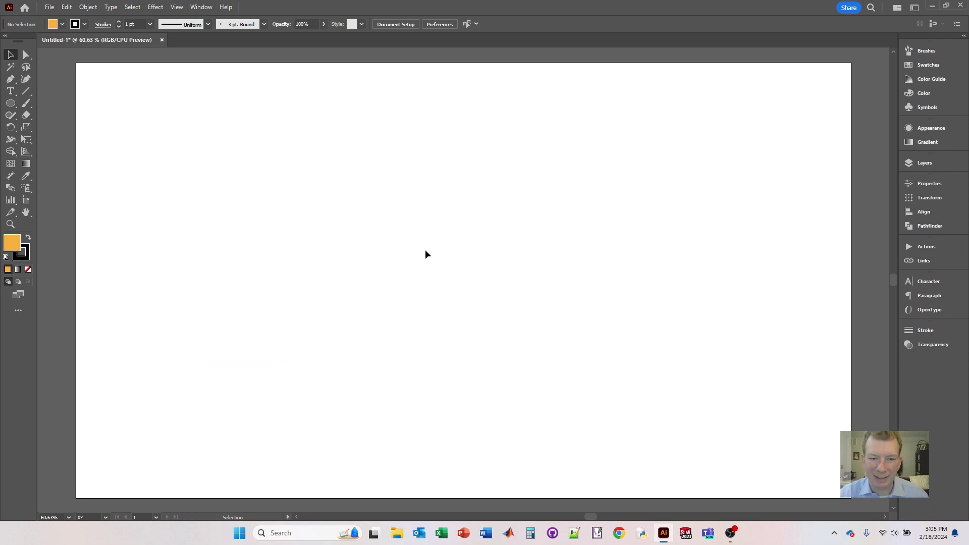
Draw an orange point-up hexagon about 346 by 400 px with the Polygon tool in the upper middle of the artboard.
click(12, 105)
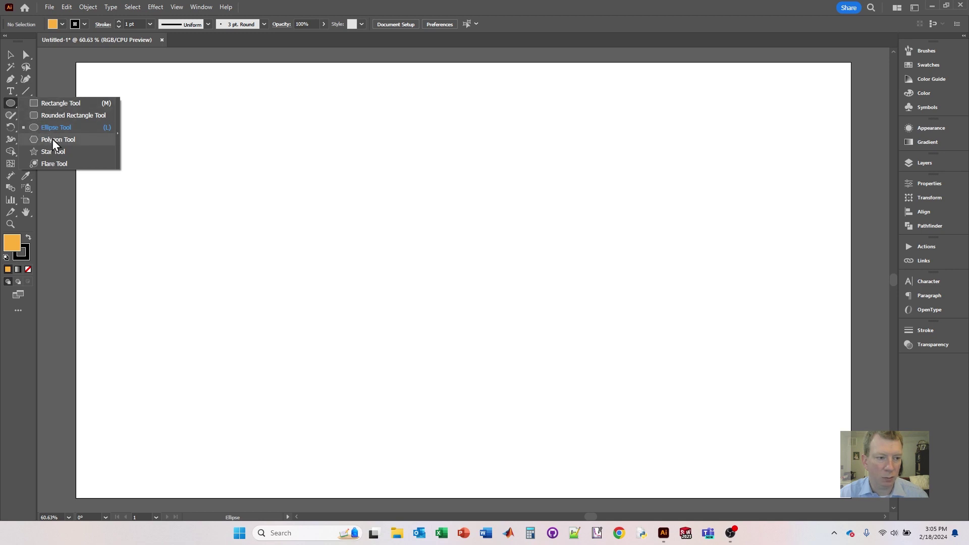
click(52, 141)
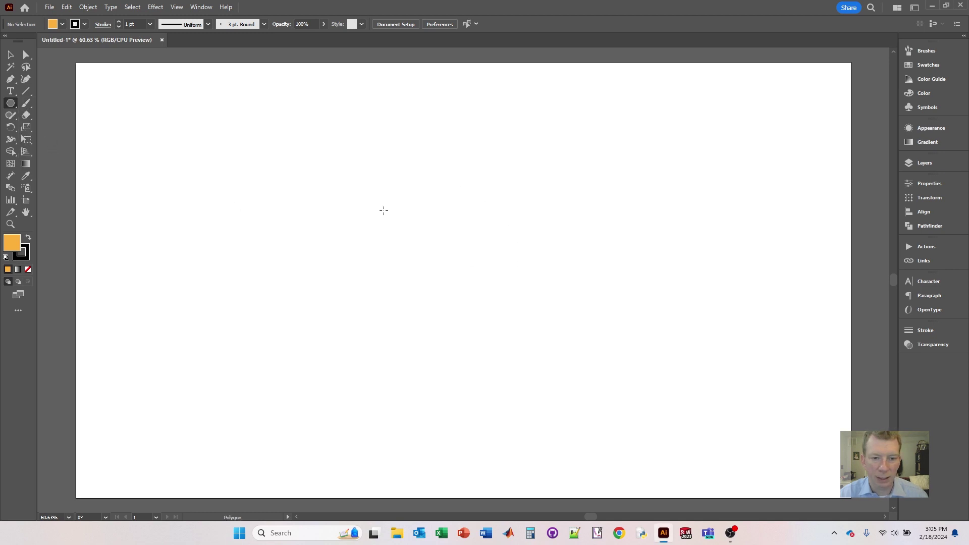
drag(399, 248, 318, 124)
key(v)
drag(404, 271, 424, 216)
key(ctrl+shift+a)
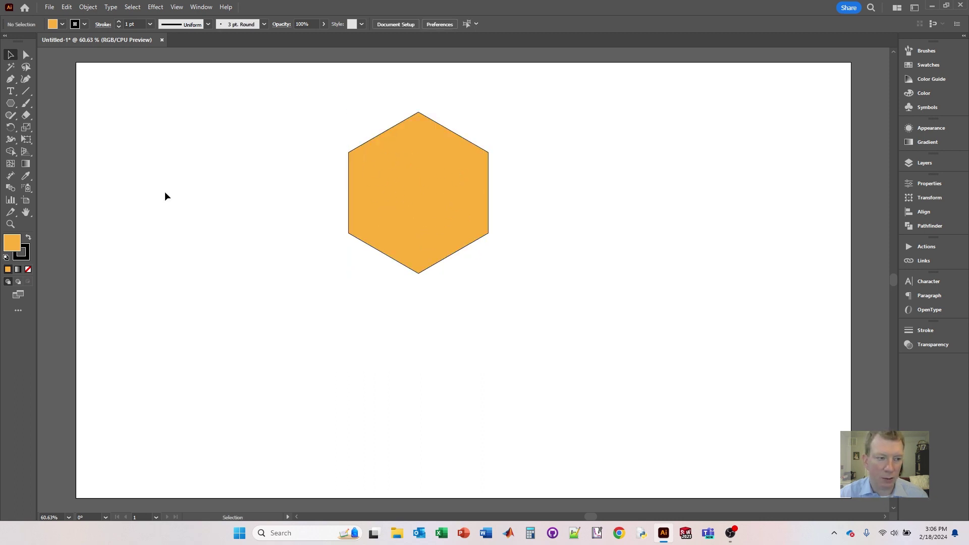
Draw a three-sided polygon about 231 by 200 px over the hexagon's upper left area.
click(10, 104)
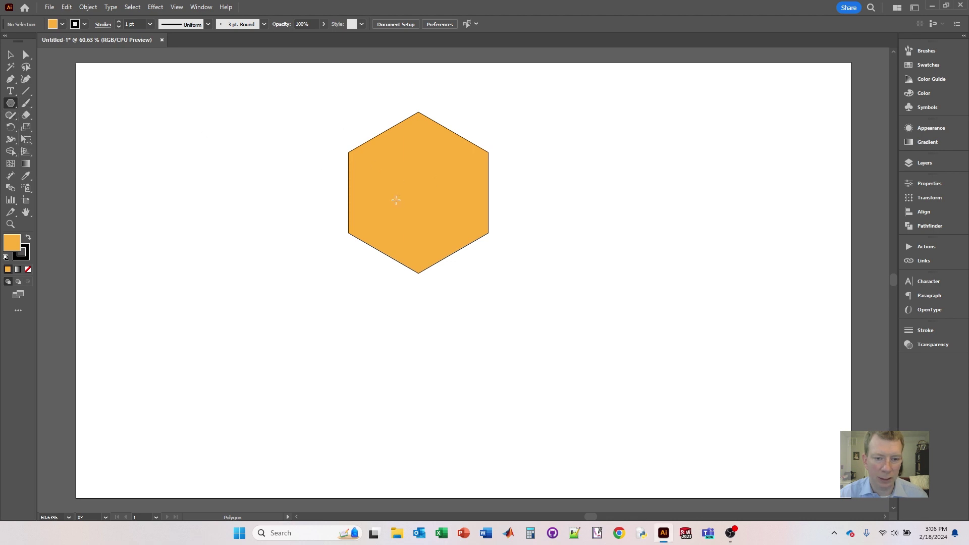
drag(390, 165, 439, 187)
key(Down)
key(Down)
key(Down)
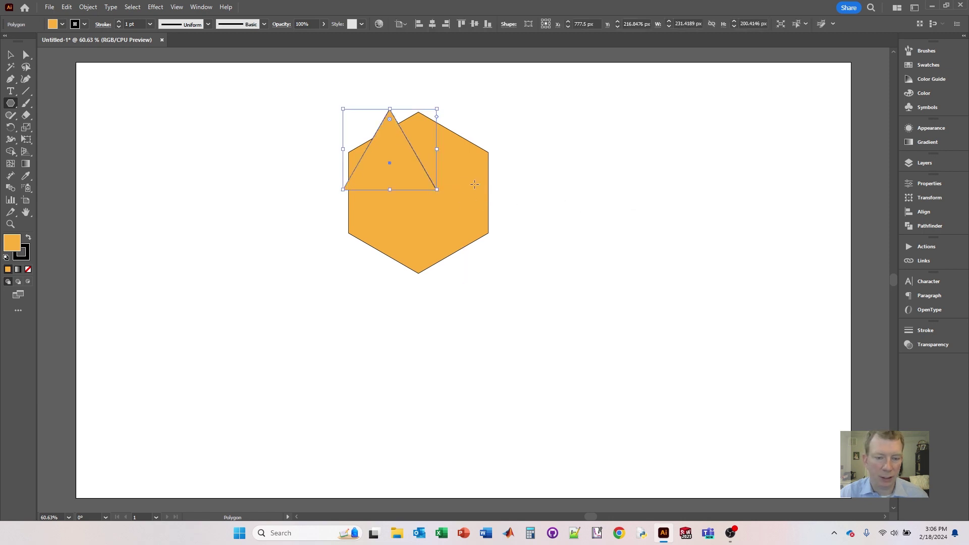
Turn the triangle point-down inside the hexagon, sized about 222 by 192 px and centred horizontally.
click(9, 56)
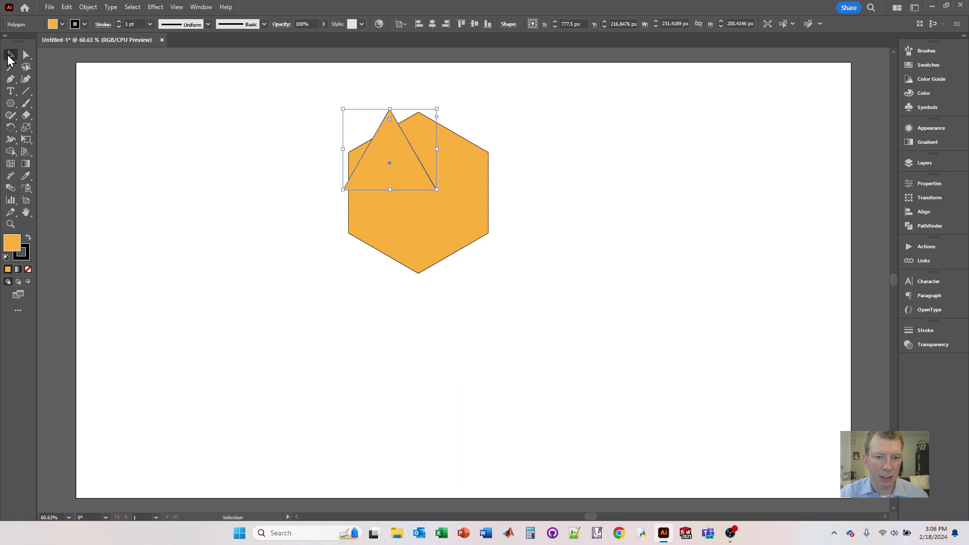
drag(341, 104, 548, 268)
drag(363, 173, 393, 202)
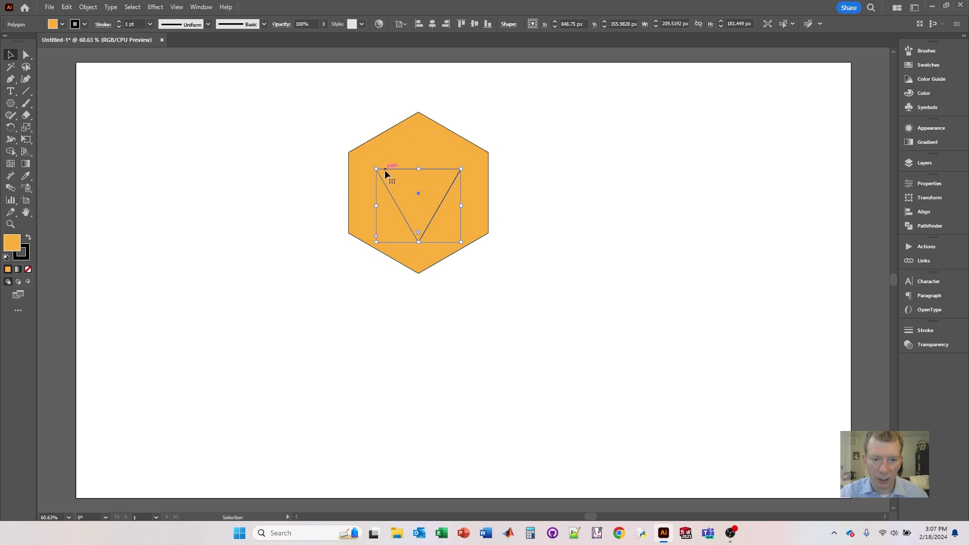
drag(377, 170, 371, 163)
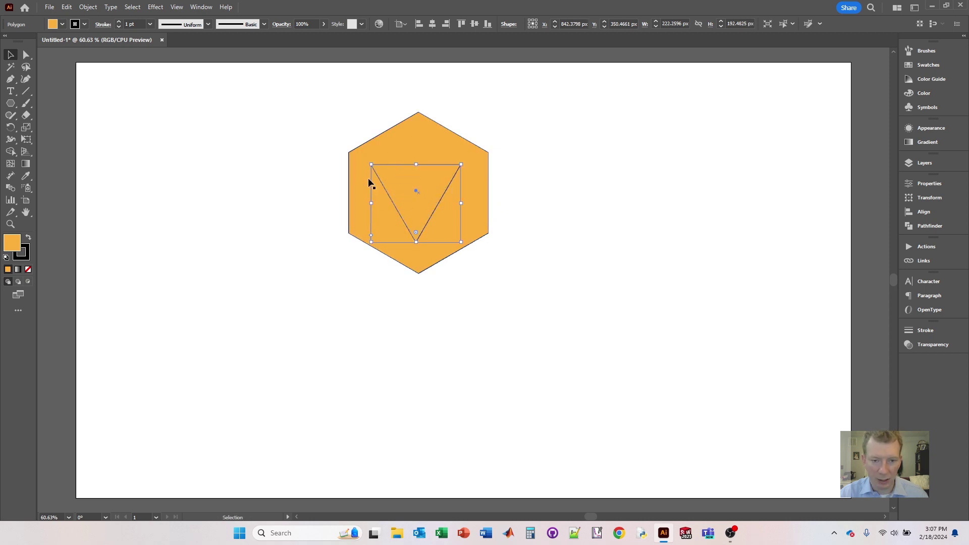
click(499, 273)
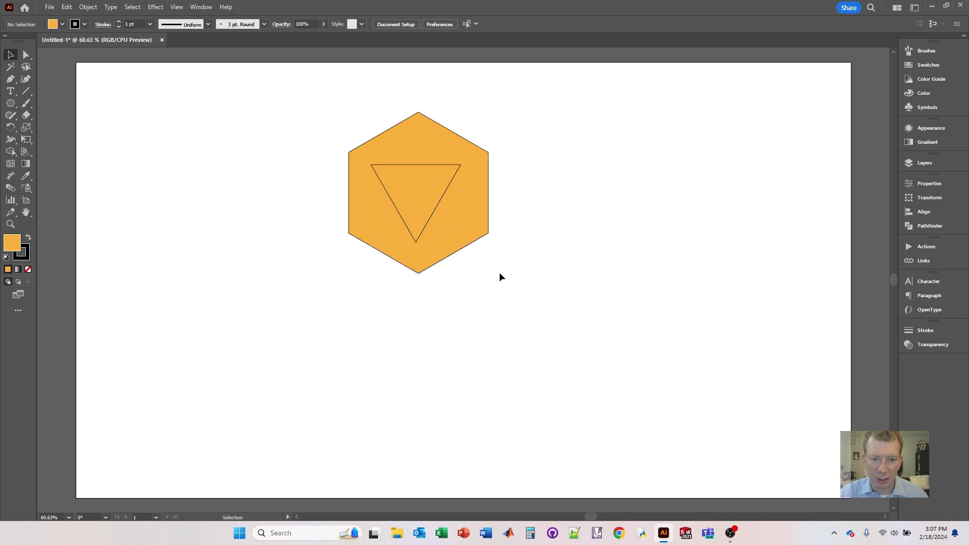
mouse_move(428, 201)
mouse_down()
mouse_move(401, 197)
mouse_move(433, 201)
mouse_up()
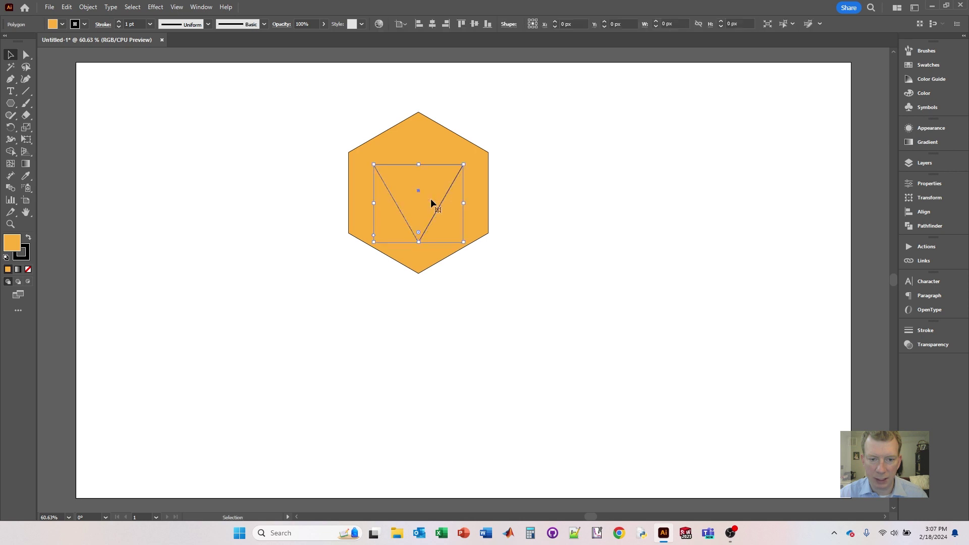
click(439, 214)
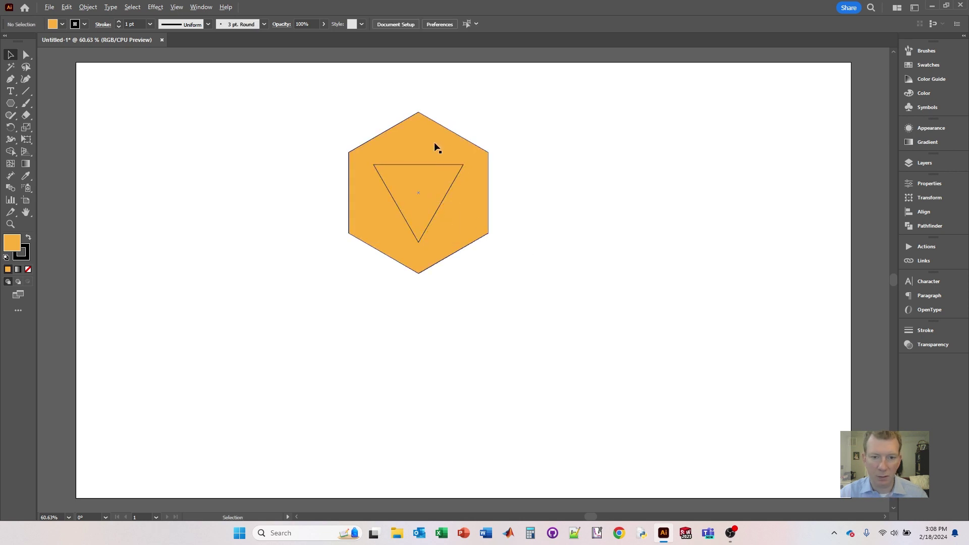
Place a flipped copy of the triangle on the original's top edge, with its apex reduced to meet the hexagon's top vertex.
scroll(435, 141, up, 2)
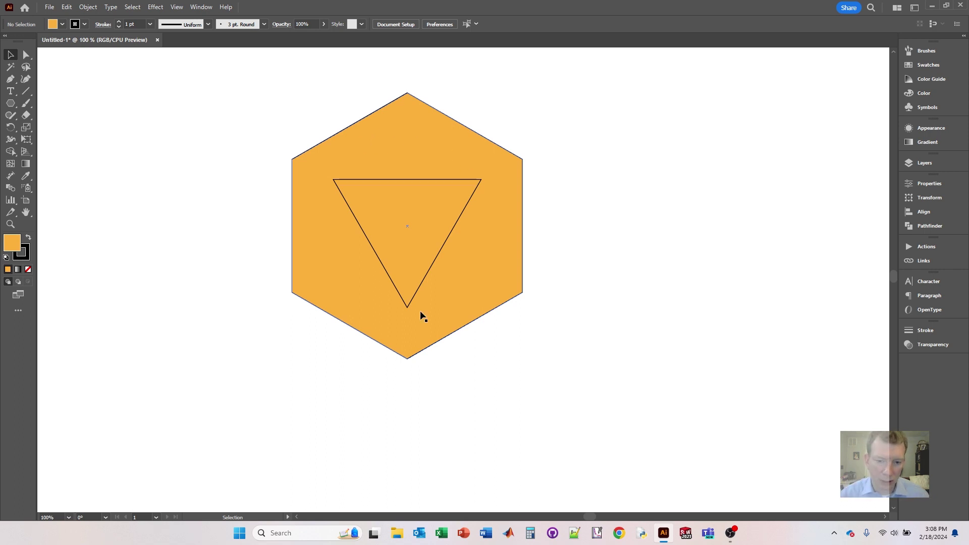
click(402, 238)
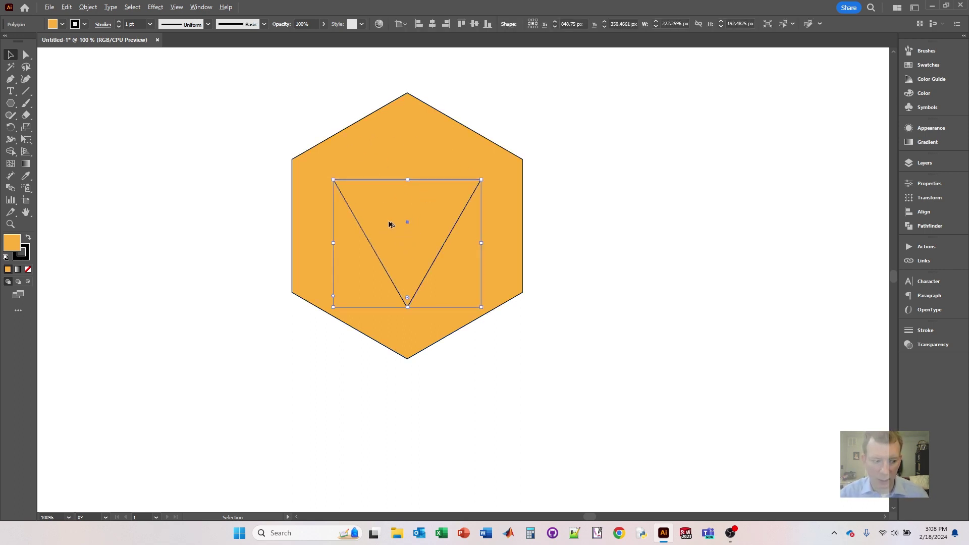
drag(387, 226, 655, 214)
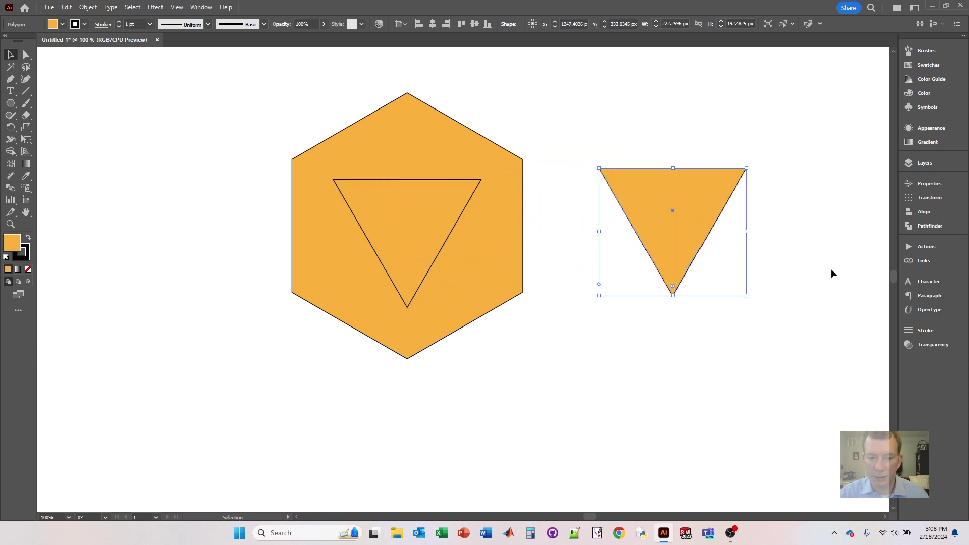
drag(660, 297, 632, 89)
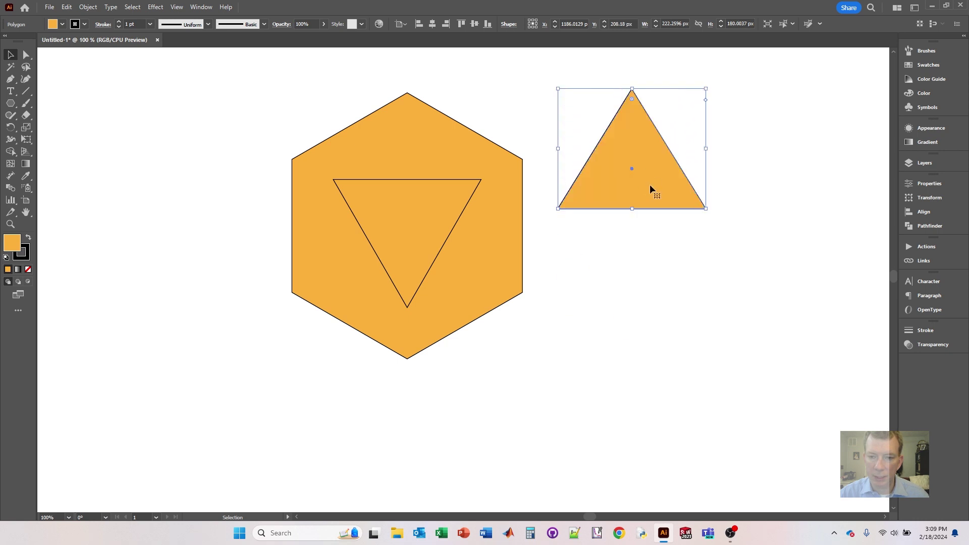
drag(650, 184, 423, 159)
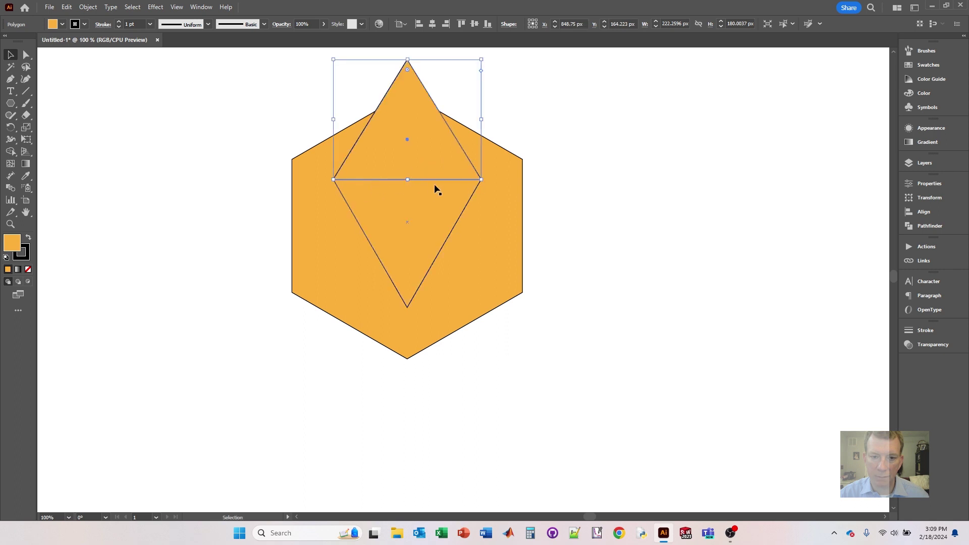
drag(409, 59, 407, 93)
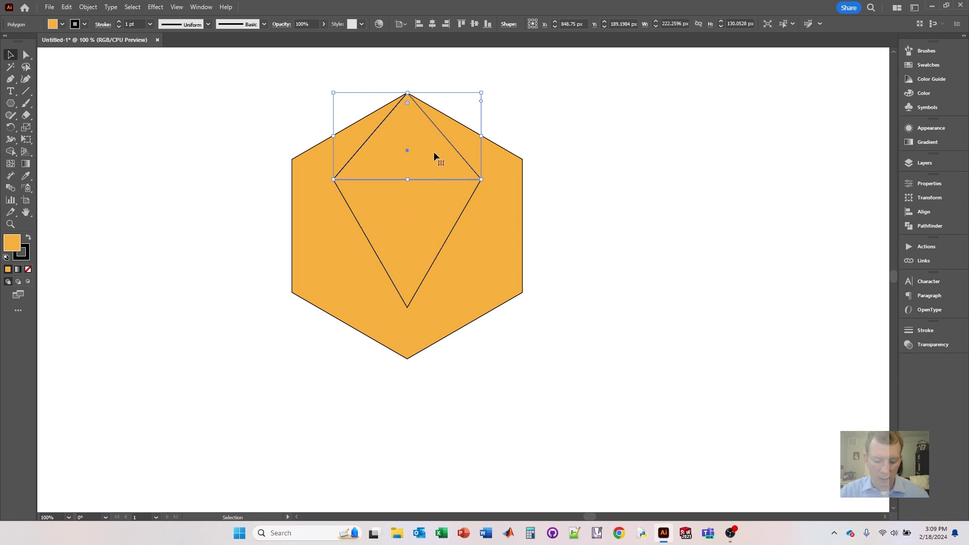
Duplicate the top triangle and reshape the copy to span the hexagon's top and upper-right vertices and the inner triangle's upper-right corner.
drag(432, 160, 618, 131)
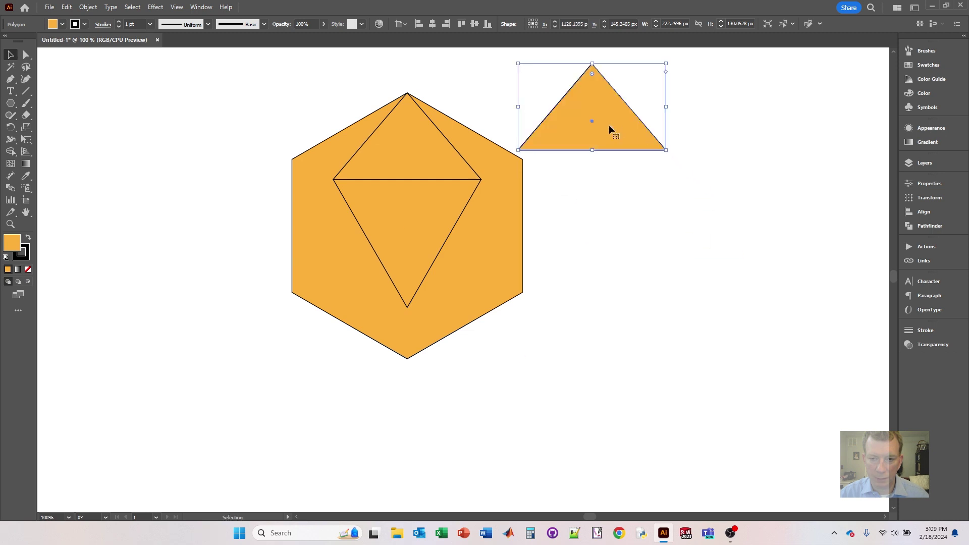
click(26, 55)
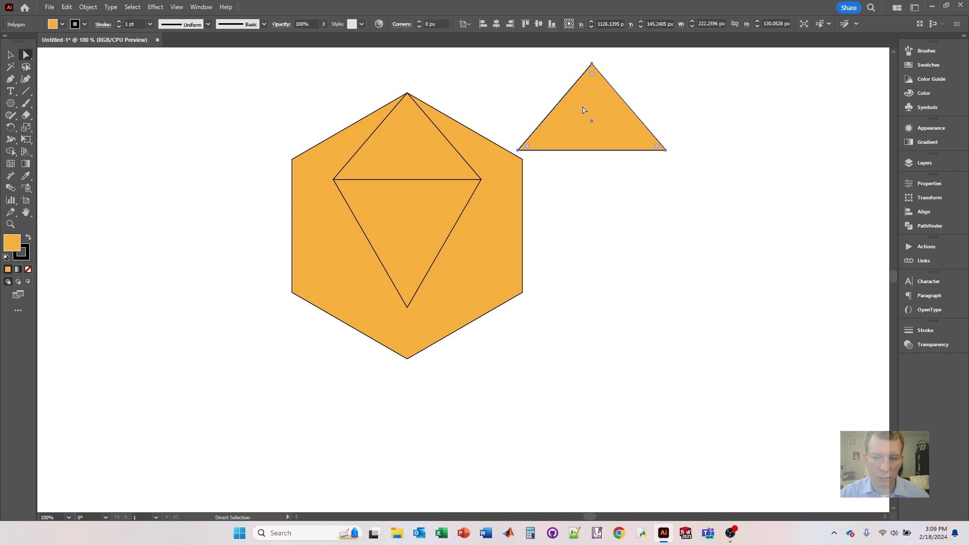
click(593, 64)
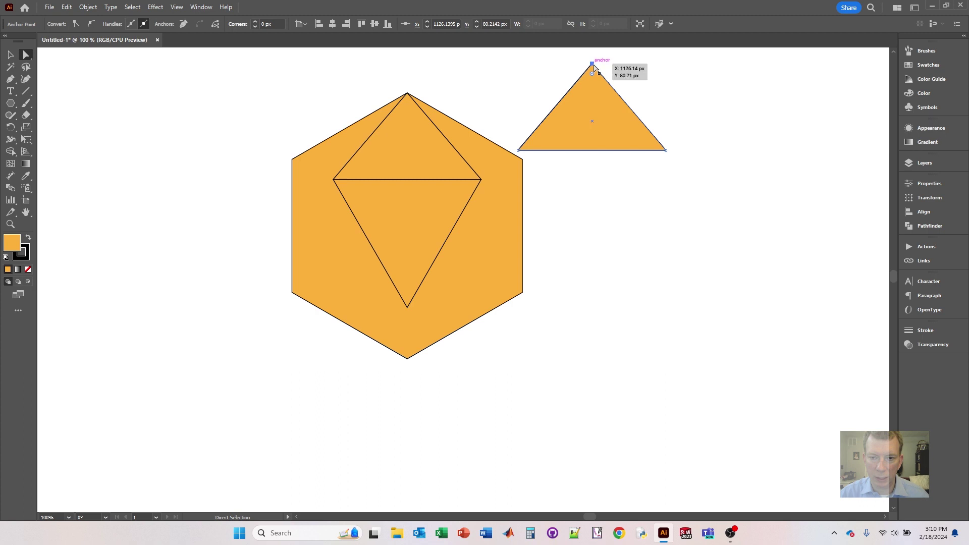
drag(593, 64, 408, 94)
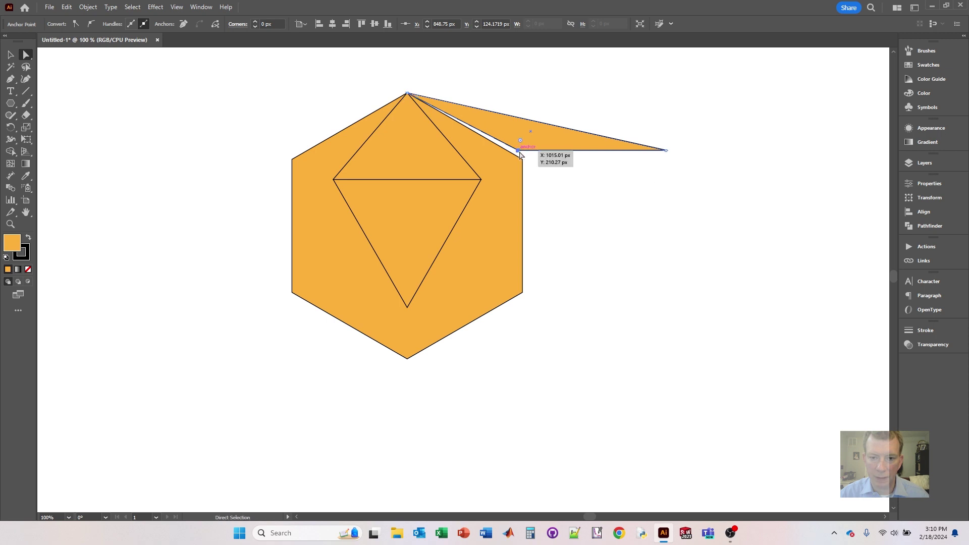
drag(519, 151, 481, 183)
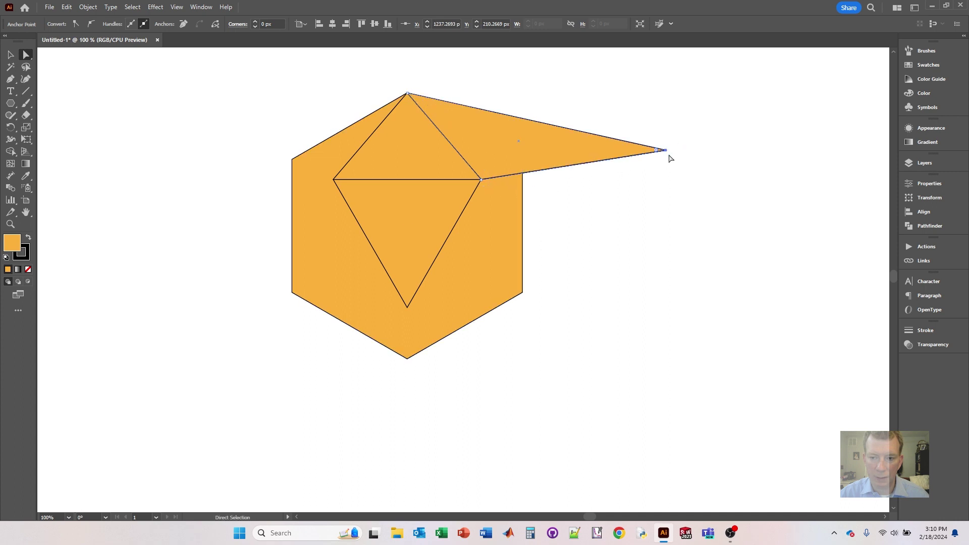
drag(667, 151, 523, 159)
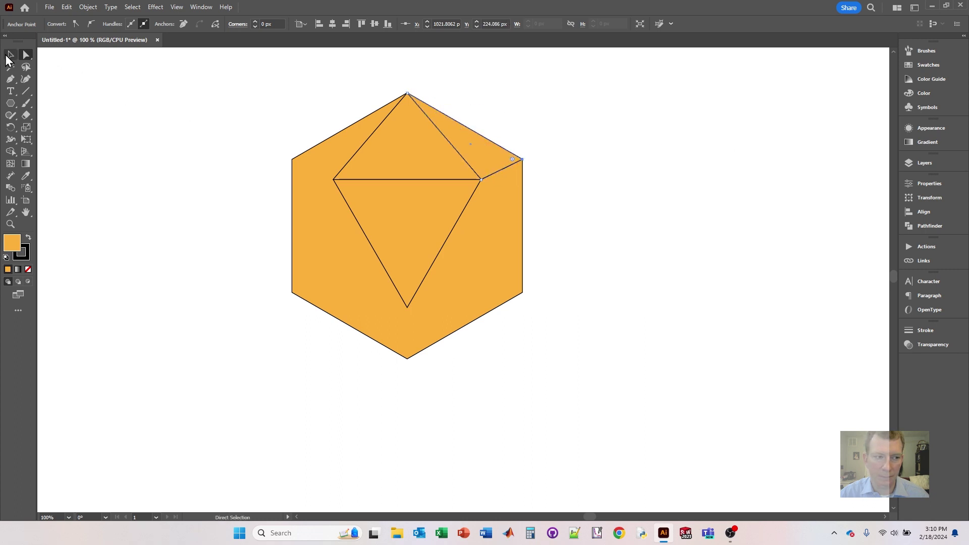
Duplicate the upper-right facet and reshape the copy to span the hexagon's top and upper-left vertices and the inner triangle's upper-left corner.
click(10, 54)
click(476, 130)
drag(485, 161, 232, 175)
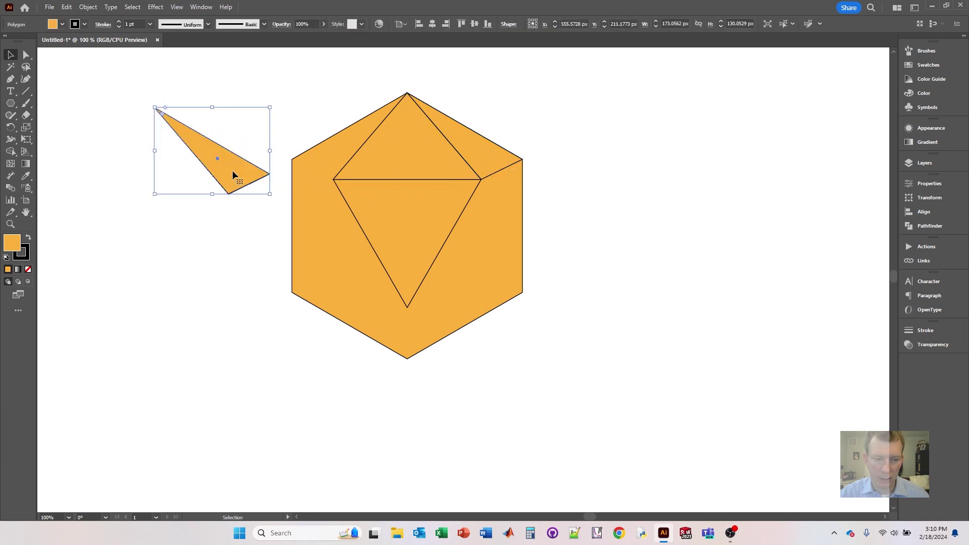
click(24, 55)
drag(154, 108, 407, 93)
drag(229, 194, 333, 179)
drag(270, 177, 408, 307)
Form a lower-left triangular facet between the inner triangle's upper-left corner, its bottom point and the hexagon's lower-left vertex.
key(v)
key(a)
click(206, 259)
drag(173, 250, 292, 293)
drag(287, 183, 334, 180)
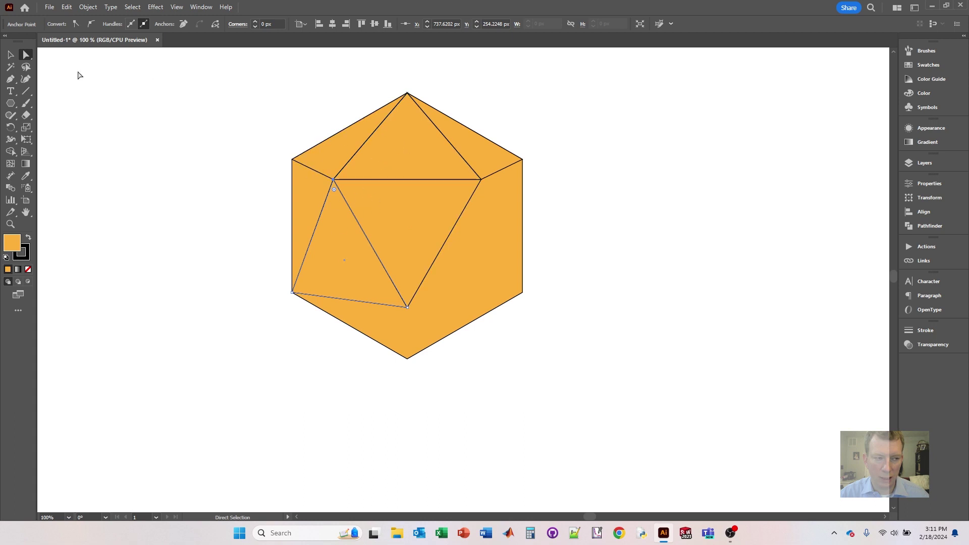
click(9, 55)
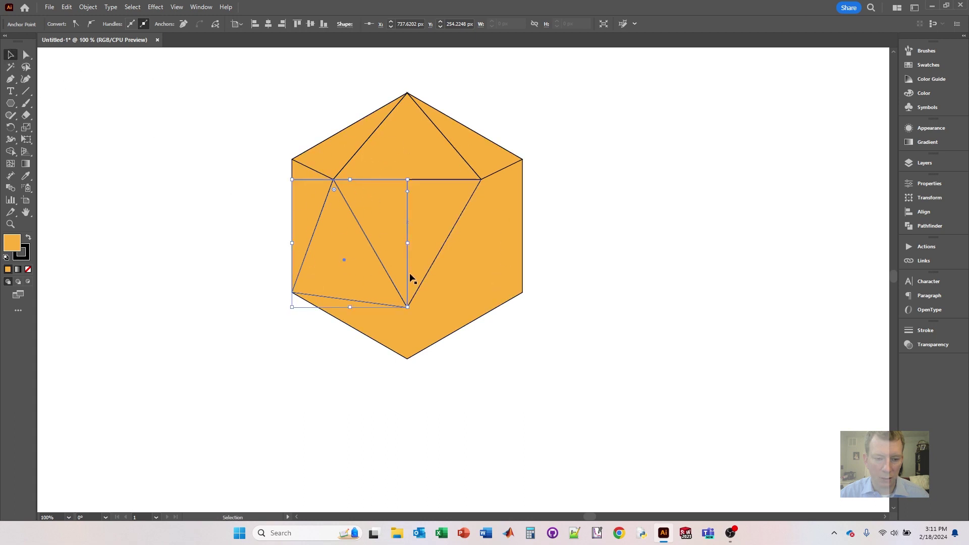
click(173, 237)
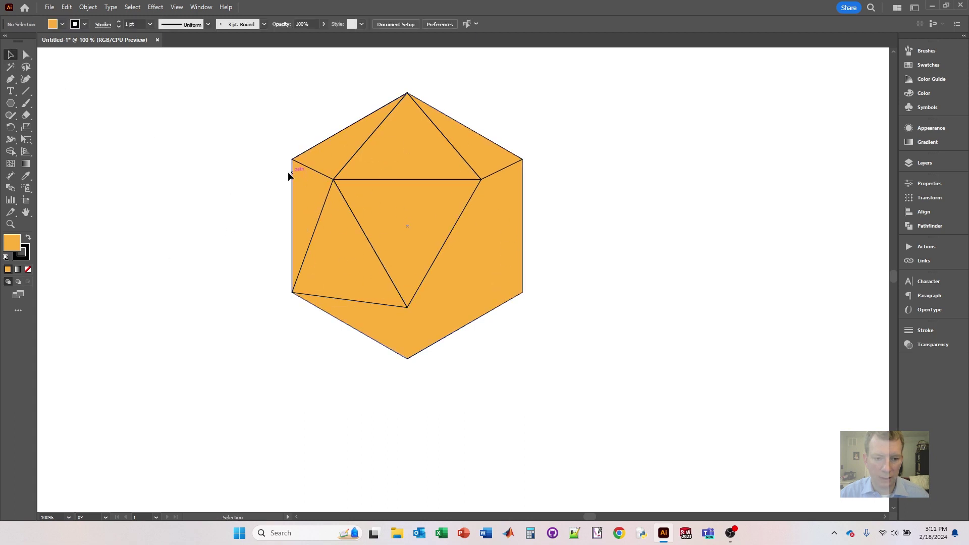
Change the background hexagon's fill to the red-orange swatch.
click(304, 188)
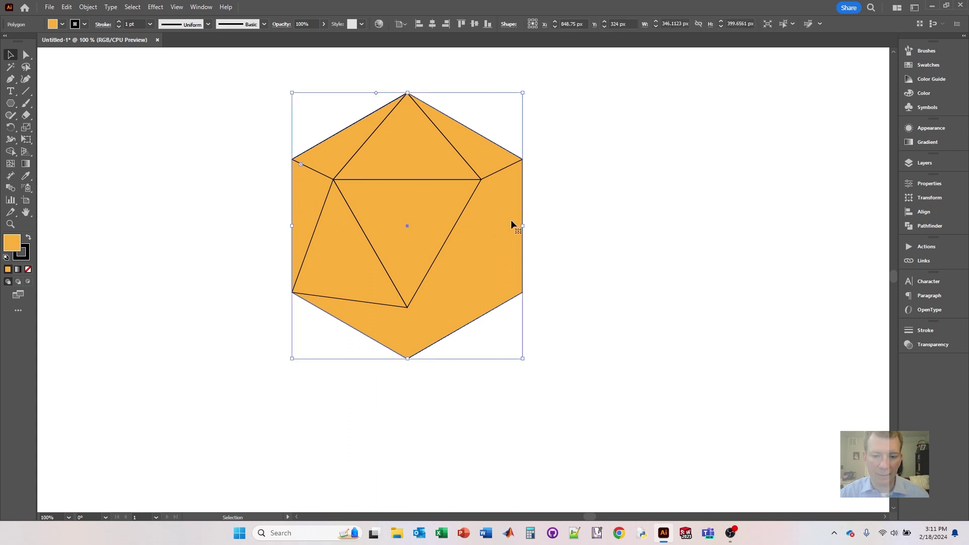
click(62, 24)
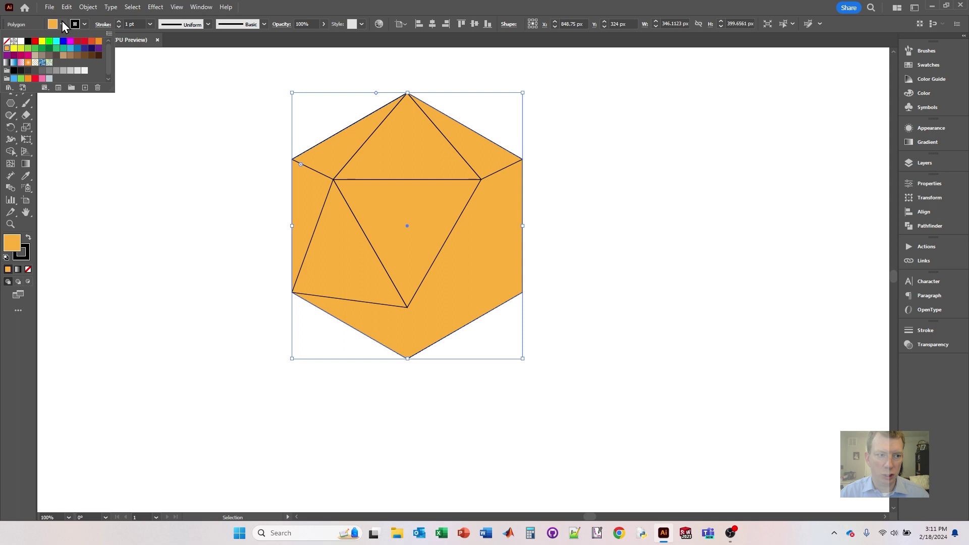
click(92, 43)
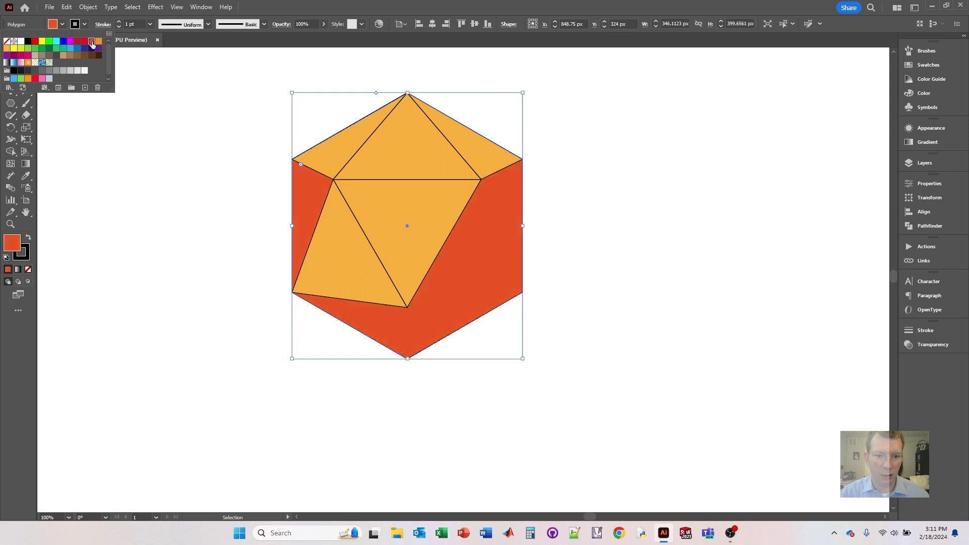
click(197, 161)
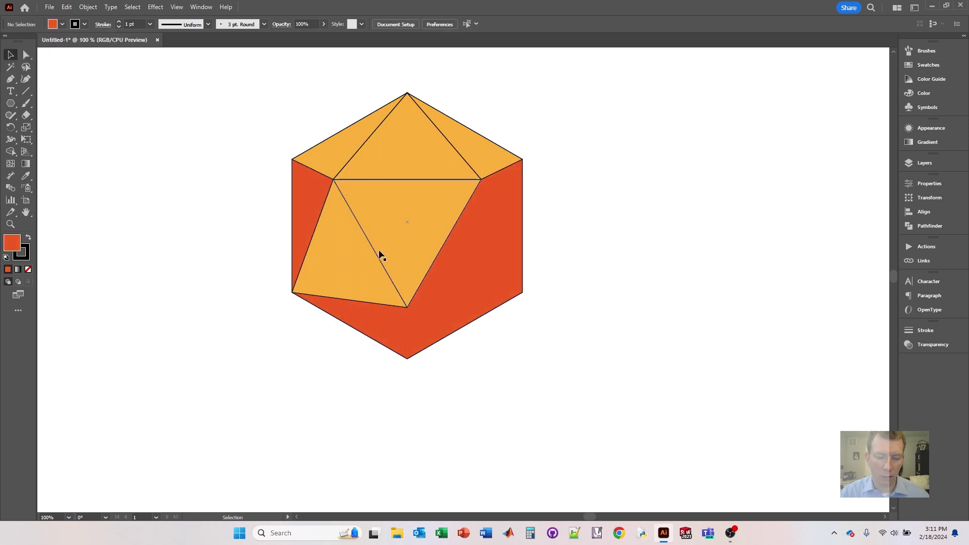
Duplicate the lower-left facet and reshape the copy into a narrow triangle between the hexagon's left side and the inner triangle's upper-left corner.
drag(336, 281, 184, 248)
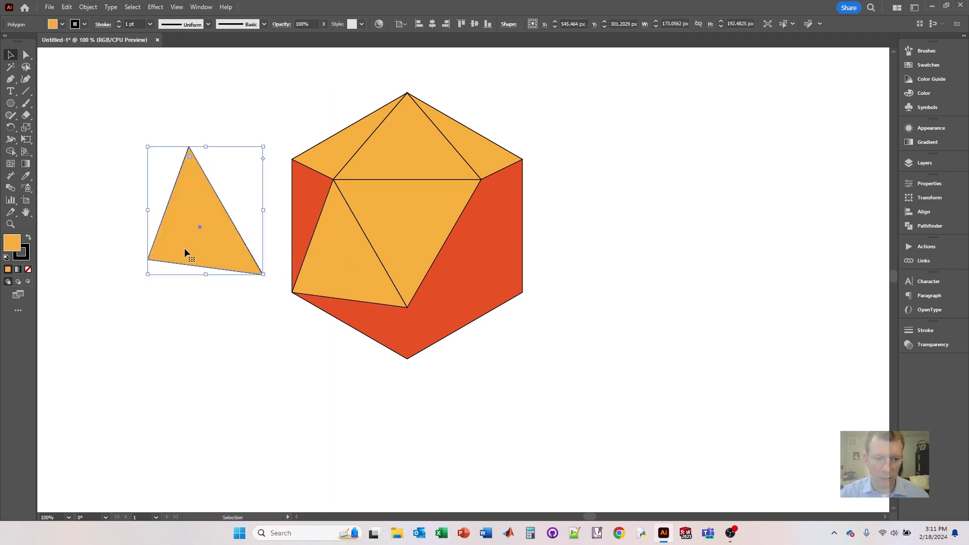
key(a)
drag(189, 148, 333, 180)
drag(263, 274, 292, 293)
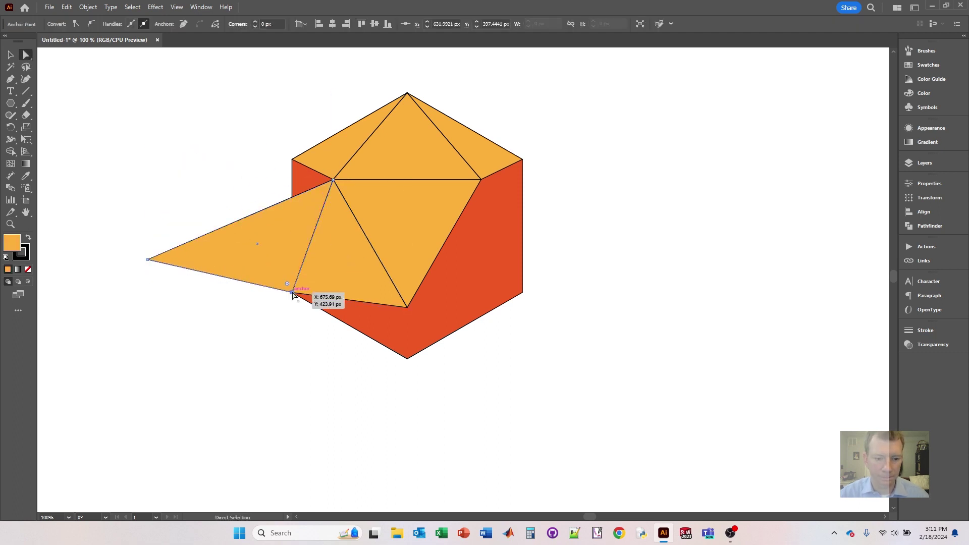
drag(147, 259, 292, 159)
key(v)
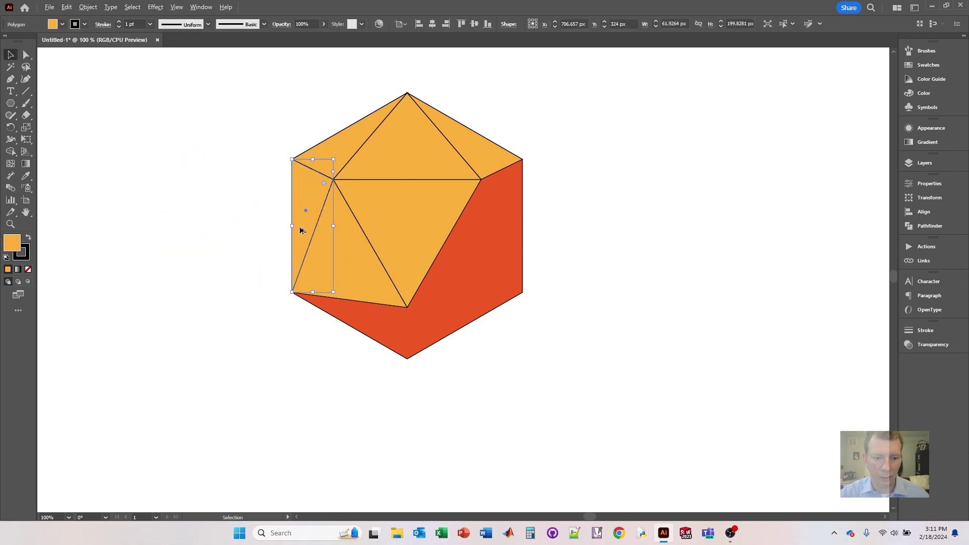
Duplicate the narrow left facet, reflect the copy across a vertical axis and fit it against the hexagon's right side.
drag(300, 231, 601, 204)
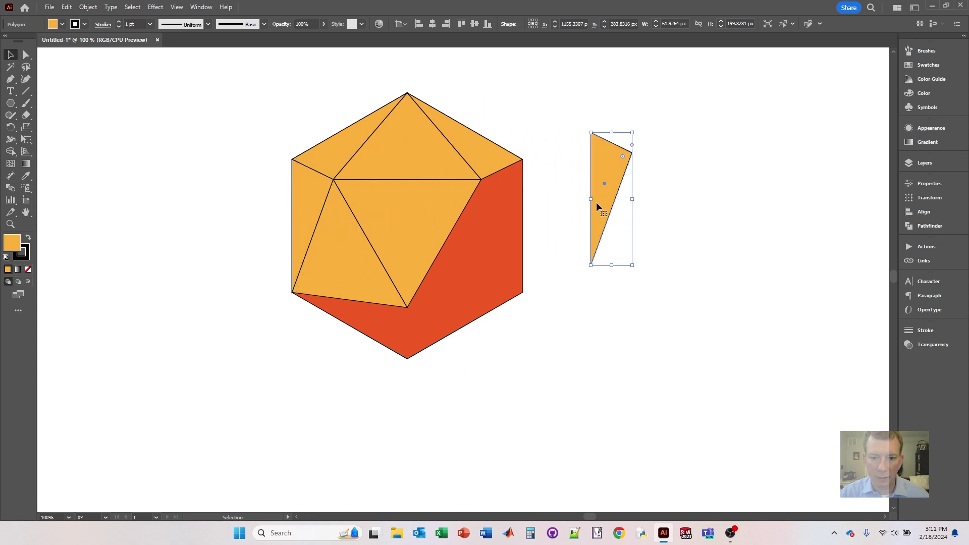
right_click(600, 207)
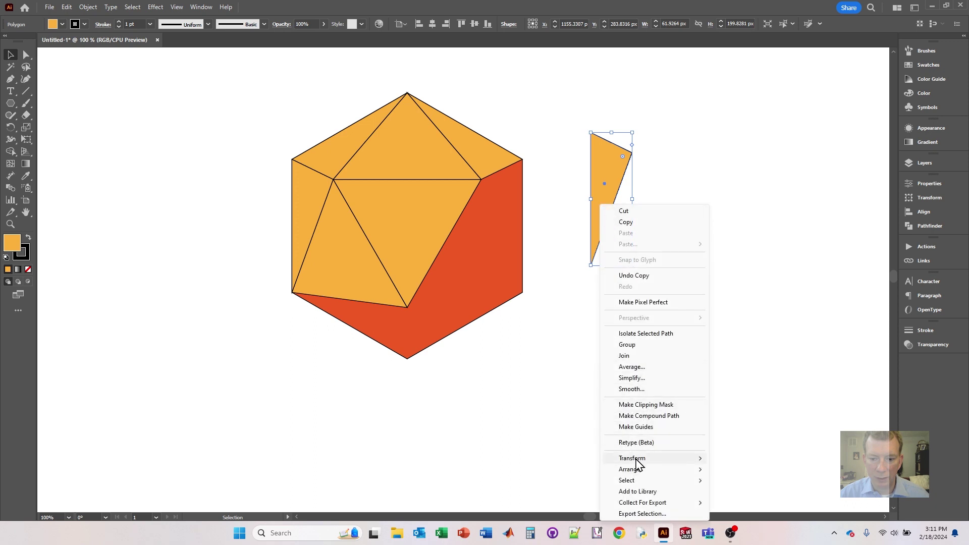
mouse_move(638, 464)
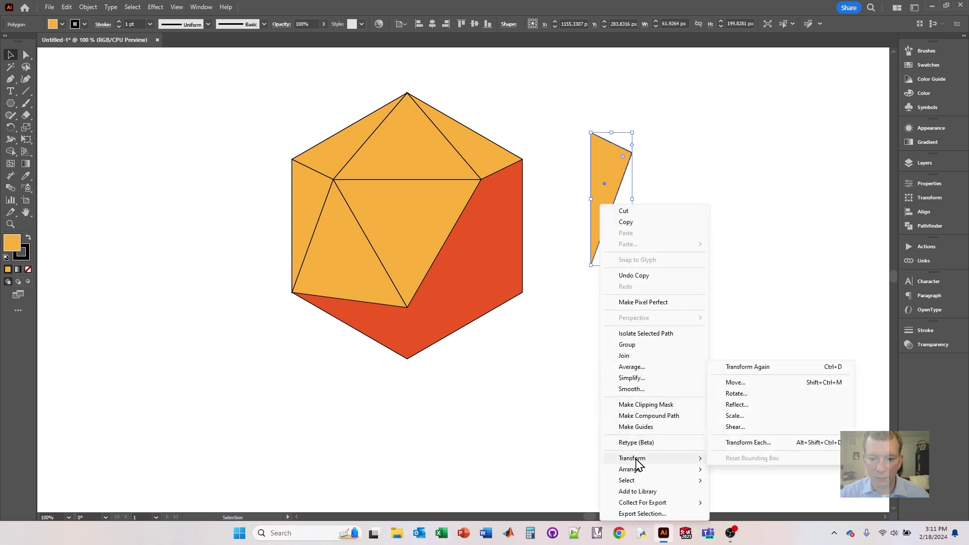
click(740, 405)
click(297, 275)
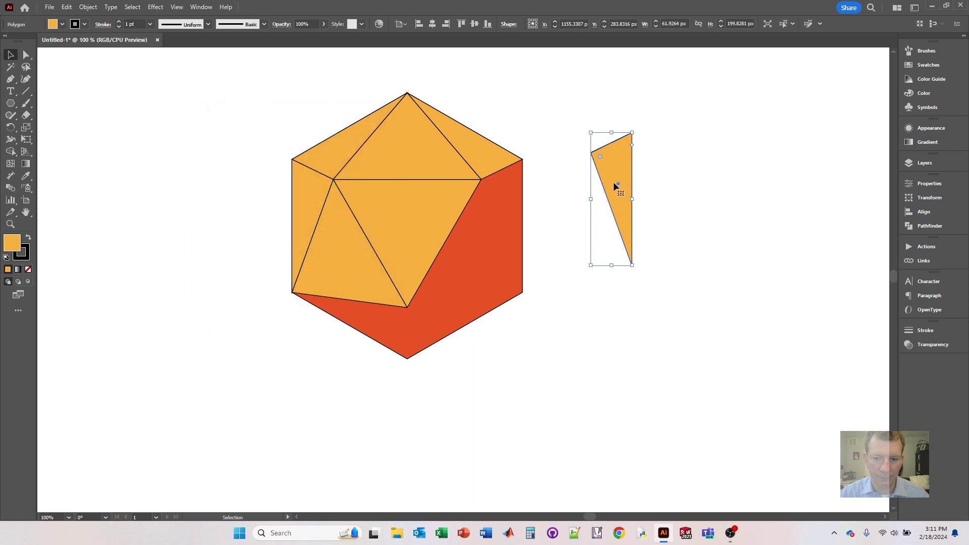
drag(614, 183, 511, 209)
drag(509, 207, 511, 207)
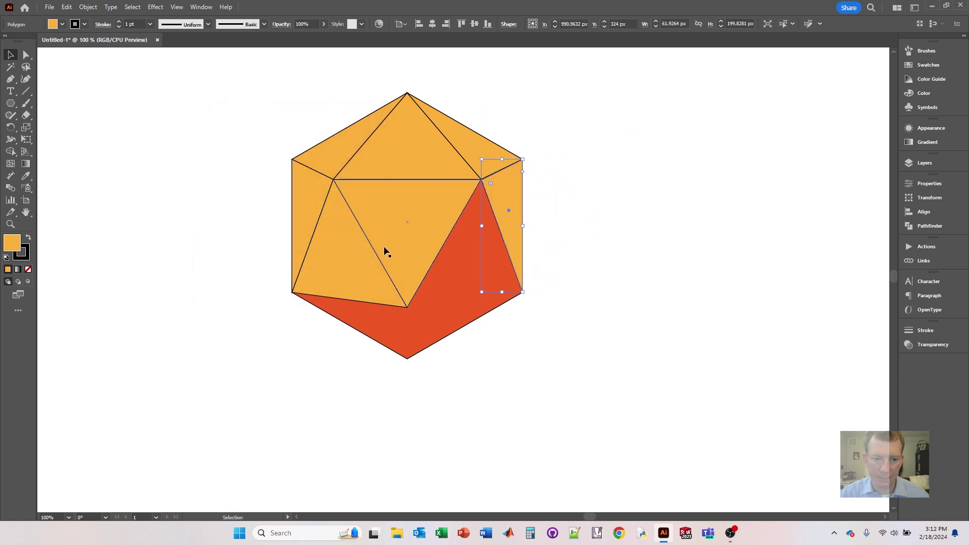
Duplicate the lower-left facet, reflect the copy across a vertical axis and fit it between the inner triangle and the narrow right facet.
click(318, 259)
drag(328, 266, 639, 251)
right_click(638, 248)
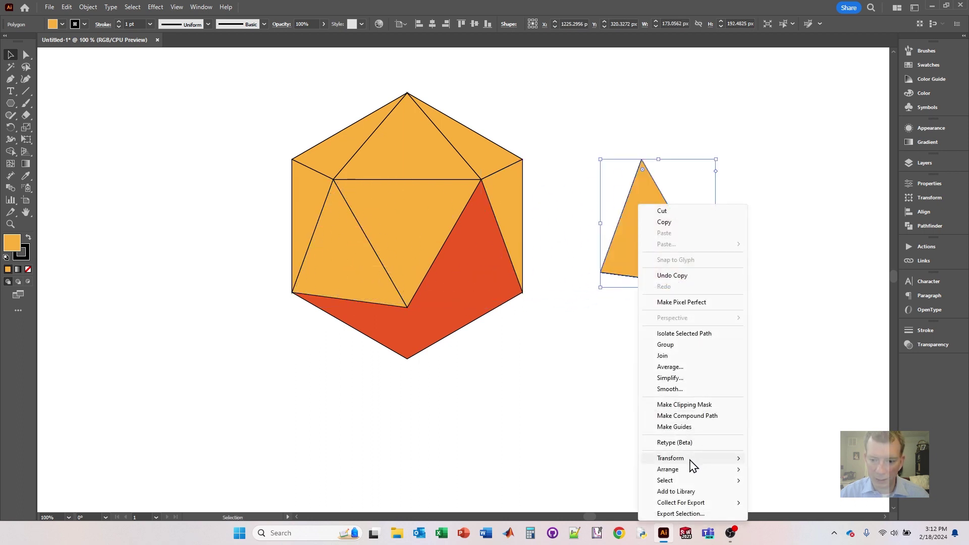
mouse_move(690, 461)
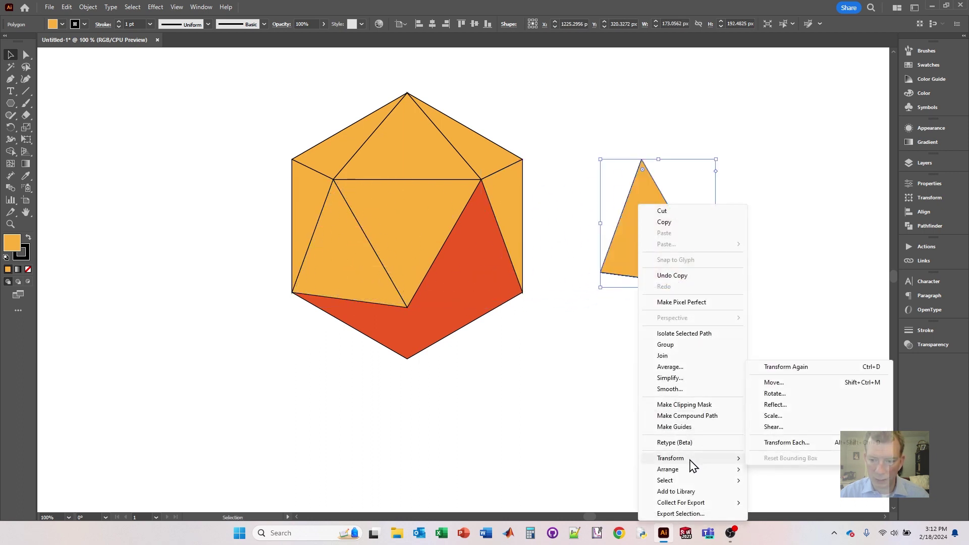
click(784, 405)
click(299, 276)
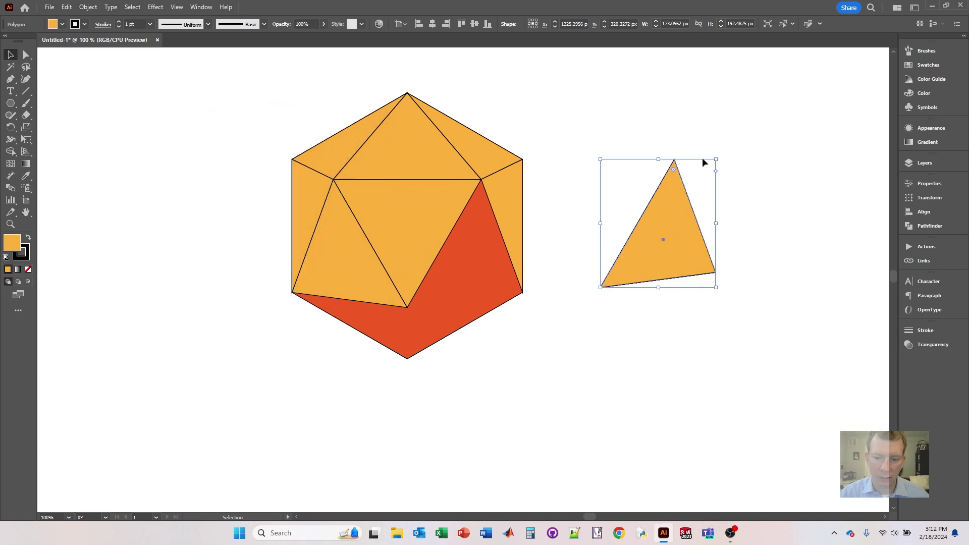
drag(674, 216, 481, 240)
click(181, 197)
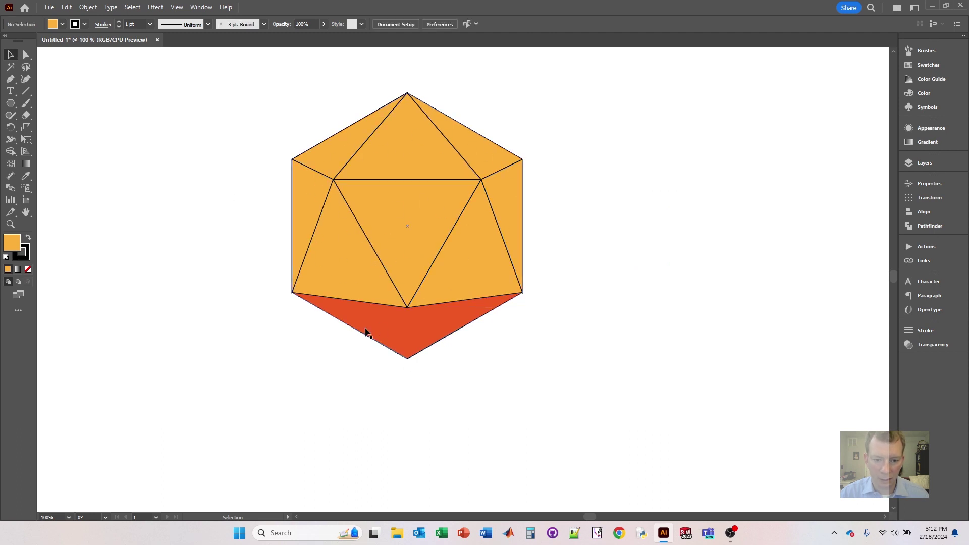
Duplicate the lower-left facet and reshape the copy to span the hexagon's lower-left and bottom vertices and the inner triangle's bottom point.
drag(342, 276, 238, 348)
click(126, 145)
key(a)
drag(287, 386, 407, 359)
drag(214, 264, 408, 307)
drag(171, 373, 292, 292)
Duplicate the bottom-left facet, reflect the copy across a vertical axis and fit it into the hexagon's bottom-right gap.
key(v)
drag(389, 334, 463, 320)
right_click(659, 304)
mouse_move(707, 458)
click(806, 406)
click(298, 272)
click(635, 324)
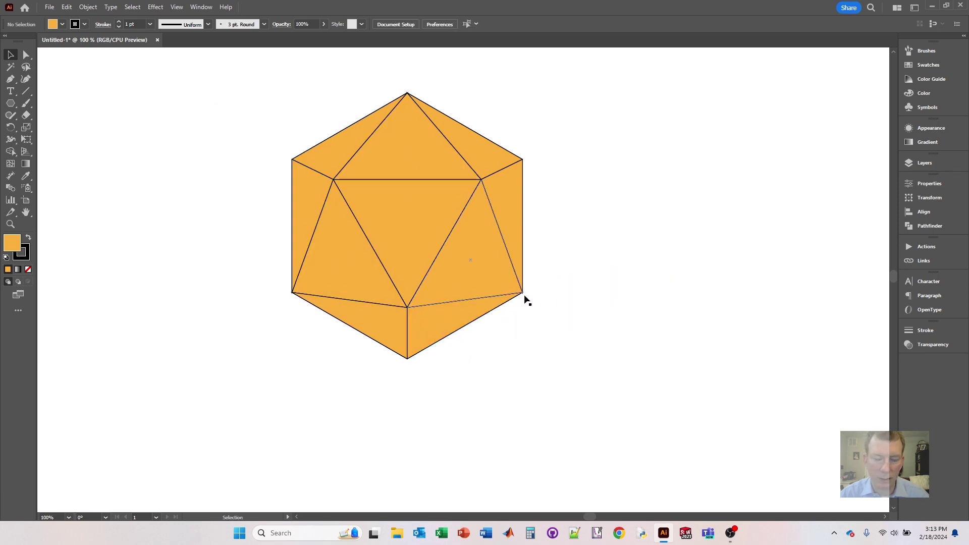
Select all ten orange facets together and move them about 420 px to the right, clear of the red-orange hexagon.
click(347, 143)
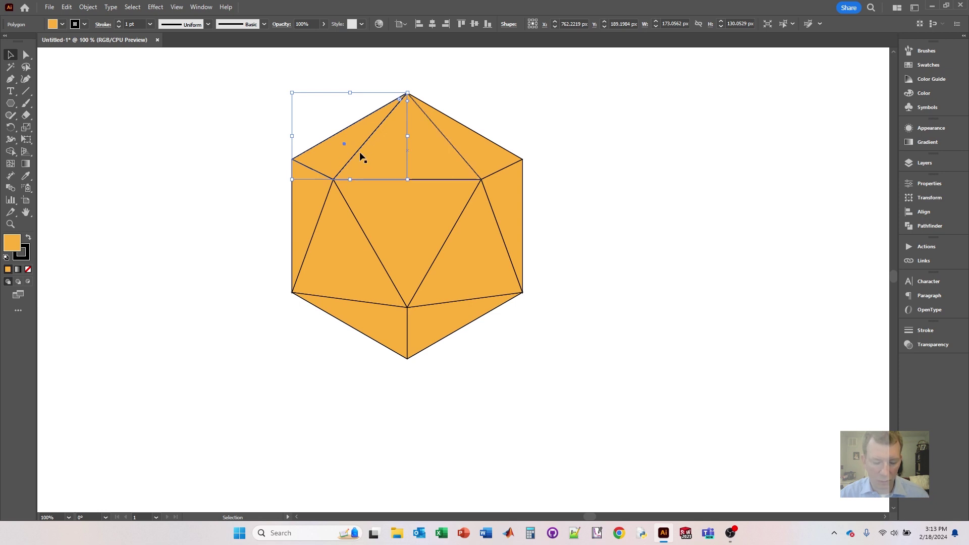
shift+click(389, 172)
shift+click(480, 164)
shift+click(305, 218)
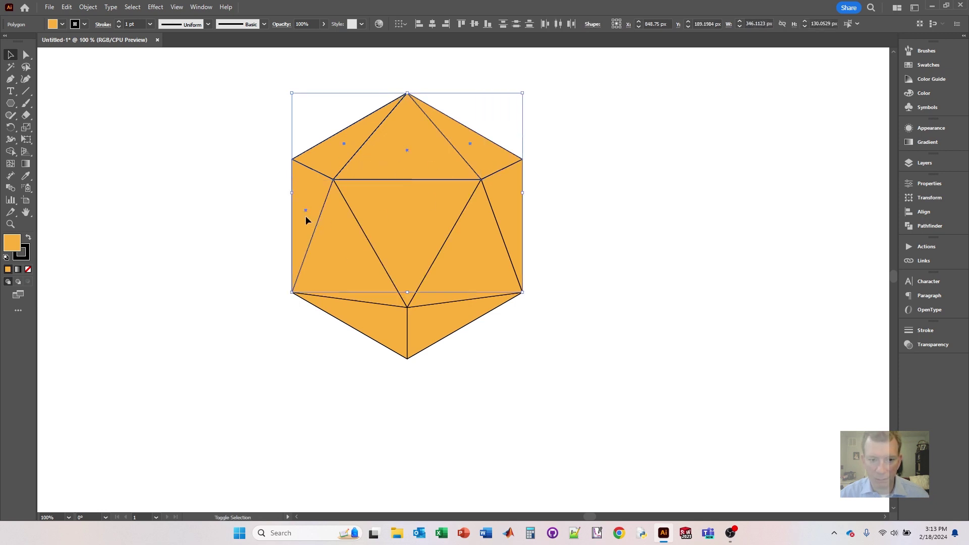
shift+click(336, 252)
shift+click(415, 222)
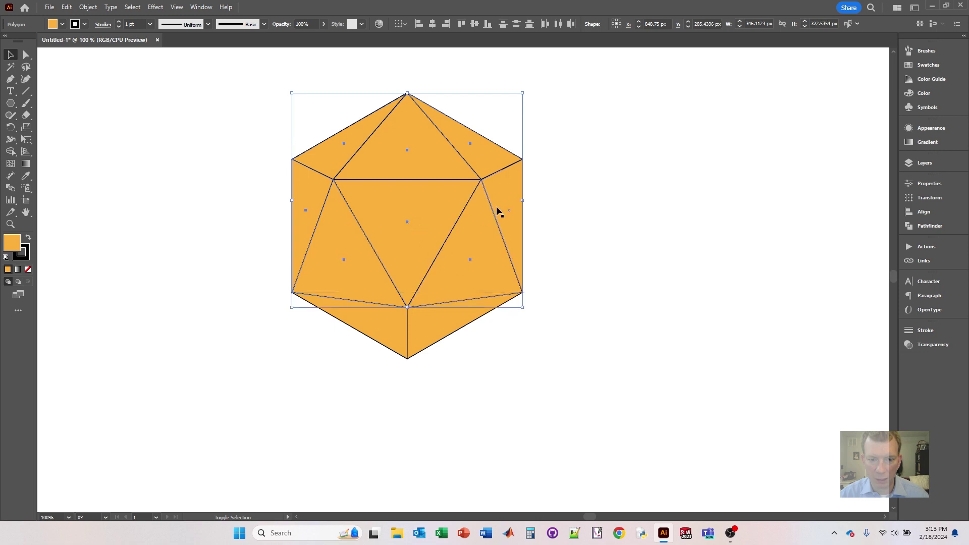
shift+click(462, 260)
shift+click(377, 320)
shift+click(439, 324)
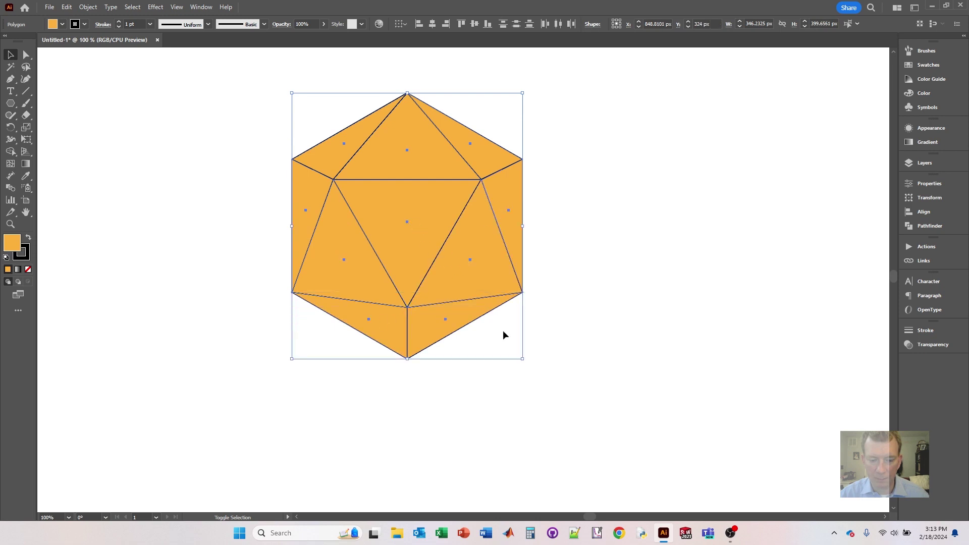
drag(406, 235, 686, 234)
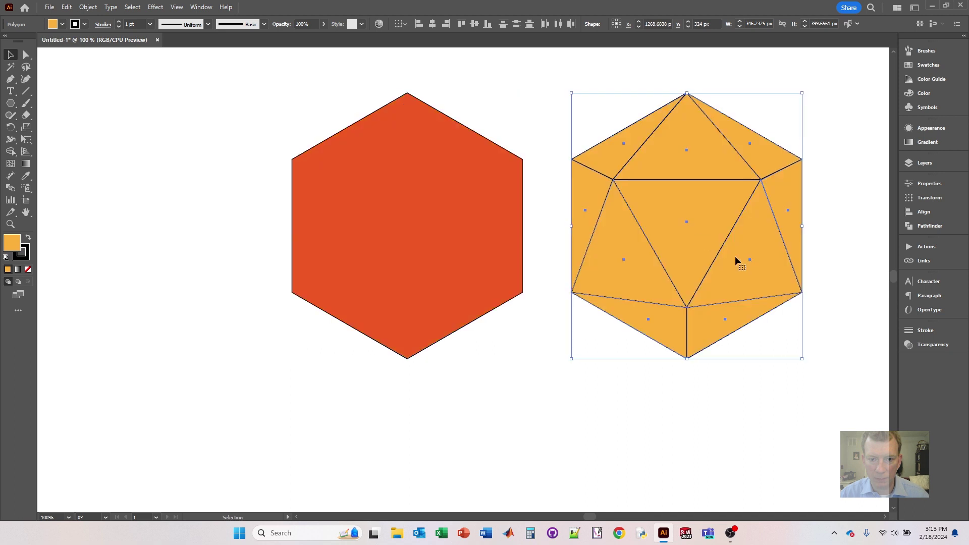
Delete the red-orange background hexagon and move the ten facets back to where it stood.
click(400, 260)
key(Delete)
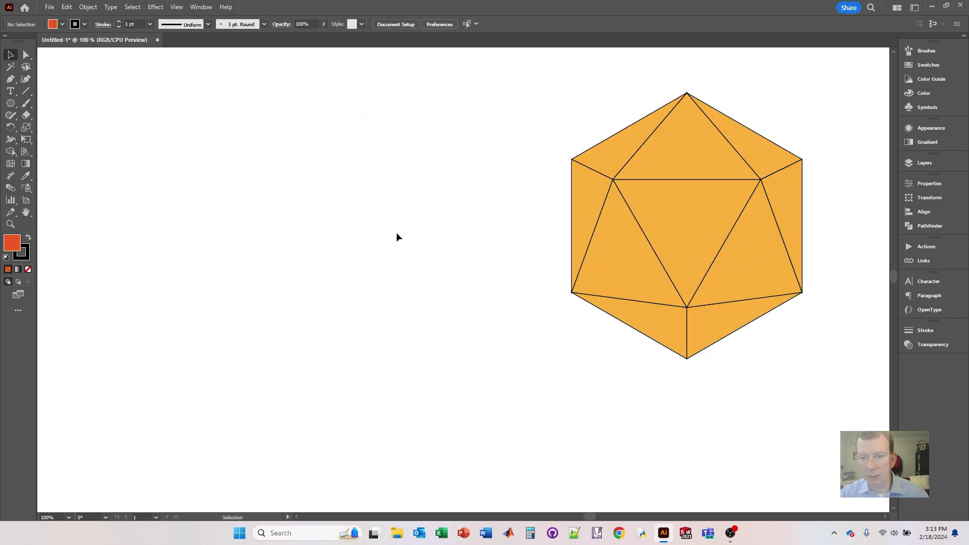
drag(553, 99, 804, 355)
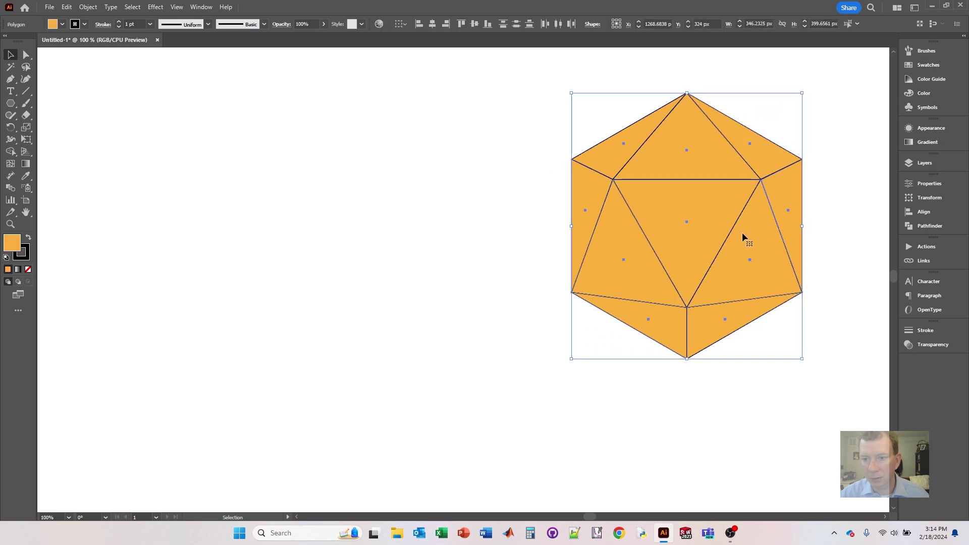
drag(742, 232, 461, 242)
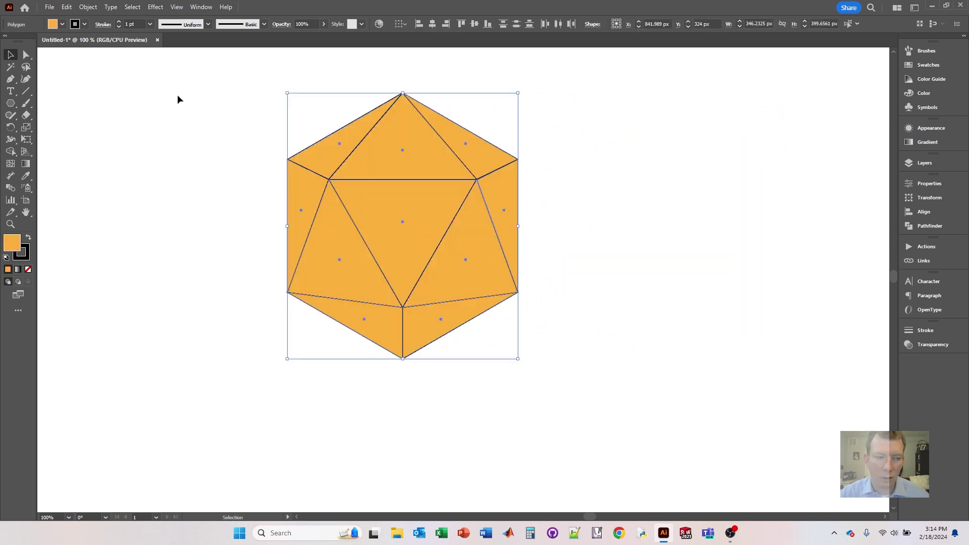
Remove the stroke from all ten facets, then deselect them.
click(84, 24)
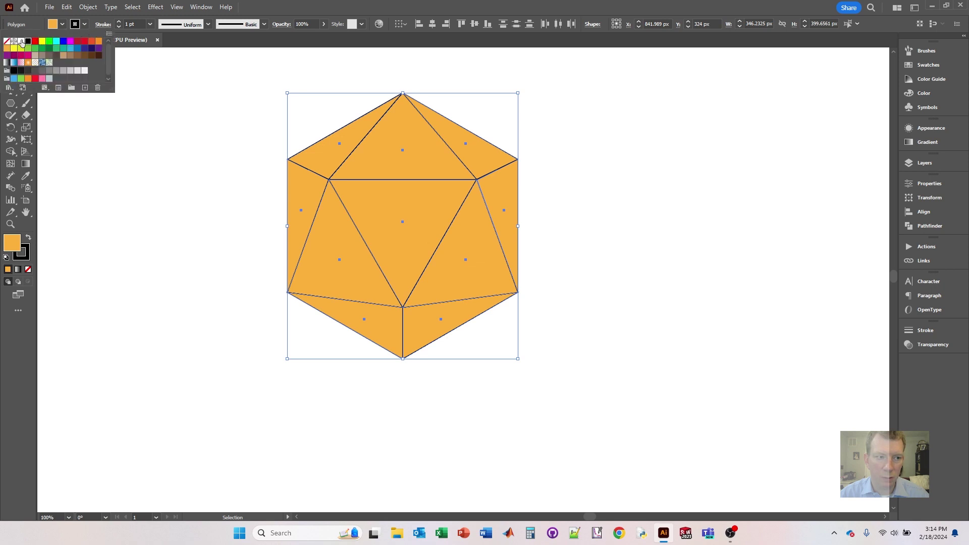
click(7, 41)
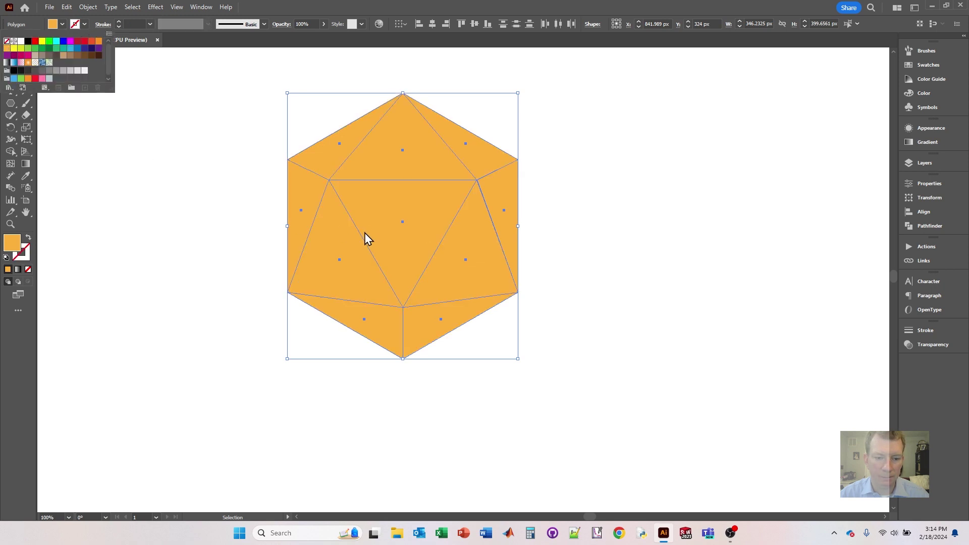
click(239, 220)
click(235, 208)
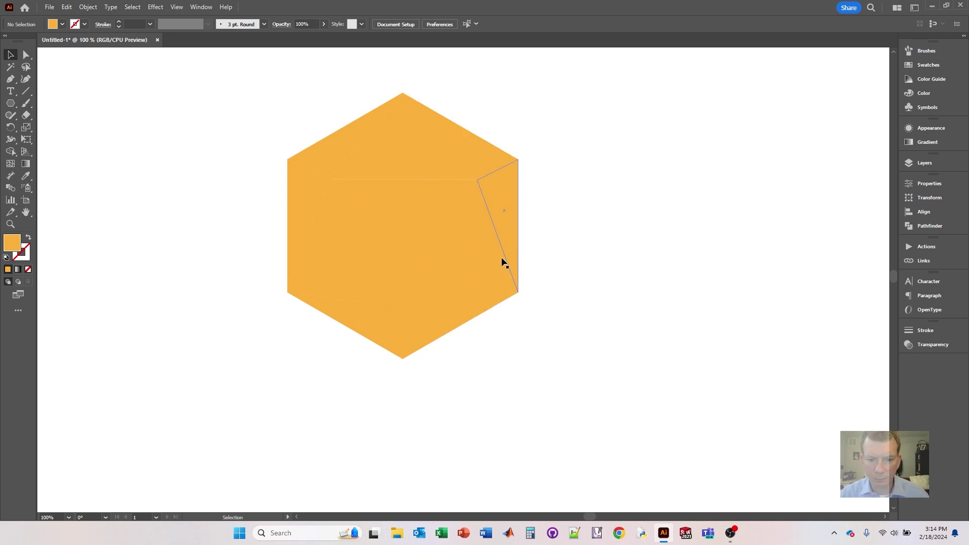
Save the bottom-right facet's orange fill (R=251 G=176 B=59) as a new global swatch and place it after the pattern swatches.
click(459, 324)
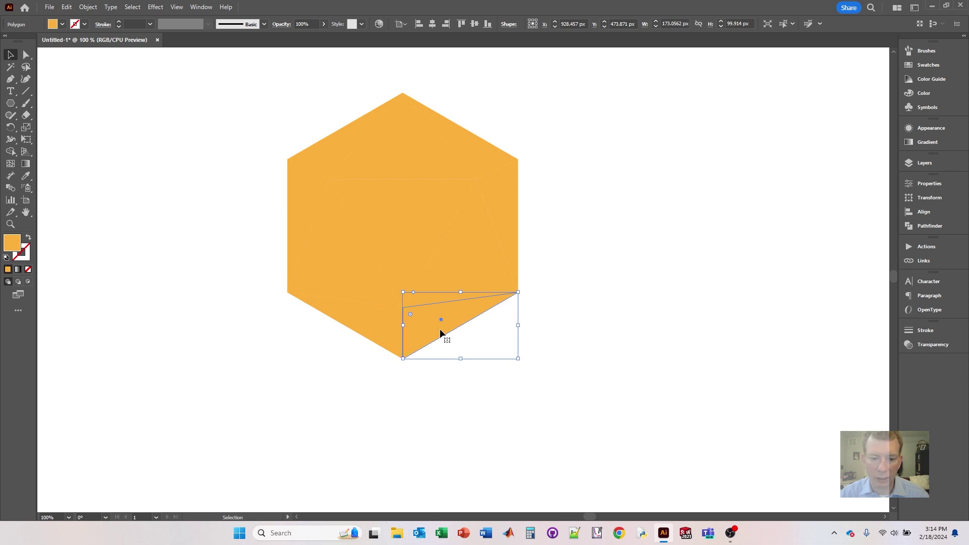
click(62, 25)
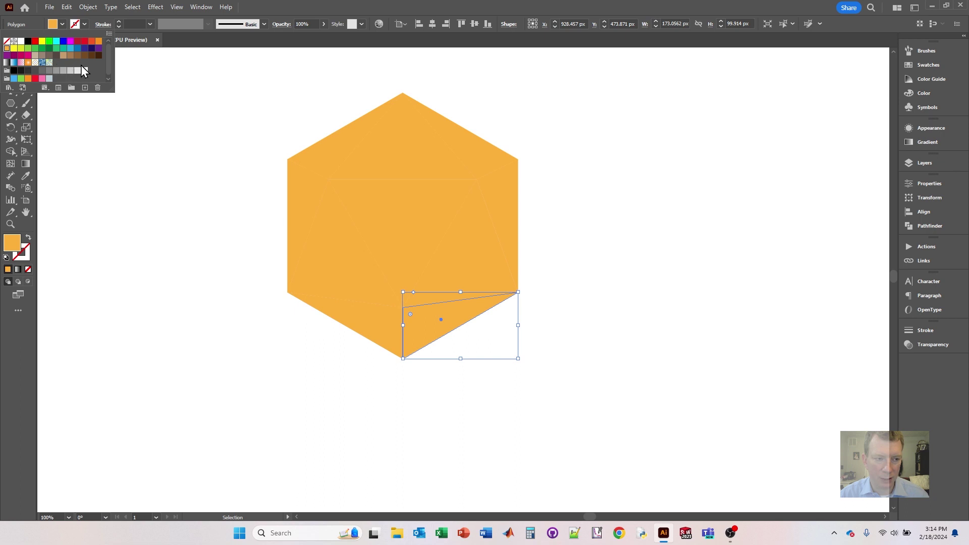
click(84, 88)
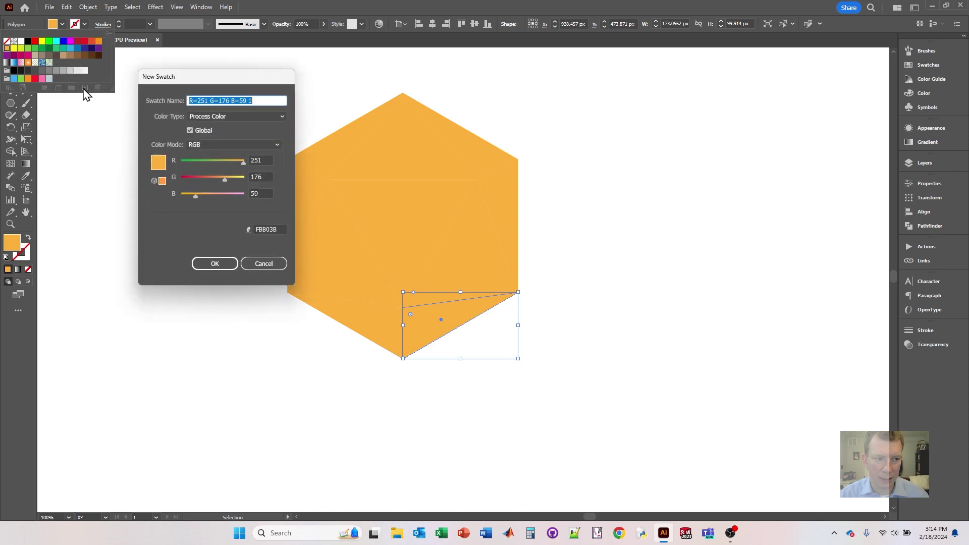
click(215, 263)
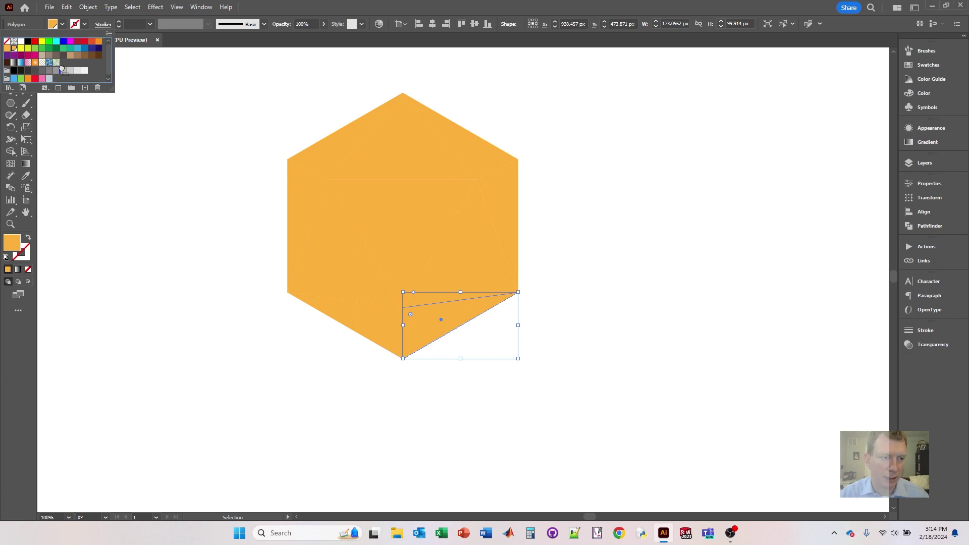
drag(62, 69, 63, 66)
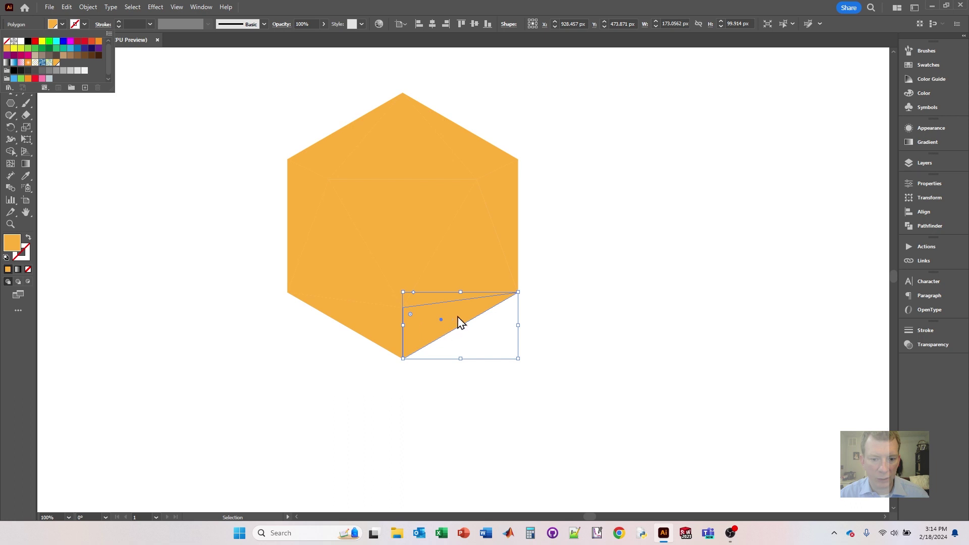
Switch the bottom-right facet's fill colour to HSB and lower its brightness to a dark brown.
click(53, 23)
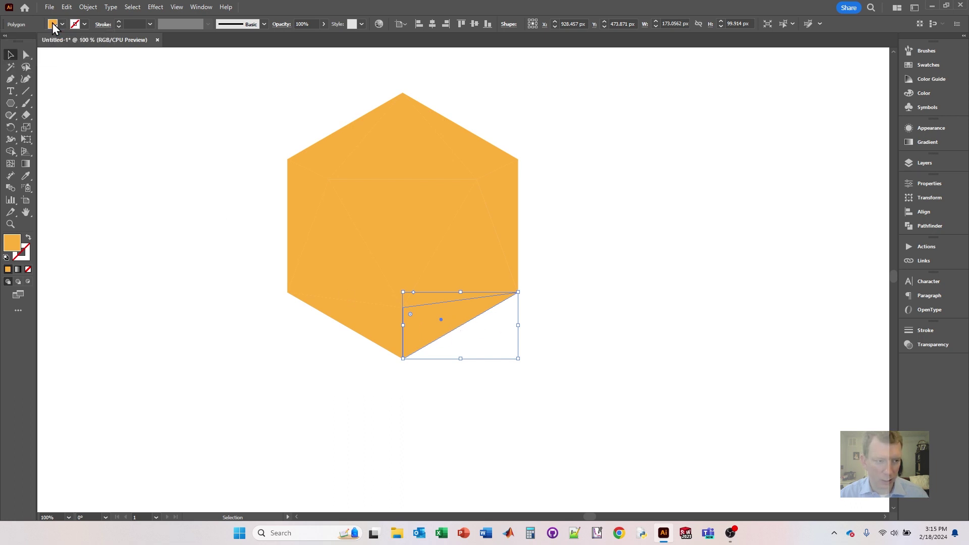
shift+click(53, 25)
click(115, 32)
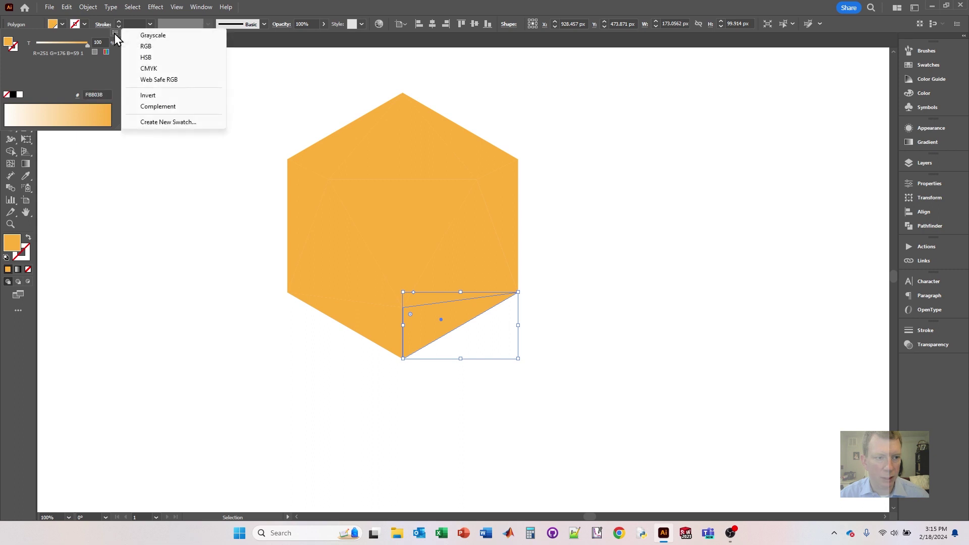
click(146, 57)
drag(86, 78, 65, 78)
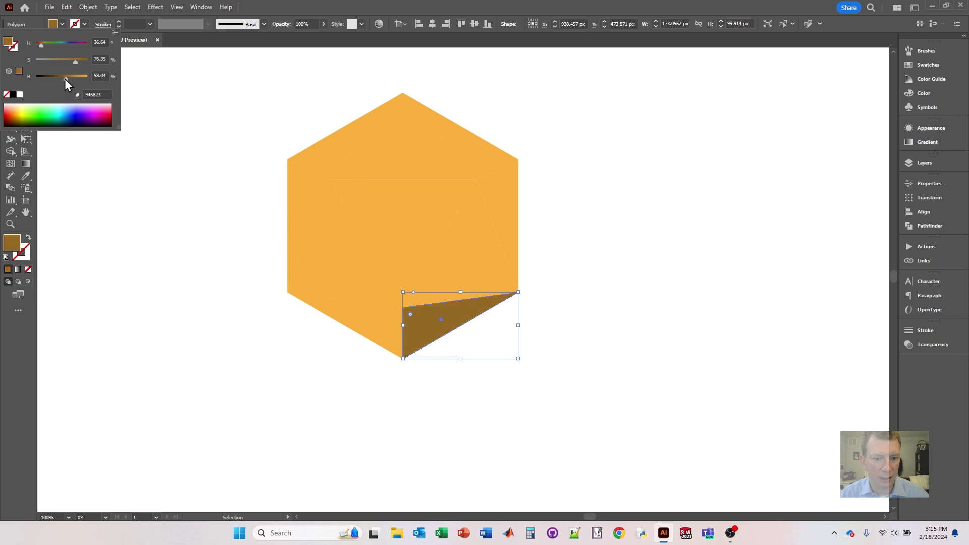
Lower the fill brightness of the narrow right, lower-right and bottom-left facets to medium browns.
click(504, 228)
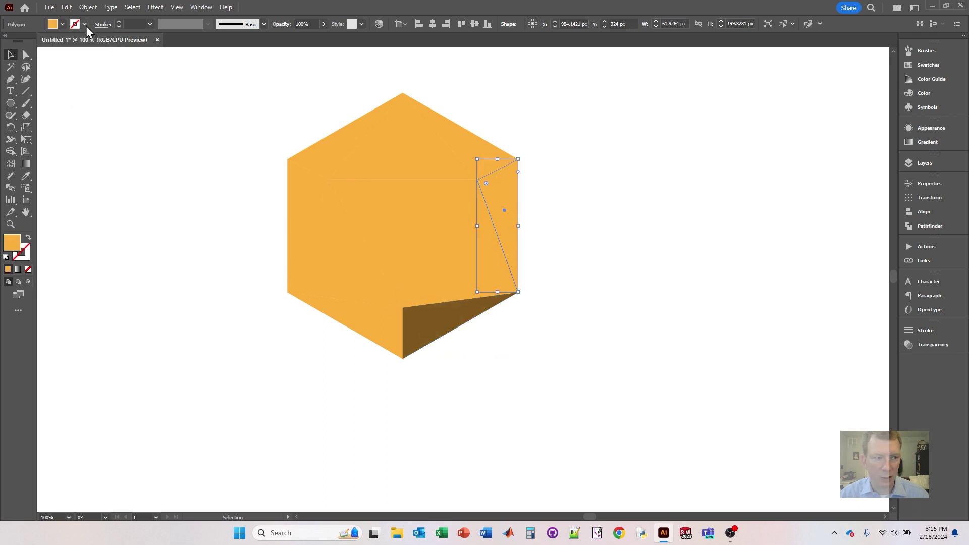
click(53, 25)
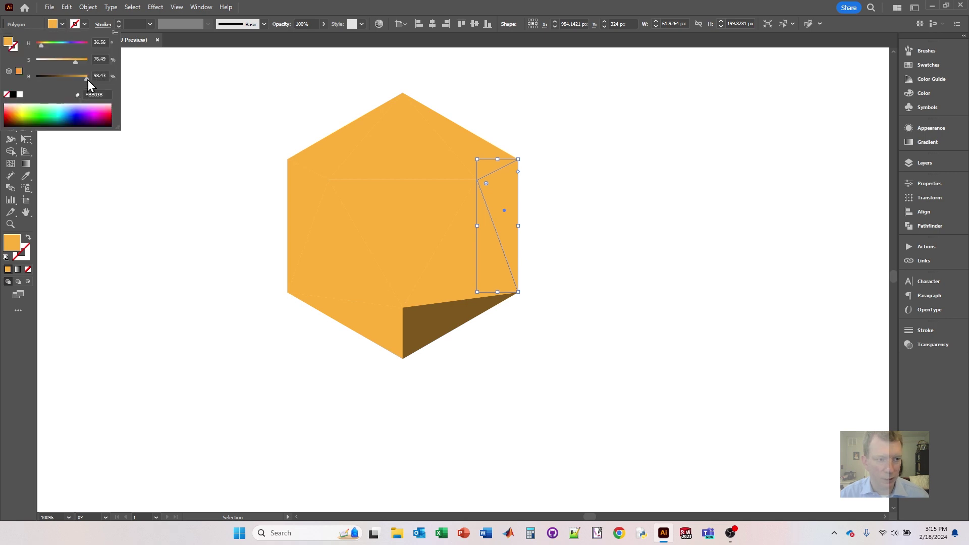
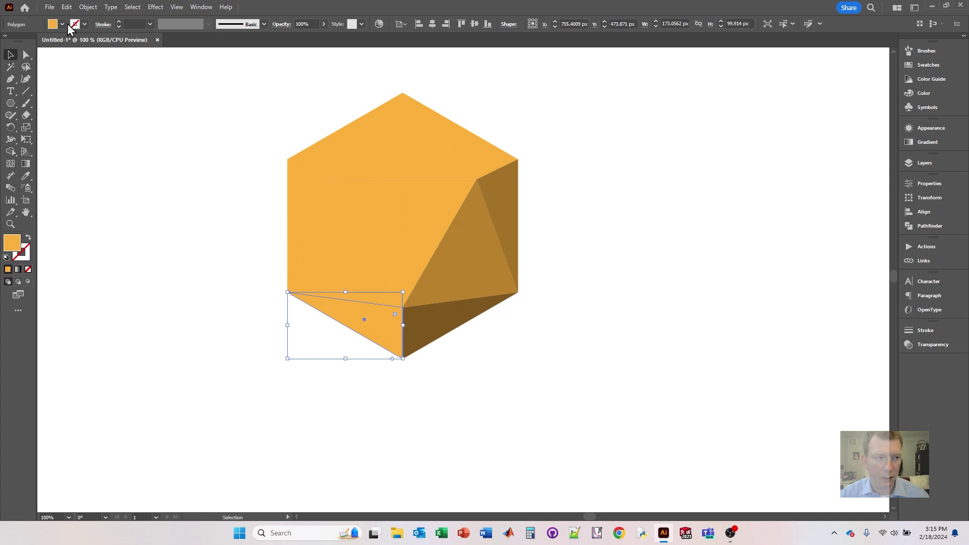
shift+click(53, 24)
mouse_move(77, 77)
mouse_down()
mouse_move(68, 79)
mouse_move(77, 79)
mouse_up()
Darken the central triangle's fill moderately and the lower-left facet's fill slightly by lowering their HSB brightness.
click(415, 264)
shift+click(53, 24)
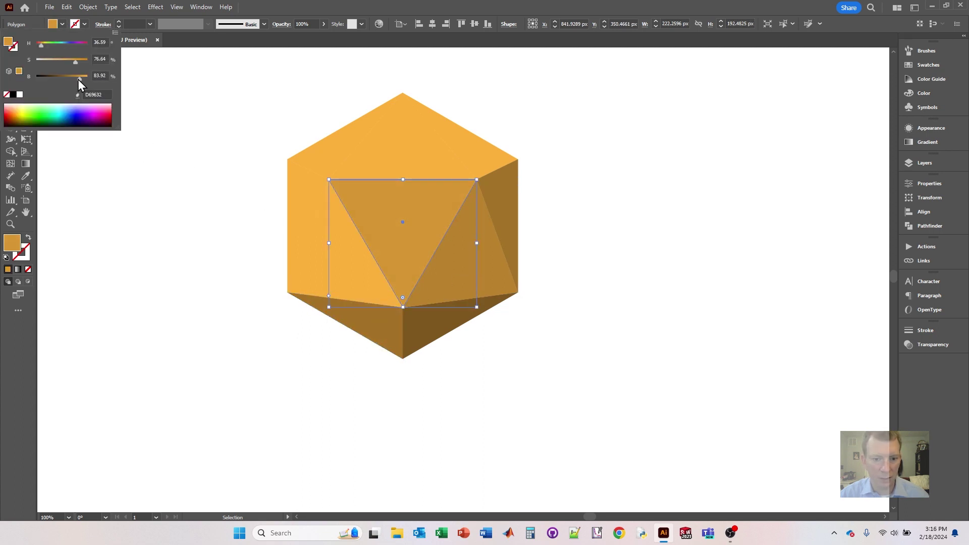
click(314, 263)
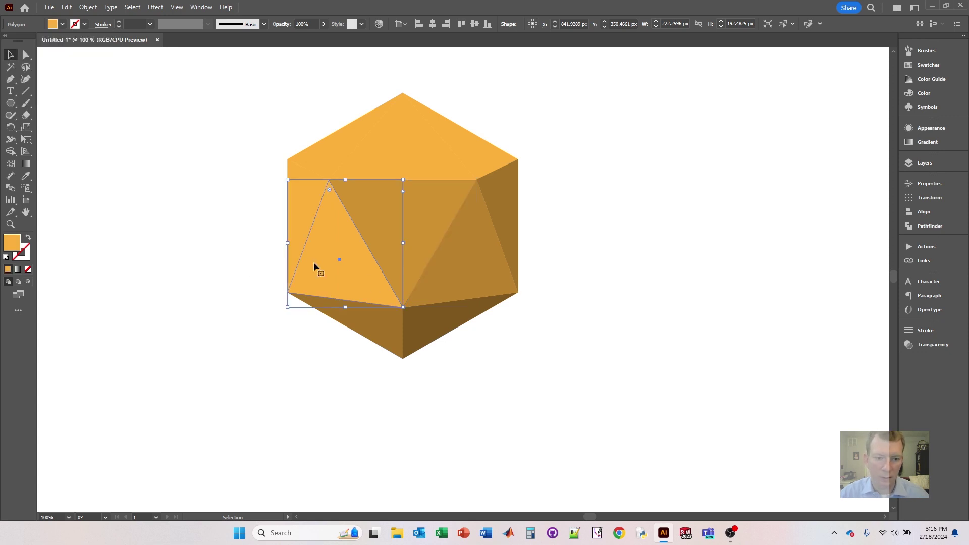
shift+click(53, 24)
drag(90, 79, 85, 79)
Copy the central triangle's fill colour onto the upper-right facet and the lower-left facet's fill colour onto the large top facet.
click(407, 128)
click(468, 159)
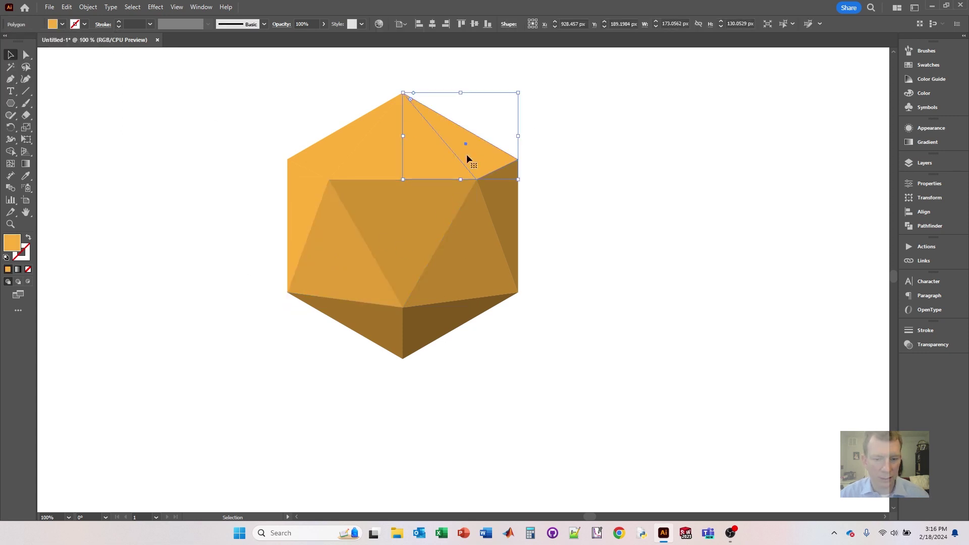
key(i)
click(329, 256)
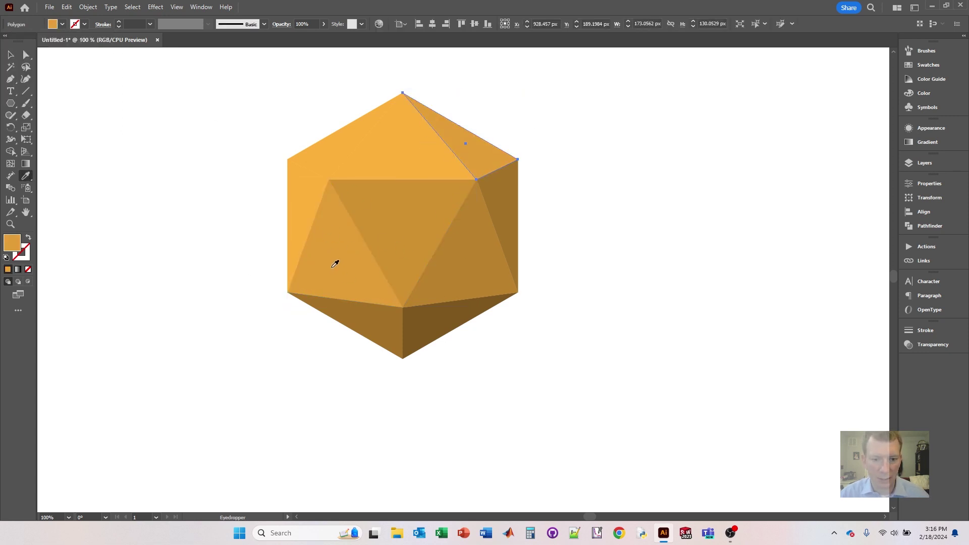
key(v)
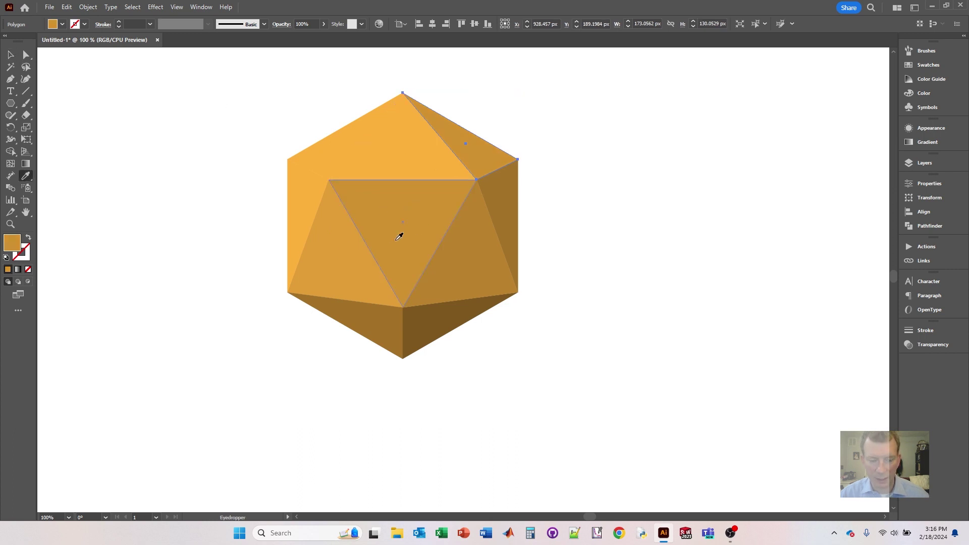
click(369, 169)
key(i)
click(331, 260)
key(v)
Lower the HSB brightness of the narrow left facet's fill slightly, to about 93%.
click(308, 233)
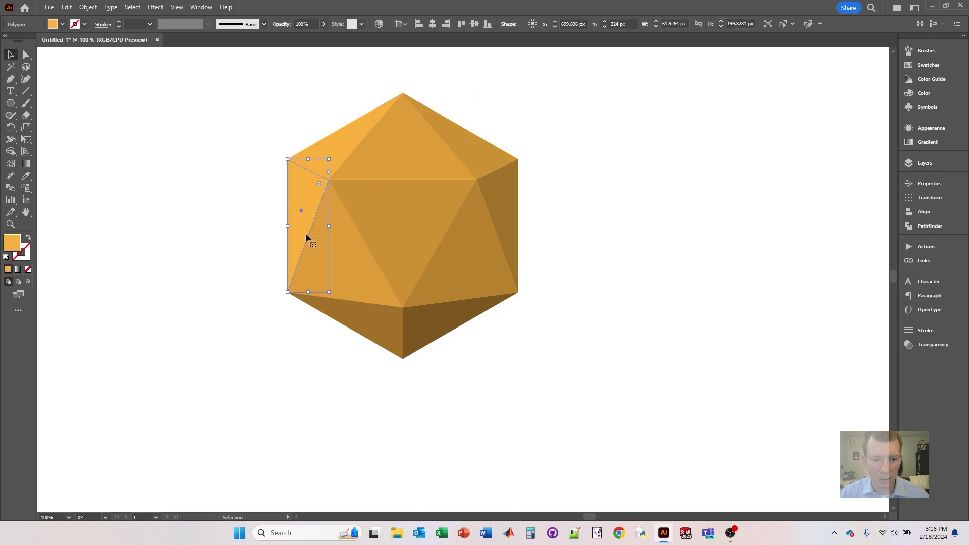
click(55, 28)
drag(85, 80, 83, 80)
click(222, 142)
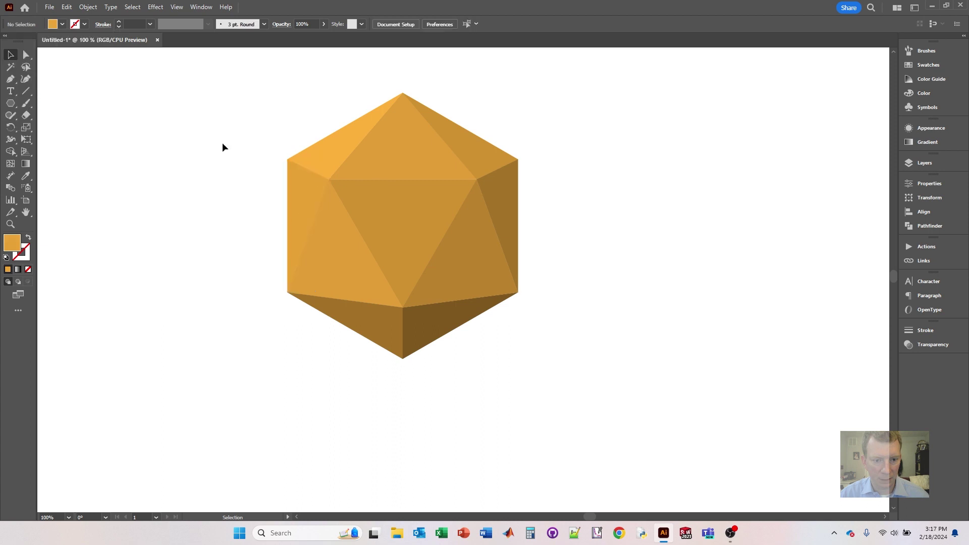
click(308, 207)
click(57, 25)
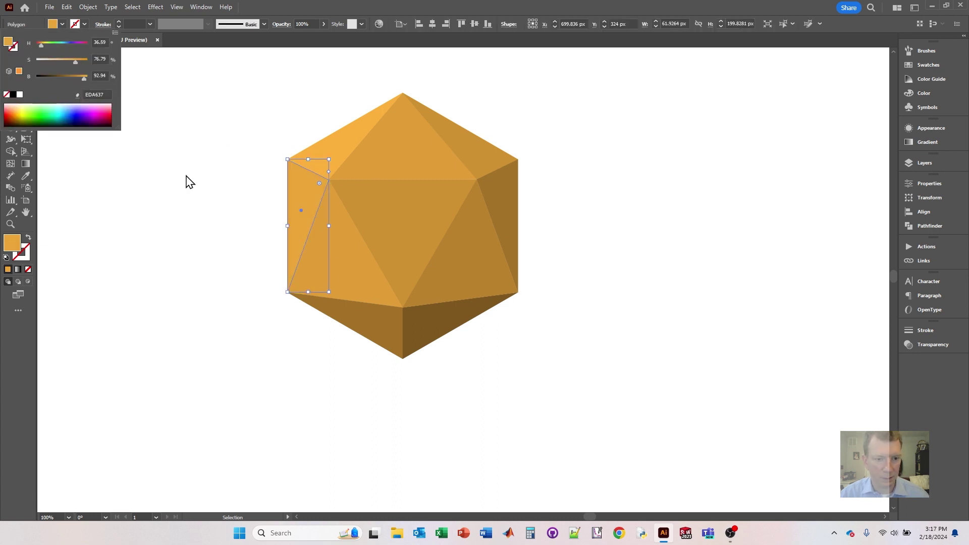
click(200, 146)
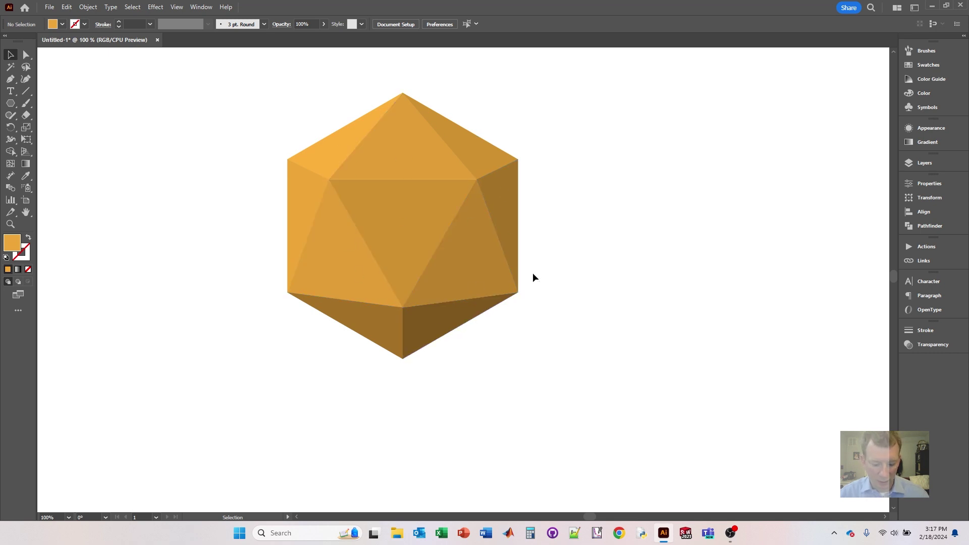
Draw a small upright rounded rectangle about 14 px wide and 36 px high just below the die's lowest vertex.
scroll(532, 273, down, 1)
scroll(585, 236, up, 1)
click(11, 103)
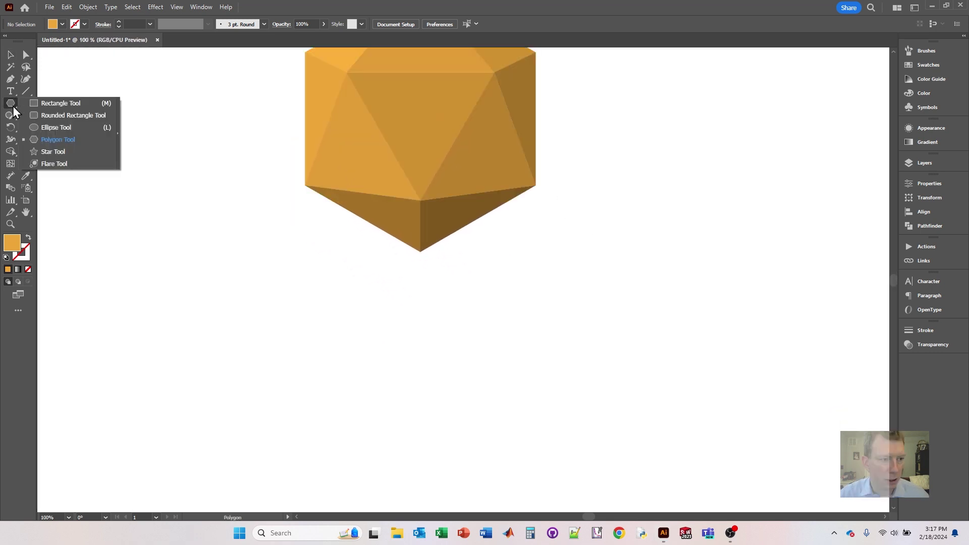
click(45, 116)
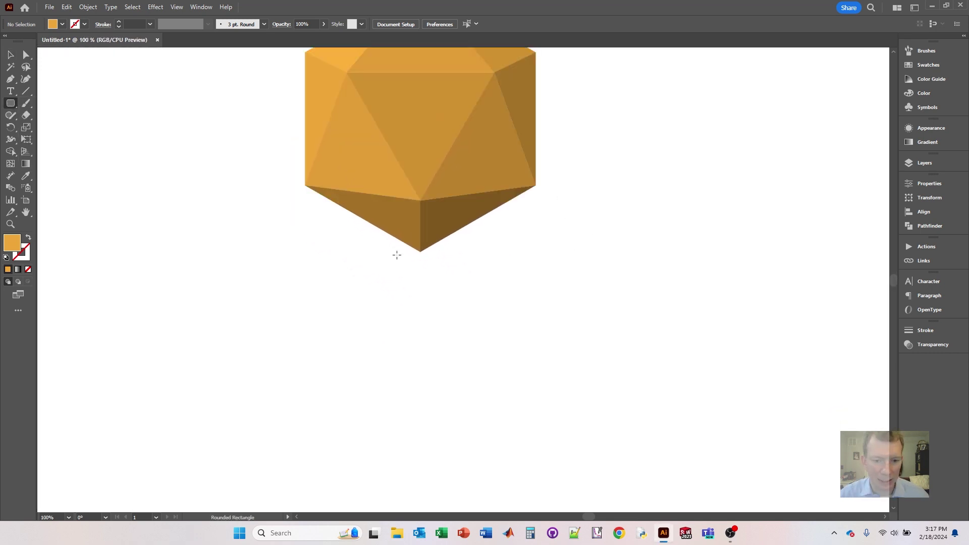
click(11, 103)
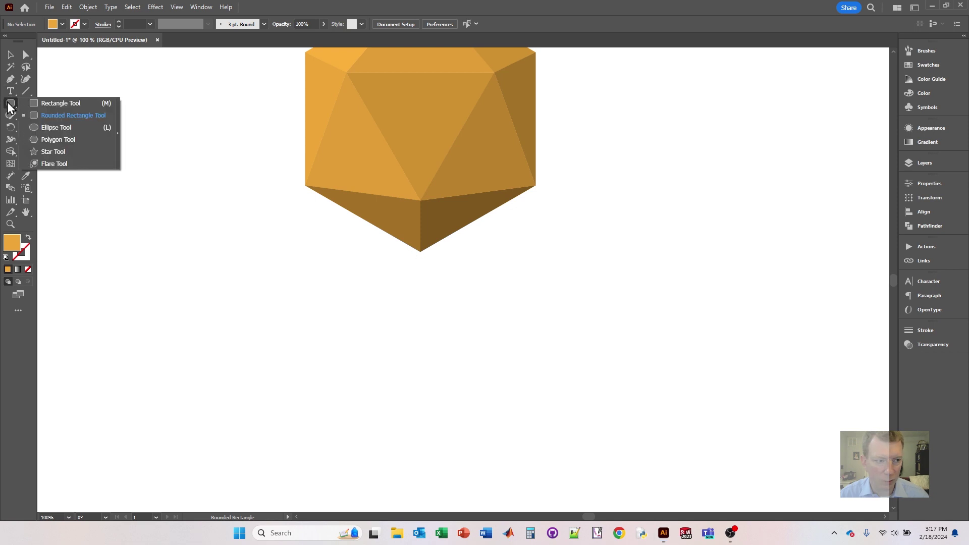
click(45, 115)
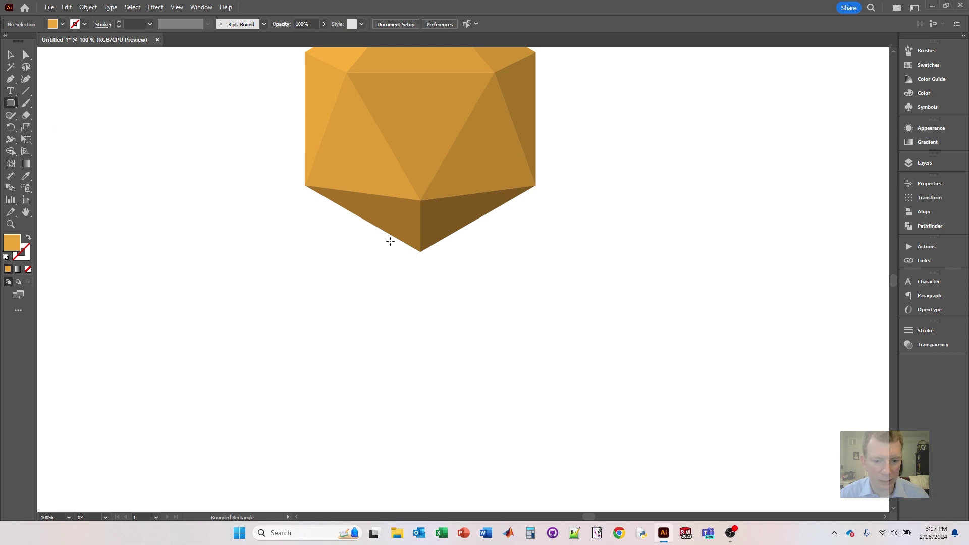
drag(416, 255, 426, 280)
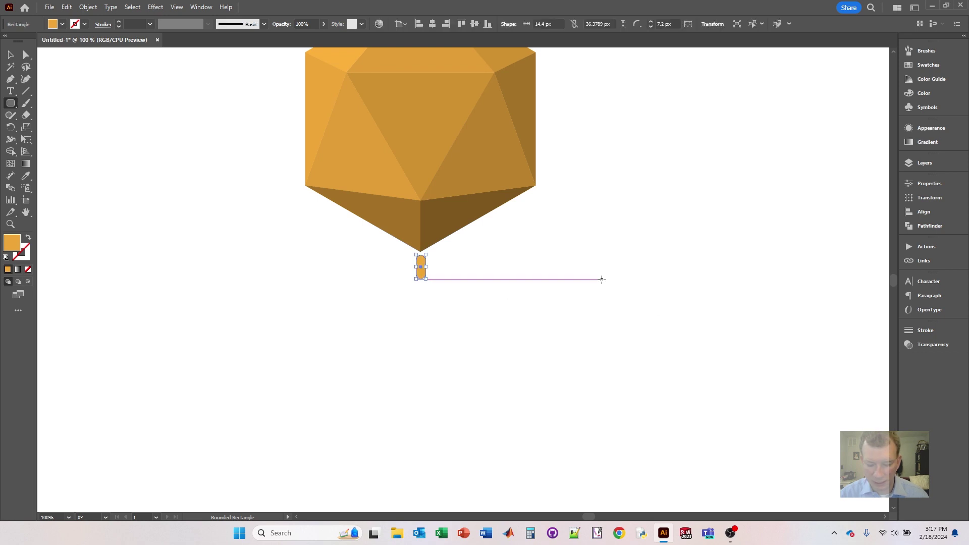
Fill the rounded rectangle with the bottom-right facet's dark brown and save that colour as global swatch R=125 G=88 B=30.
key(i)
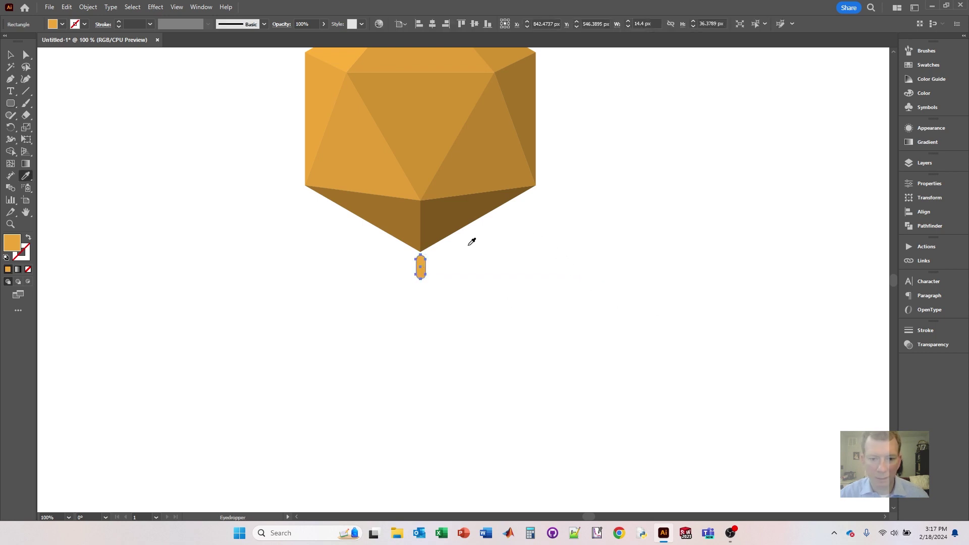
click(451, 207)
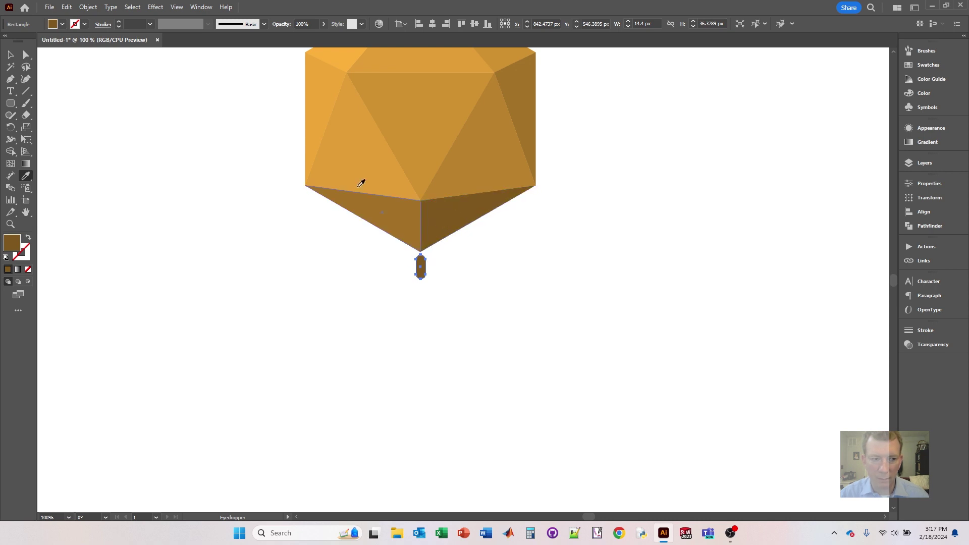
click(62, 24)
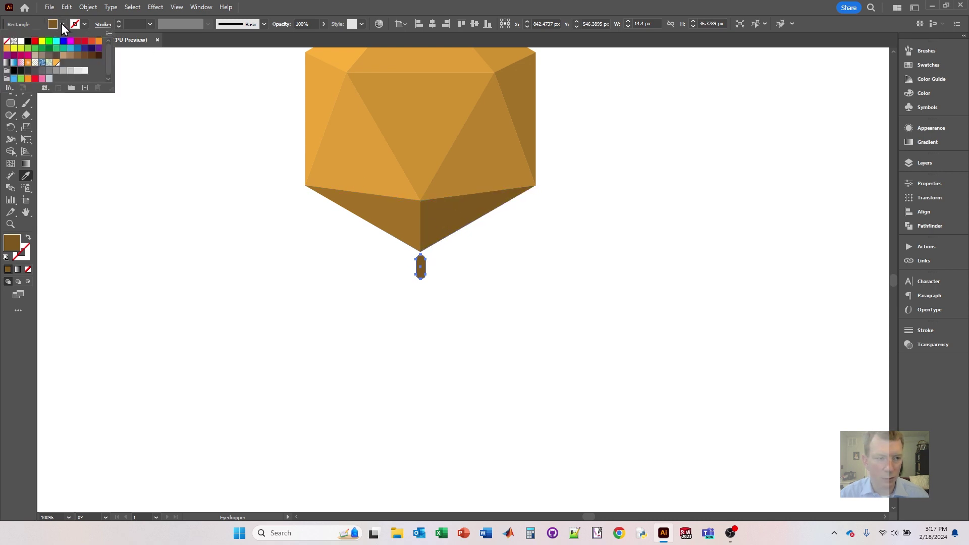
click(84, 89)
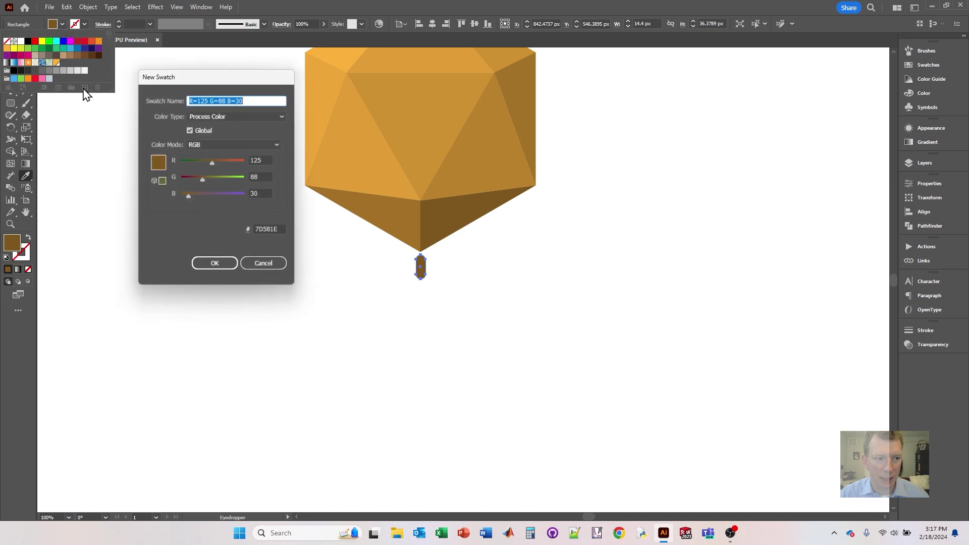
click(215, 263)
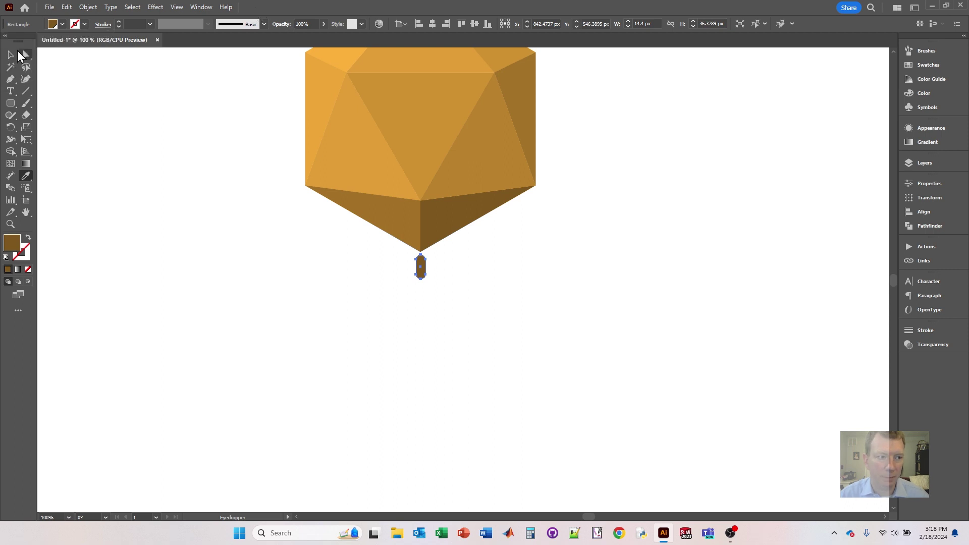
Move the rounded rectangle up so it overlaps the die's lowest vertex and send it to the back.
click(11, 54)
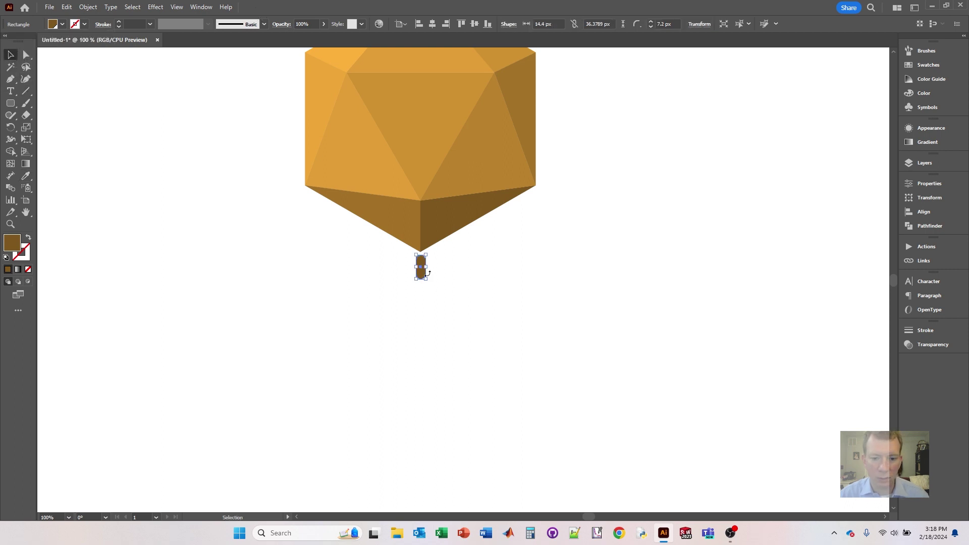
drag(420, 270, 418, 254)
click(414, 301)
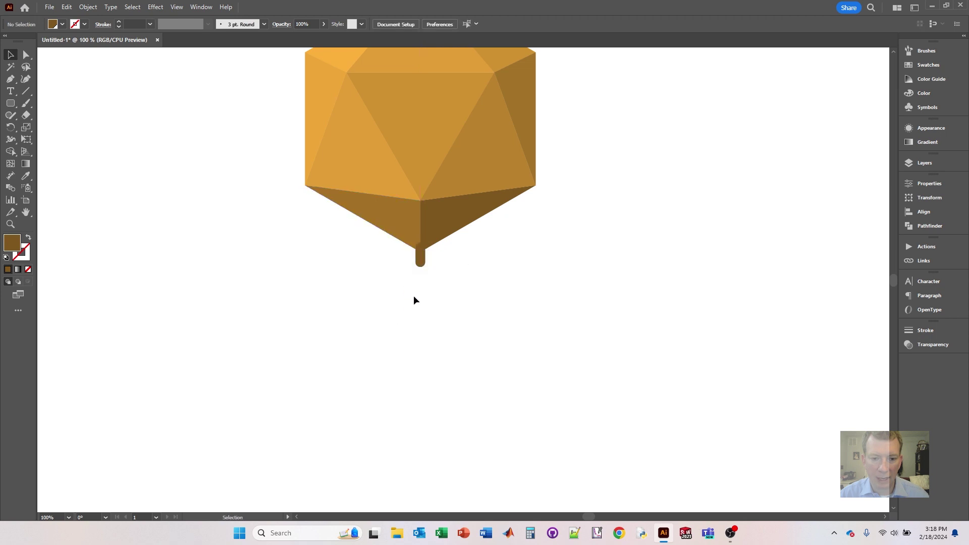
click(422, 261)
right_click(423, 261)
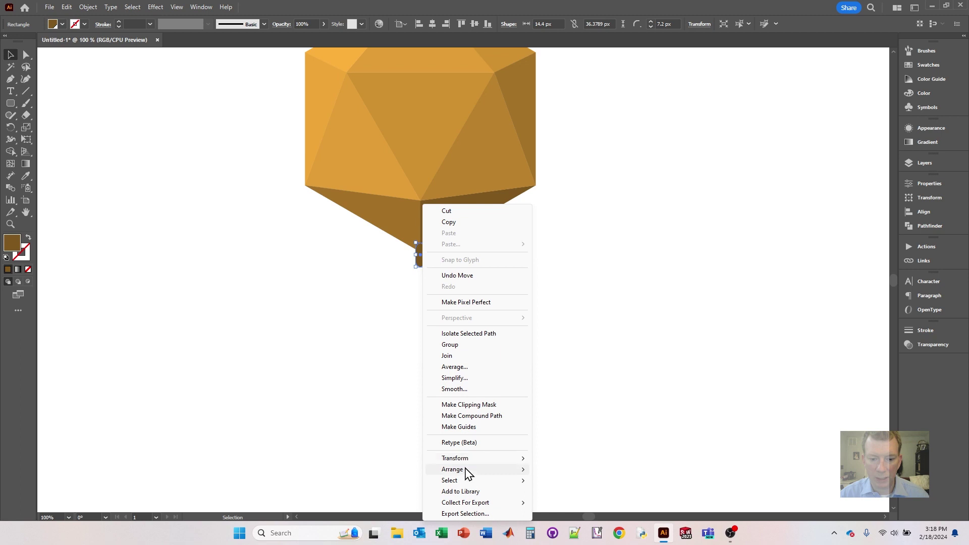
mouse_move(465, 470)
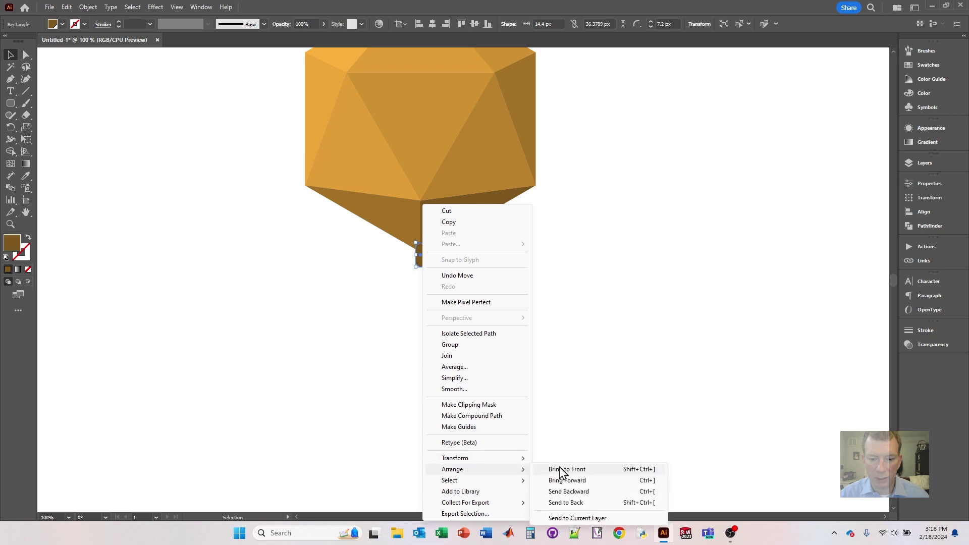
click(562, 504)
click(458, 302)
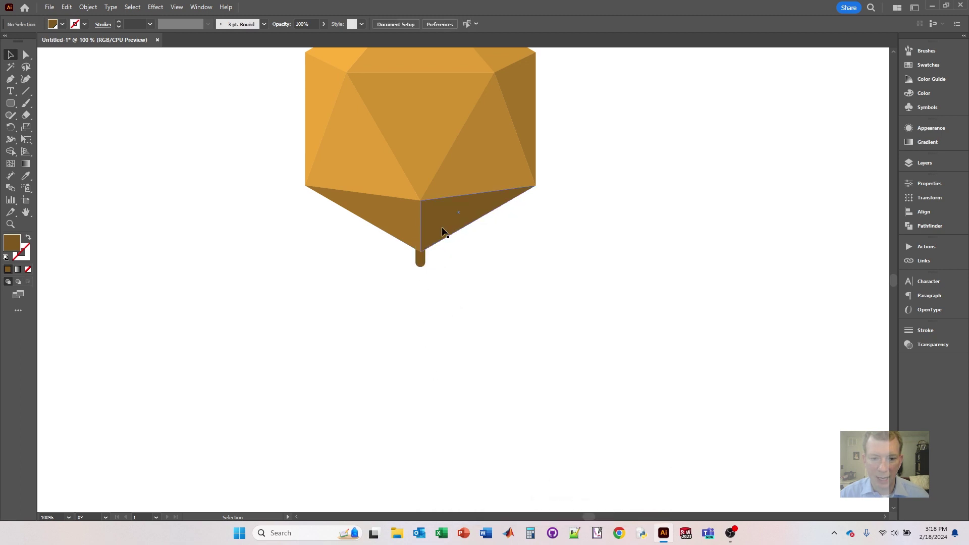
Switch the rounded rectangle's fill colour to HSB and lower its brightness to 36%.
click(421, 259)
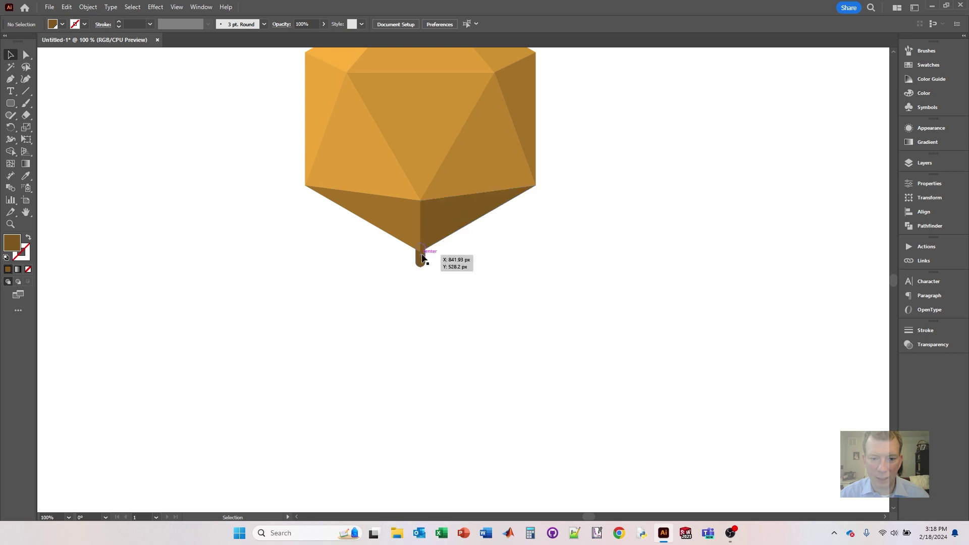
shift+click(54, 23)
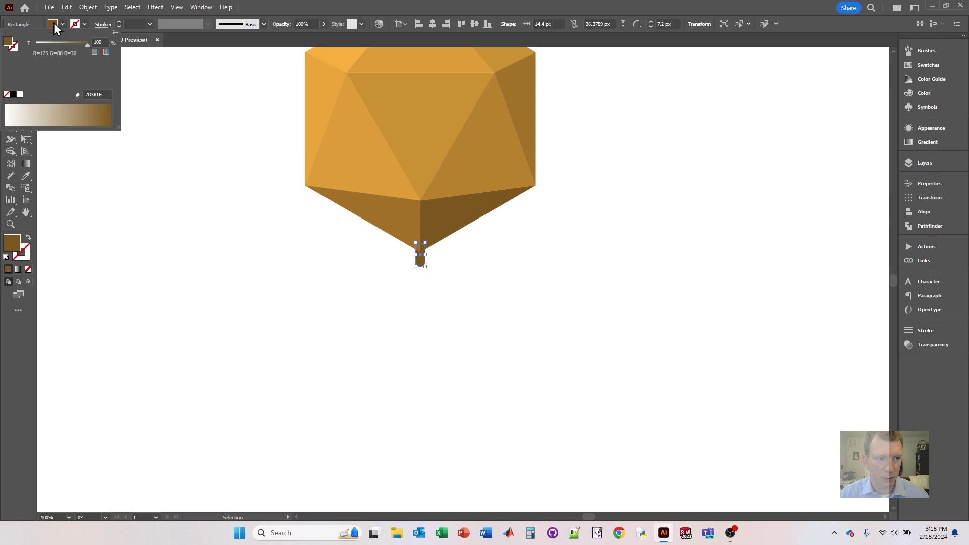
click(117, 32)
click(135, 59)
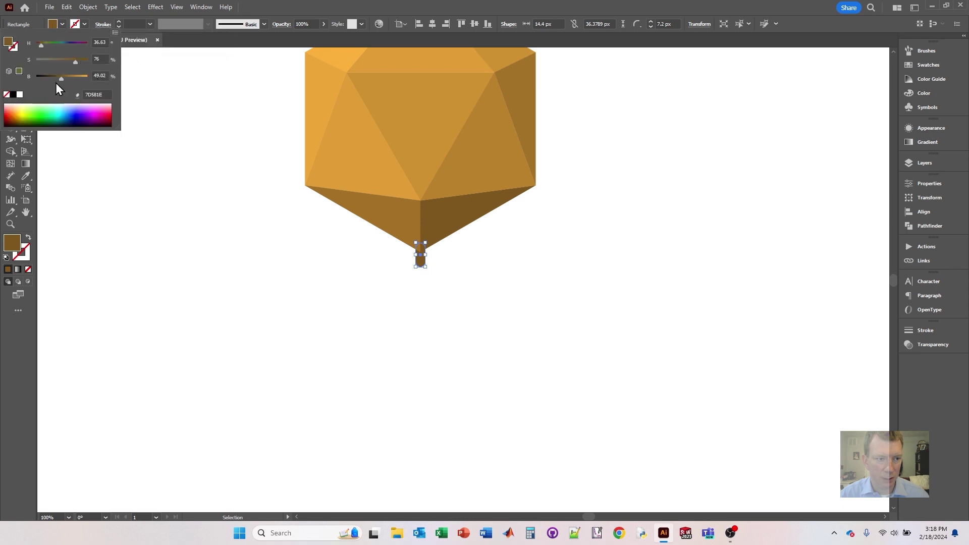
drag(60, 81, 54, 79)
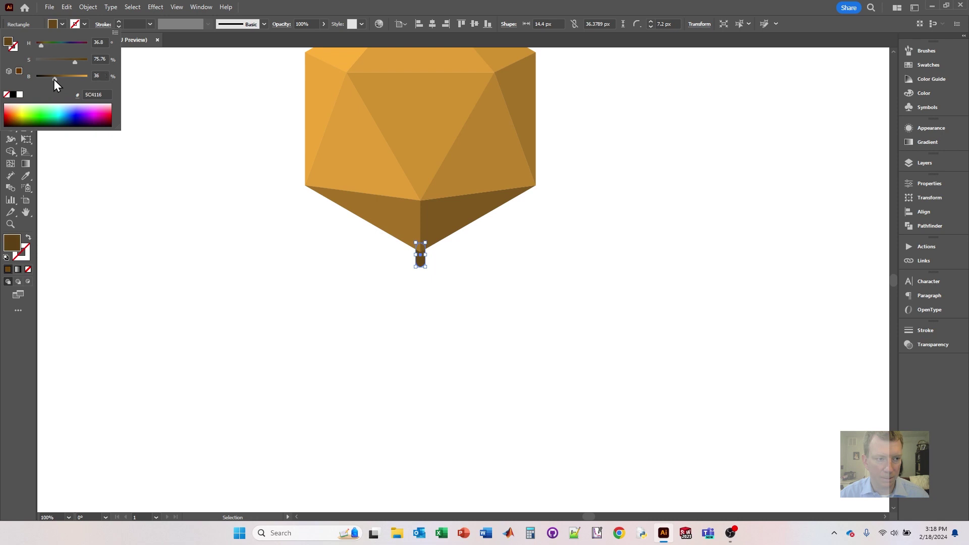
click(40, 24)
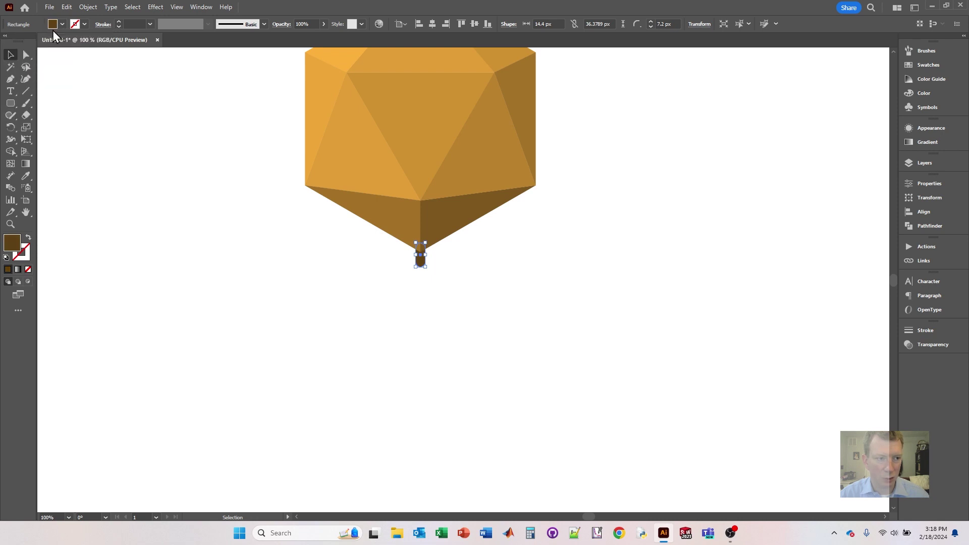
Save the rounded rectangle's darker brown fill as a new global swatch R=92 G=65 B=22 and deselect it.
click(59, 25)
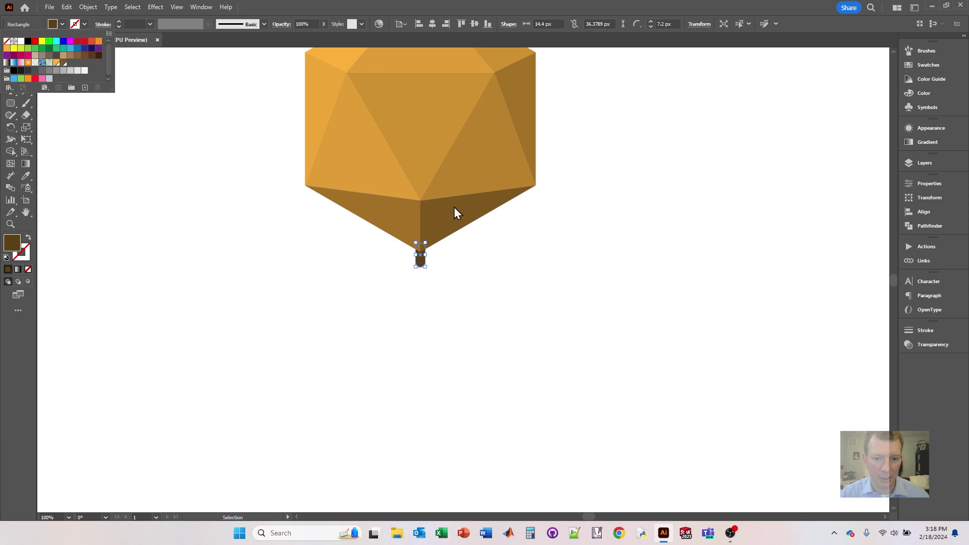
click(85, 89)
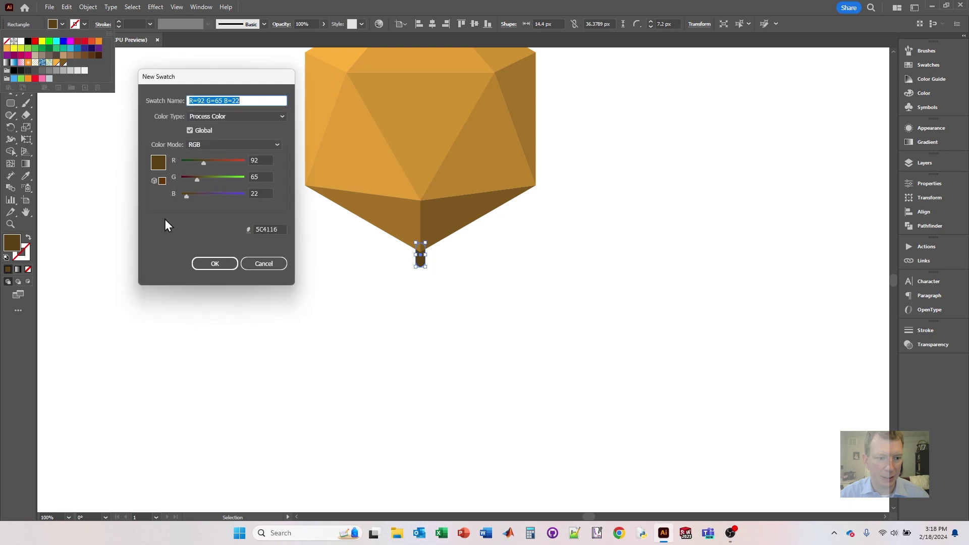
click(213, 271)
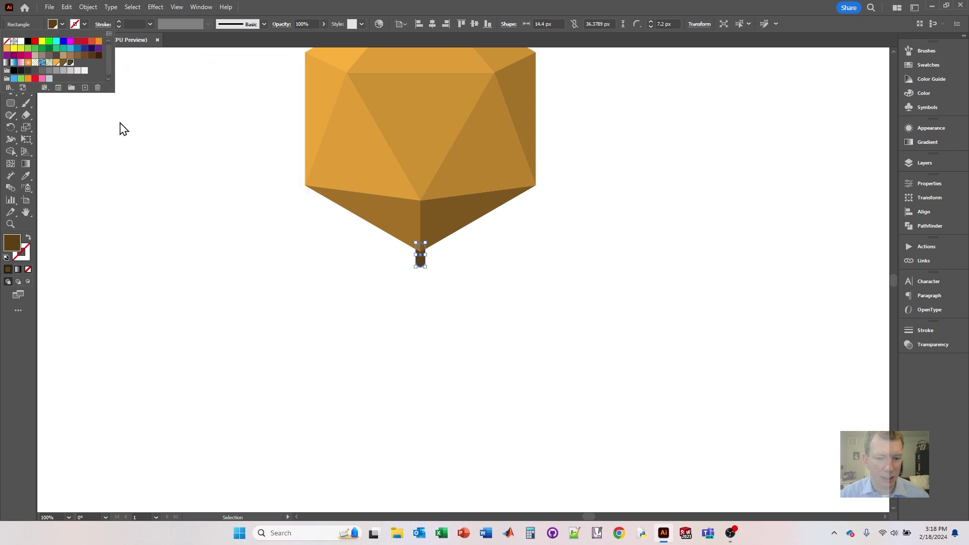
click(406, 314)
click(444, 286)
Consult the bacteriophage diagram in Chrome and draw a circle about 21 px wide below the stem in Illustrator, filled with the saved orange swatch.
key(alt+Tab)
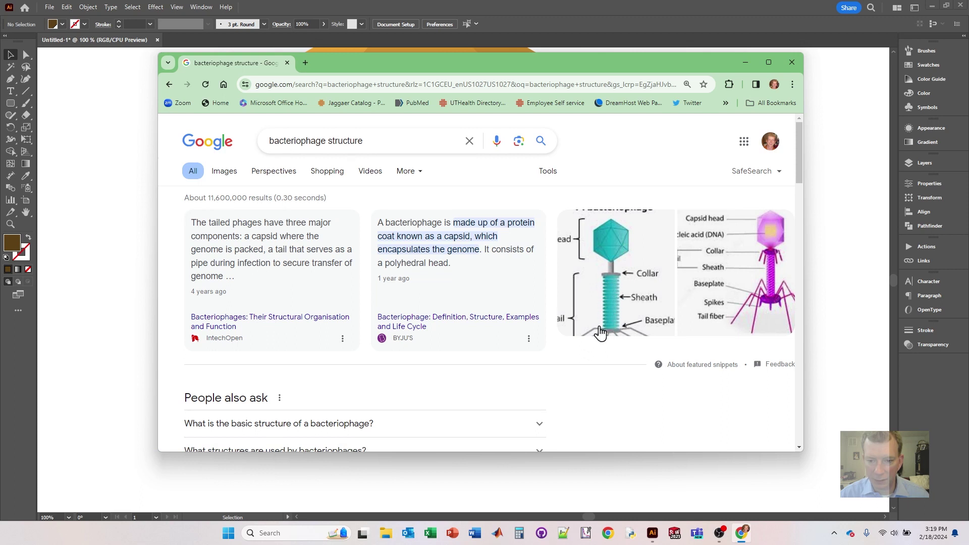
key(alt+Tab)
key(l)
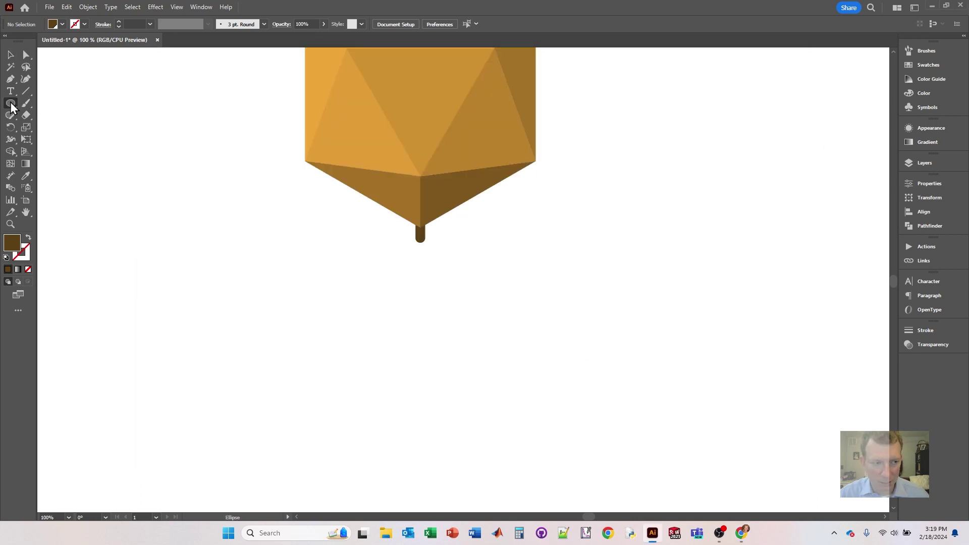
drag(397, 259, 411, 273)
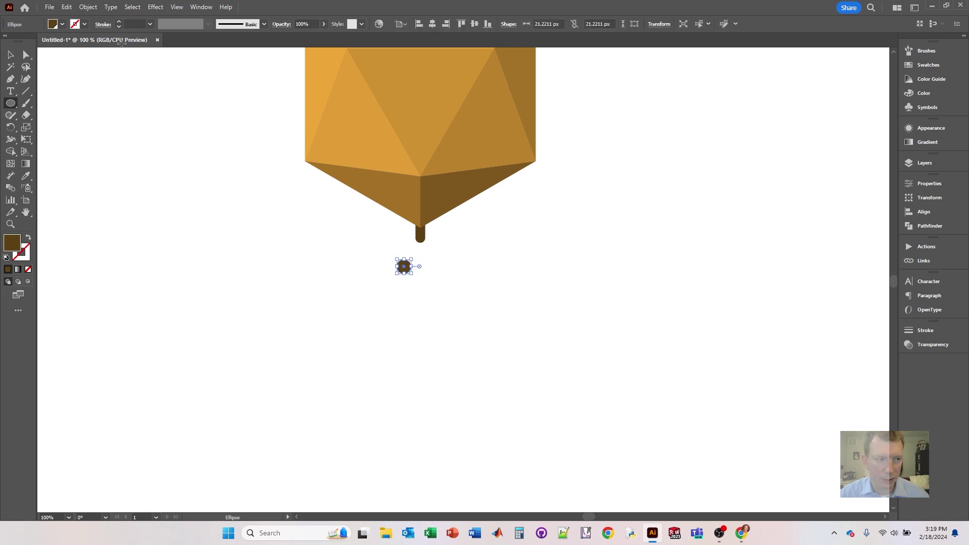
click(62, 24)
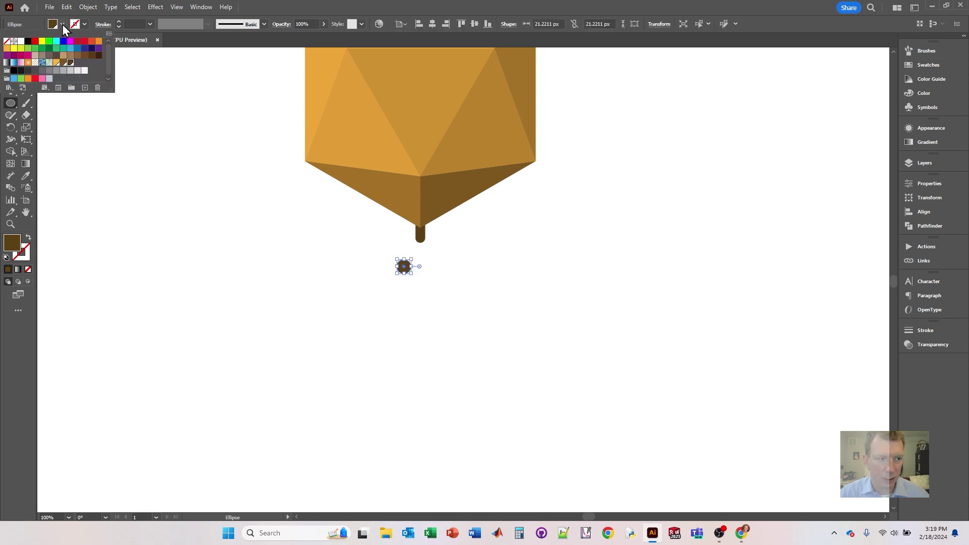
click(56, 63)
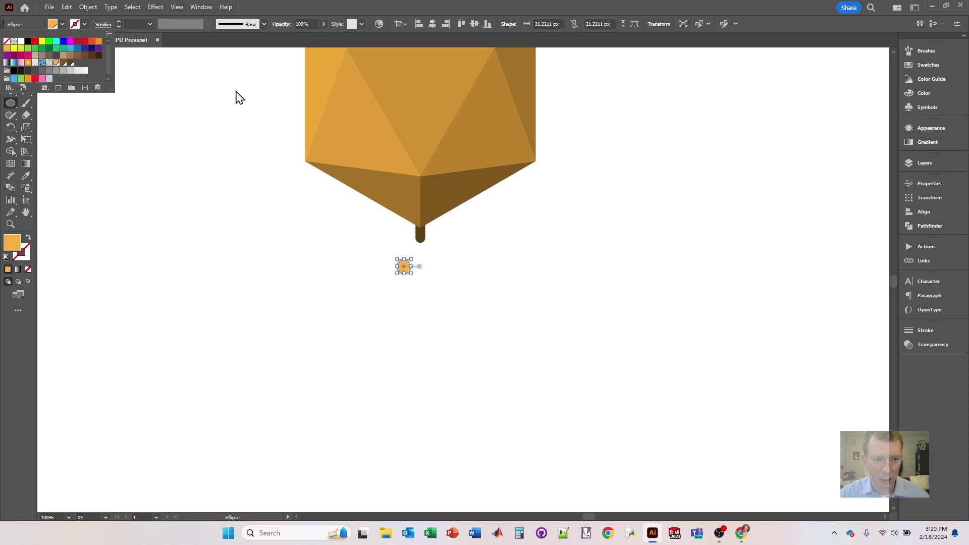
Give the small orange circle a 1 pt stroke in the saved dark brown swatch and deselect it.
click(266, 127)
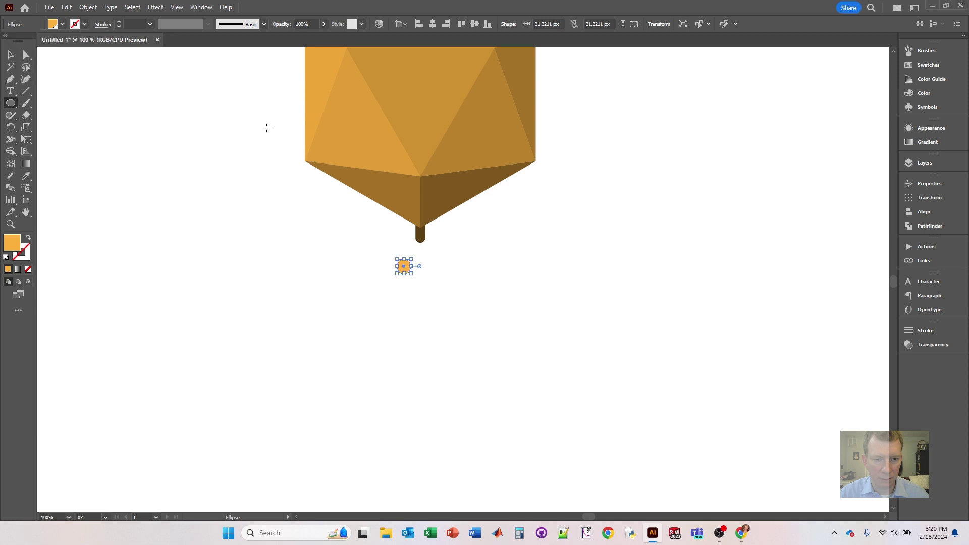
scroll(342, 104, up, 4)
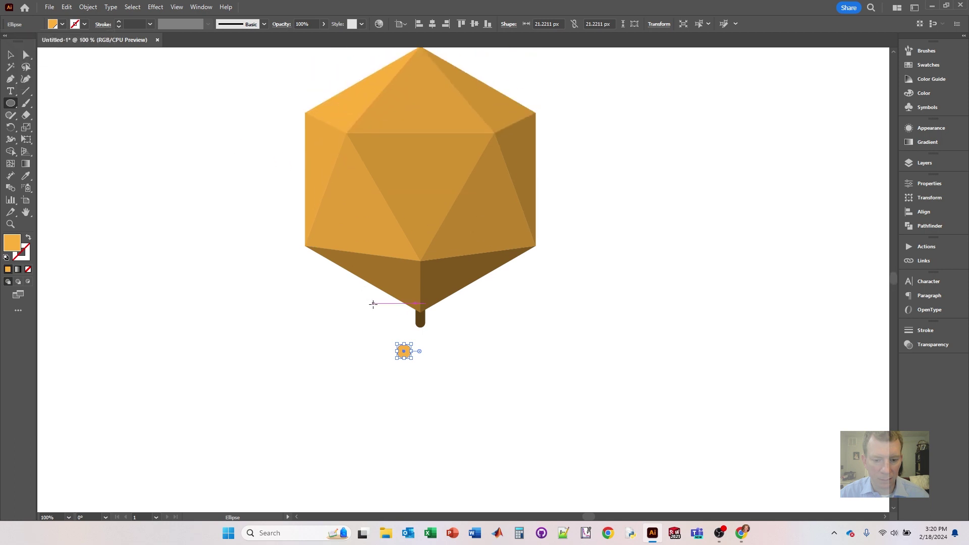
scroll(374, 303, down, 2)
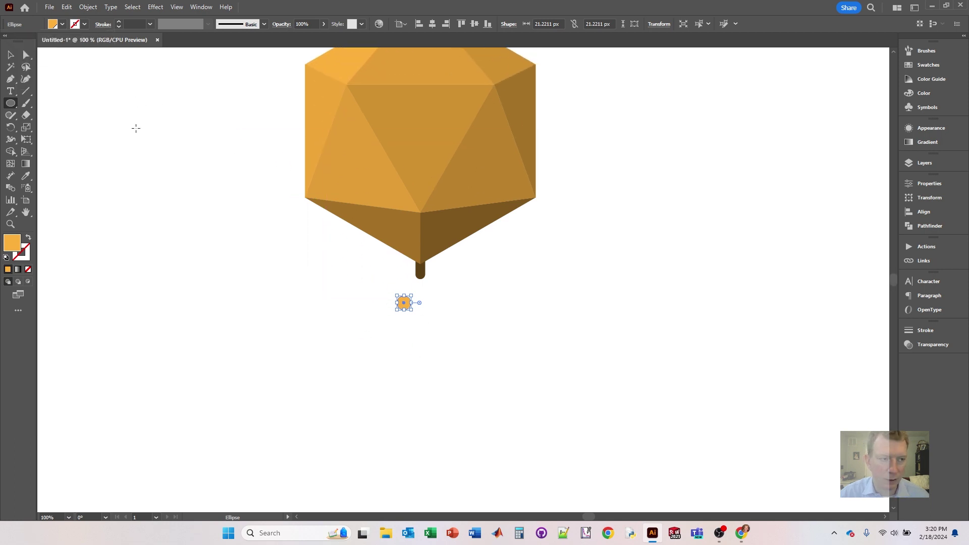
click(84, 25)
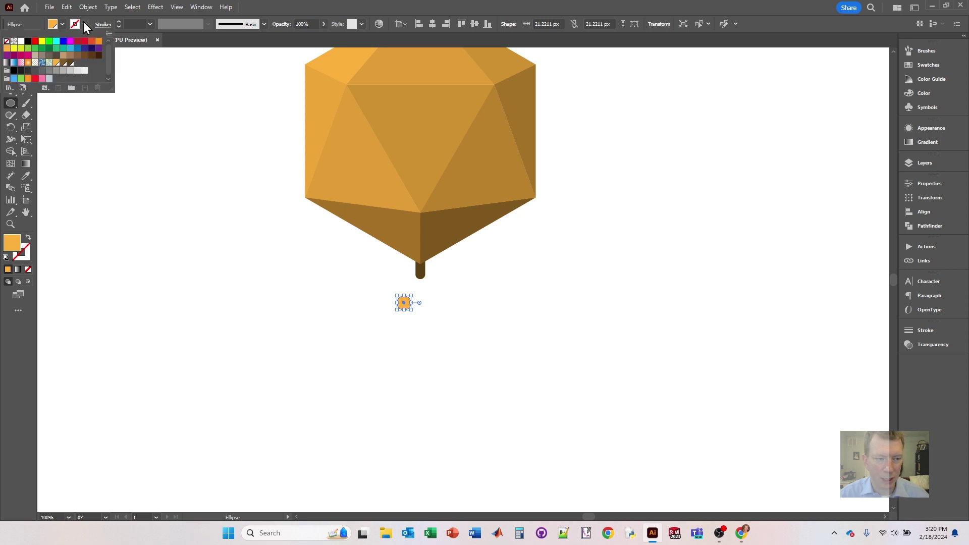
click(70, 63)
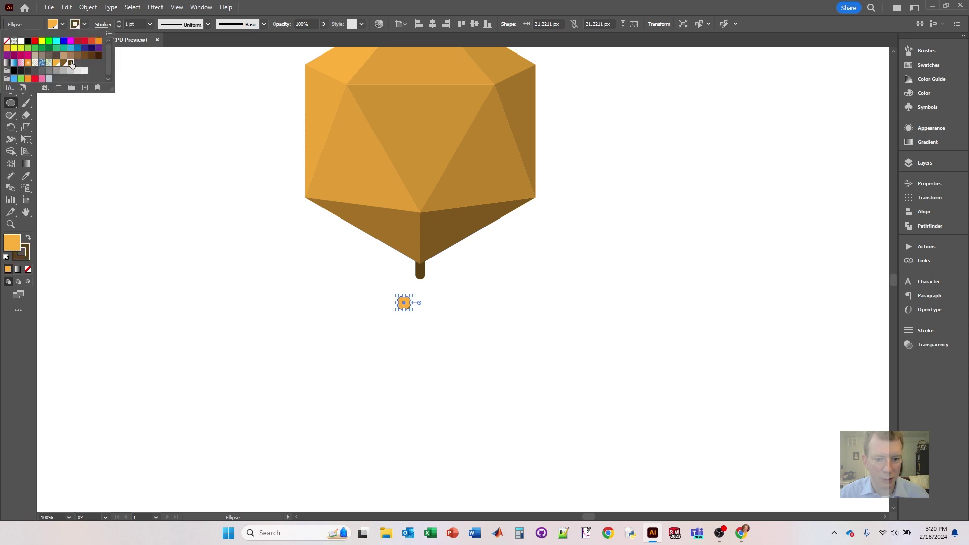
click(406, 320)
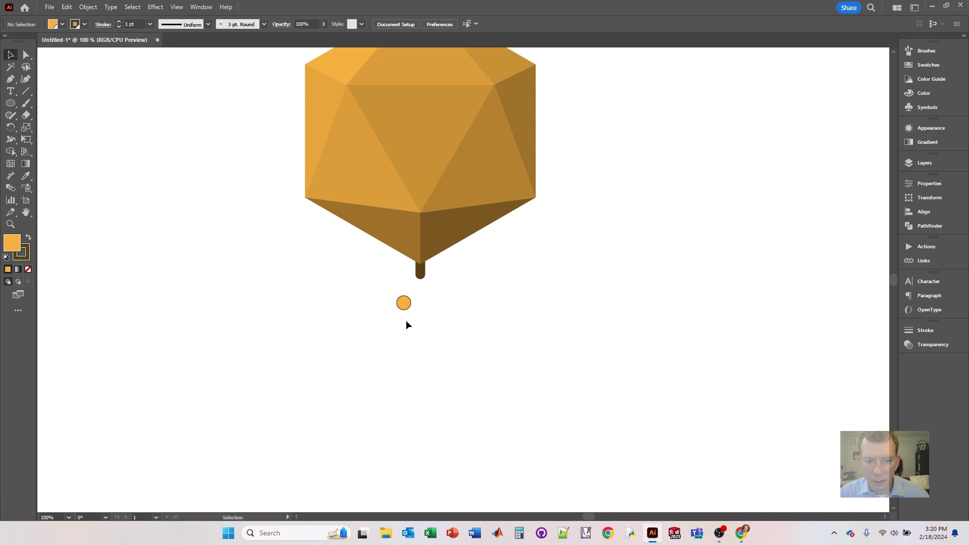
key(v)
Fill the small circle with a radial gradient whose outer colour stop uses the saved orange swatch.
click(404, 304)
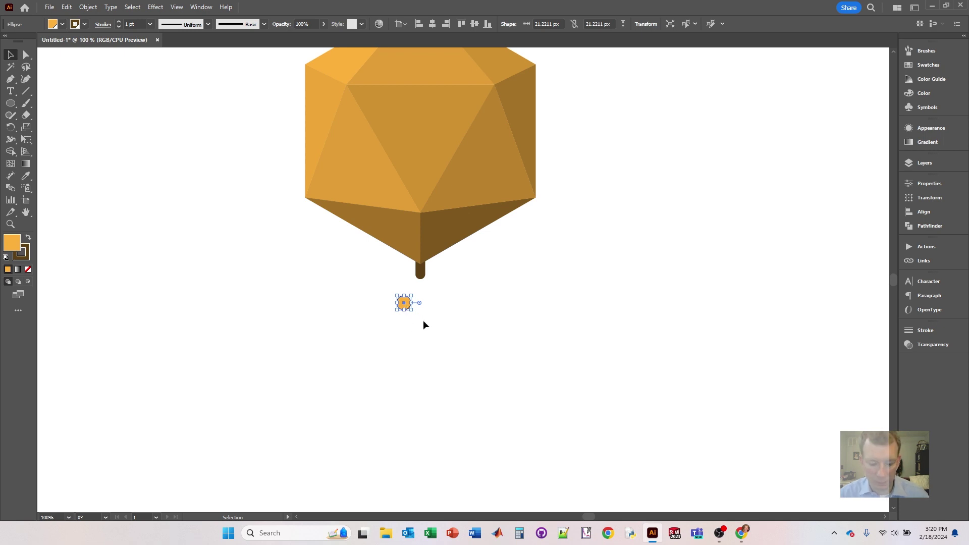
scroll(413, 323, up, 4)
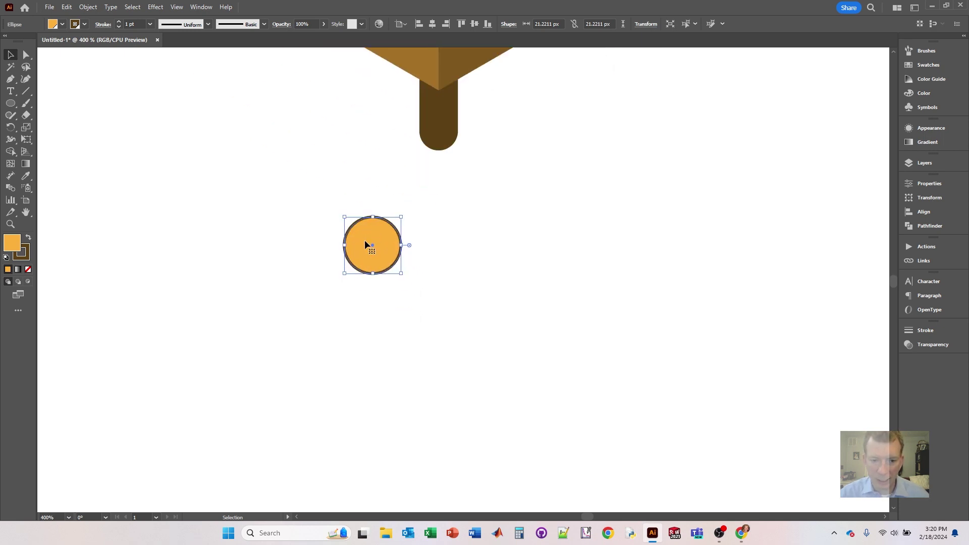
click(928, 143)
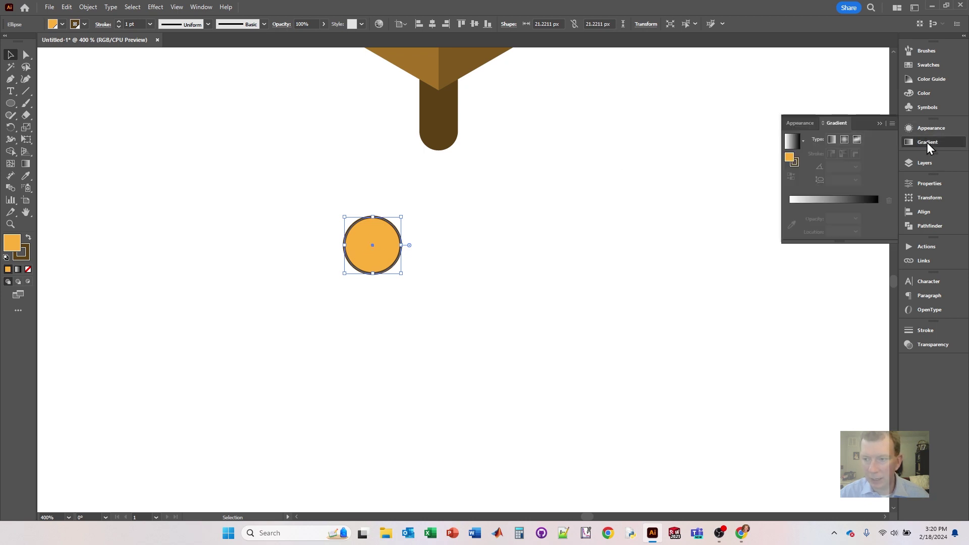
click(201, 7)
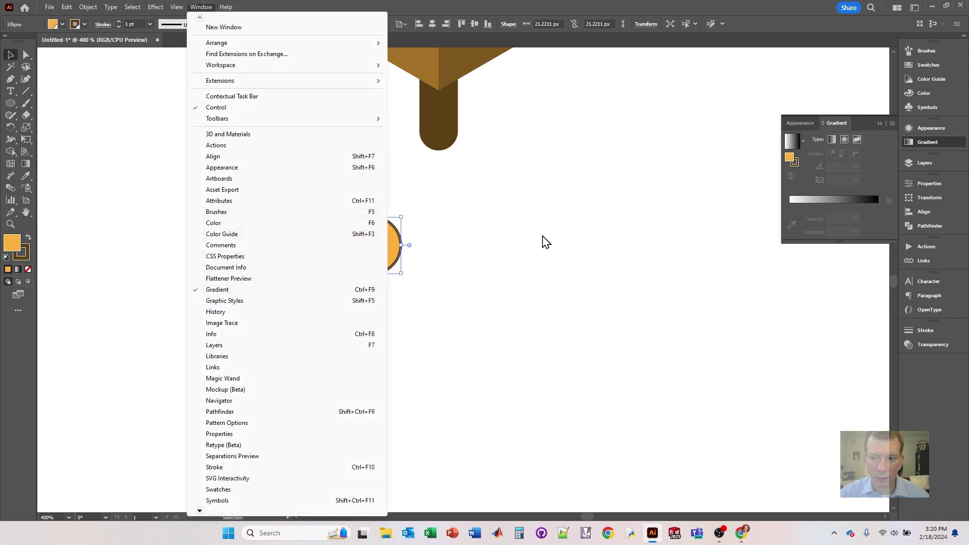
click(813, 11)
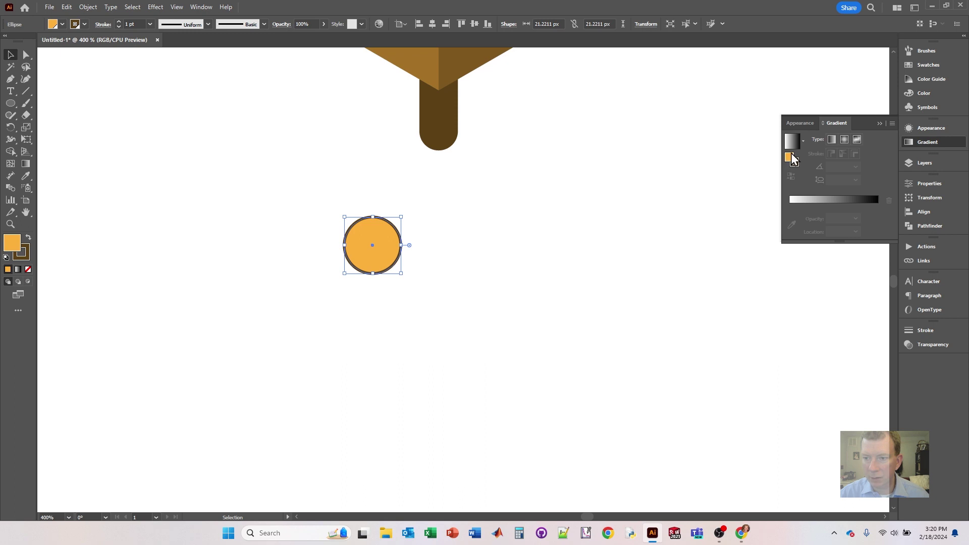
click(845, 141)
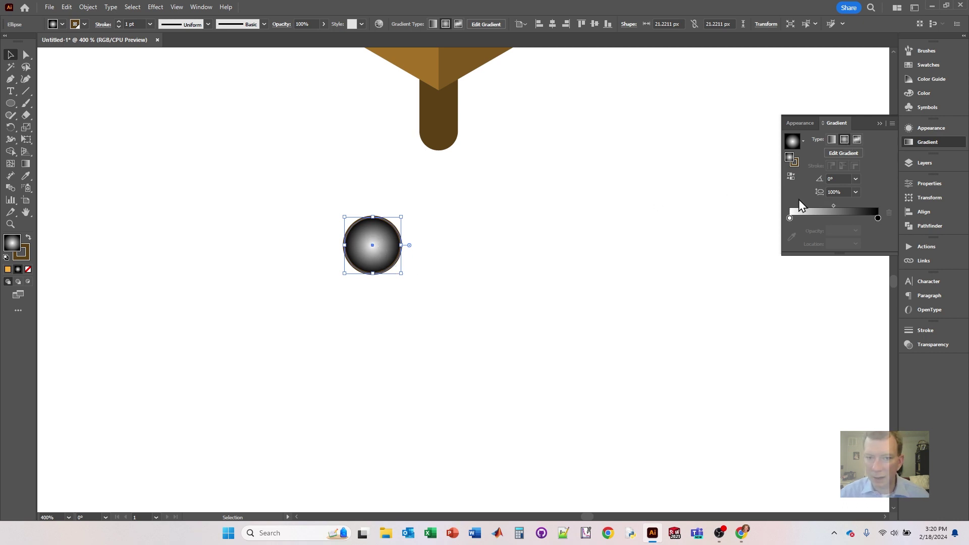
double_click(878, 217)
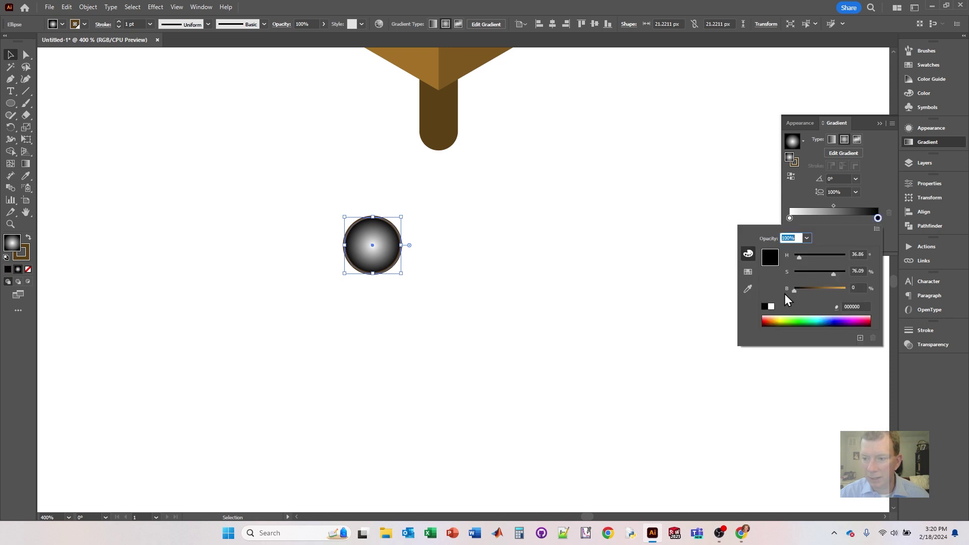
click(748, 272)
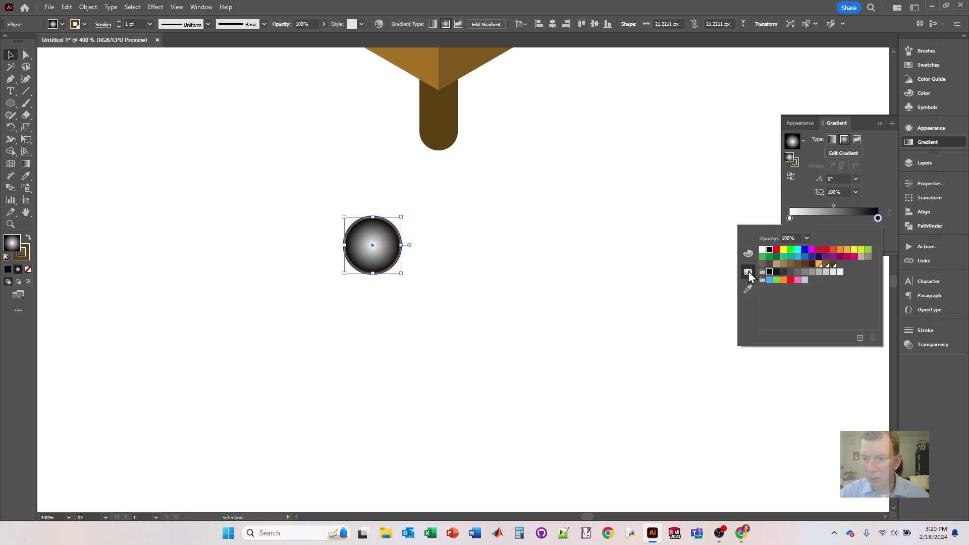
click(819, 264)
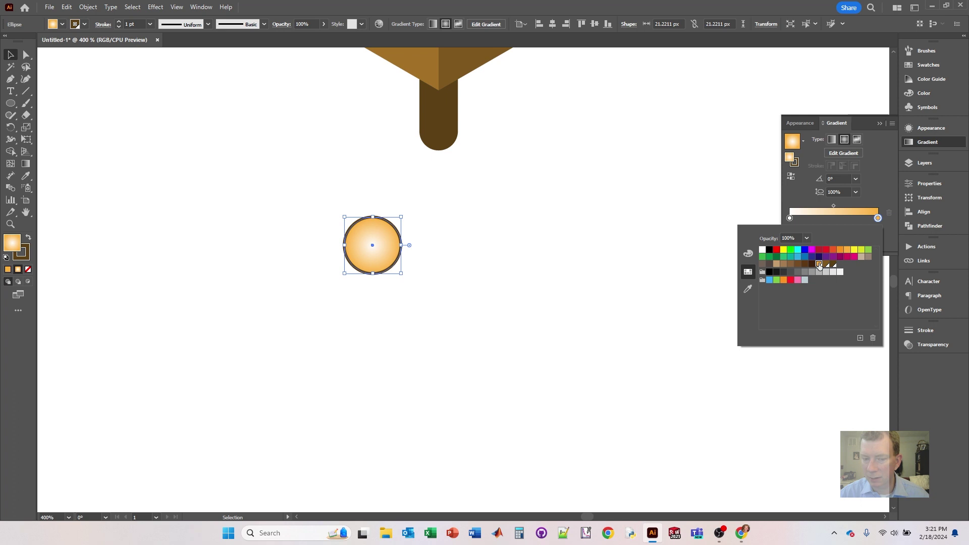
click(879, 188)
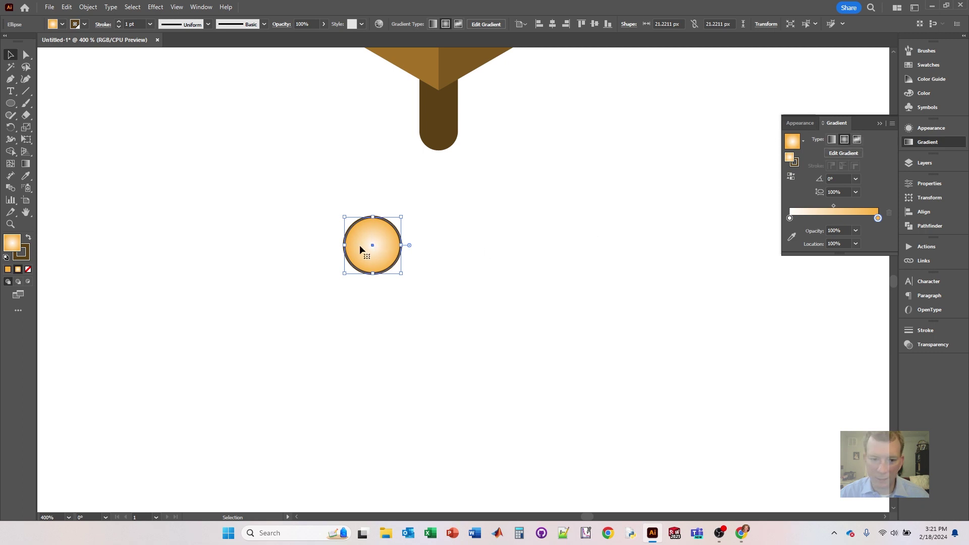
Shift the radial gradient's centre slightly toward the circle's upper left and deselect the circle.
scroll(389, 242, up, 3)
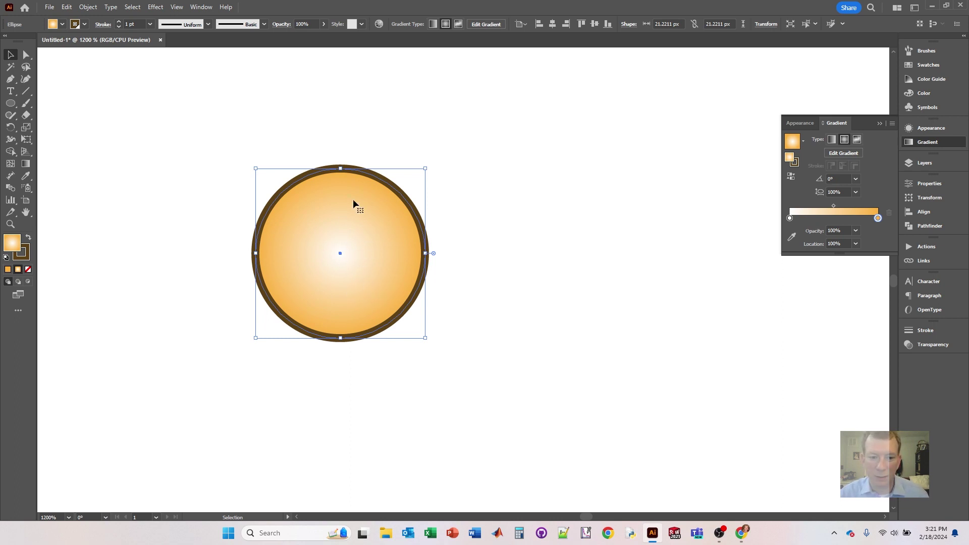
click(848, 154)
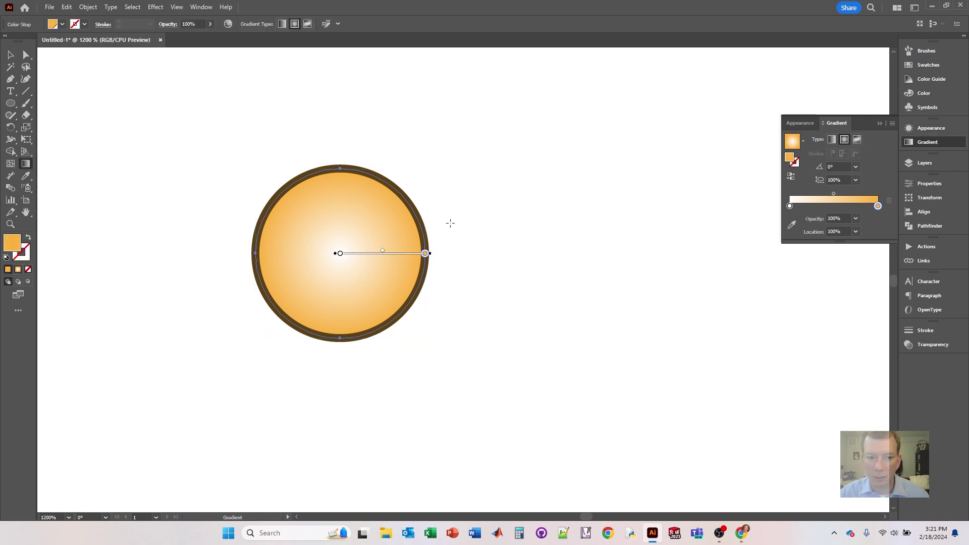
drag(361, 252, 353, 242)
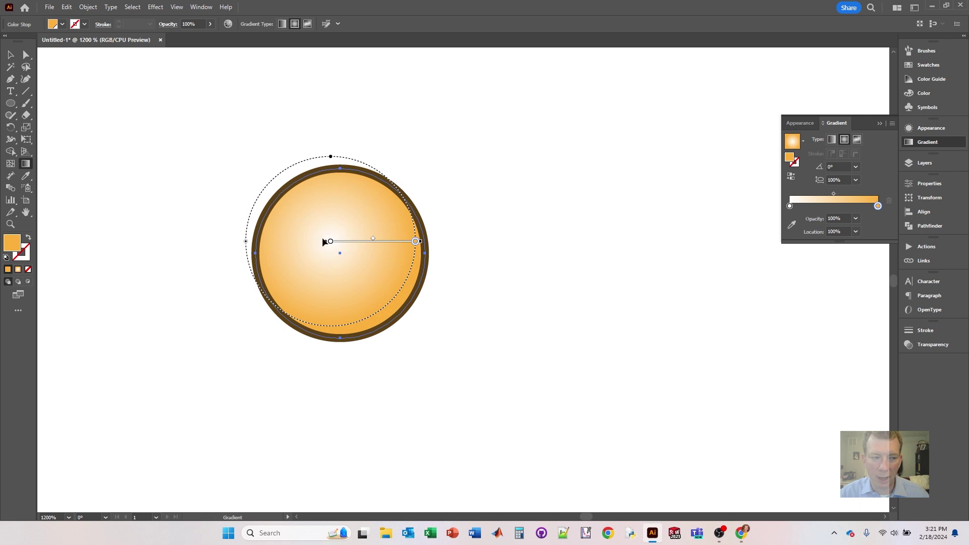
click(11, 55)
click(457, 128)
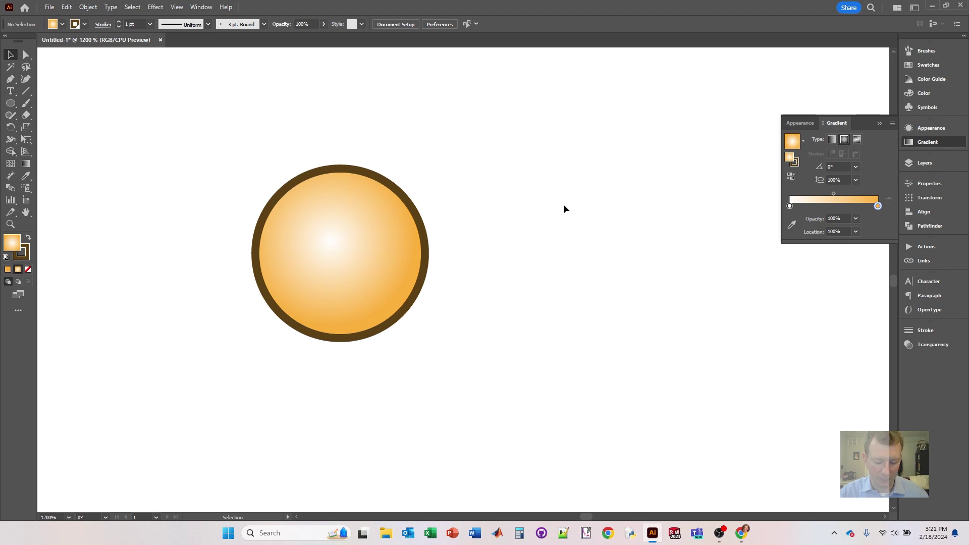
Duplicate the gradient circle into a rising chain of six circles just below the stem.
scroll(564, 202, down, 4)
scroll(577, 190, right, 3)
scroll(535, 213, up, 1)
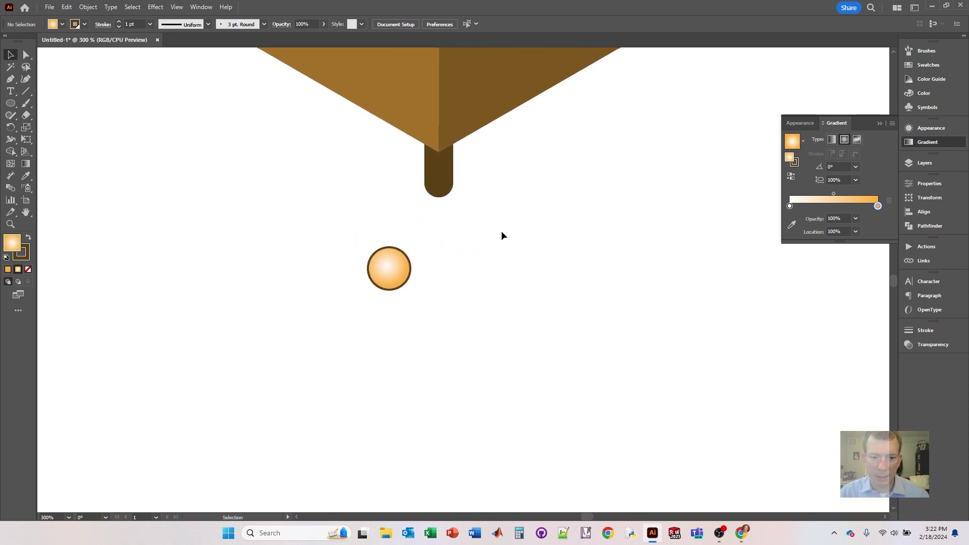
scroll(513, 231, down, 1)
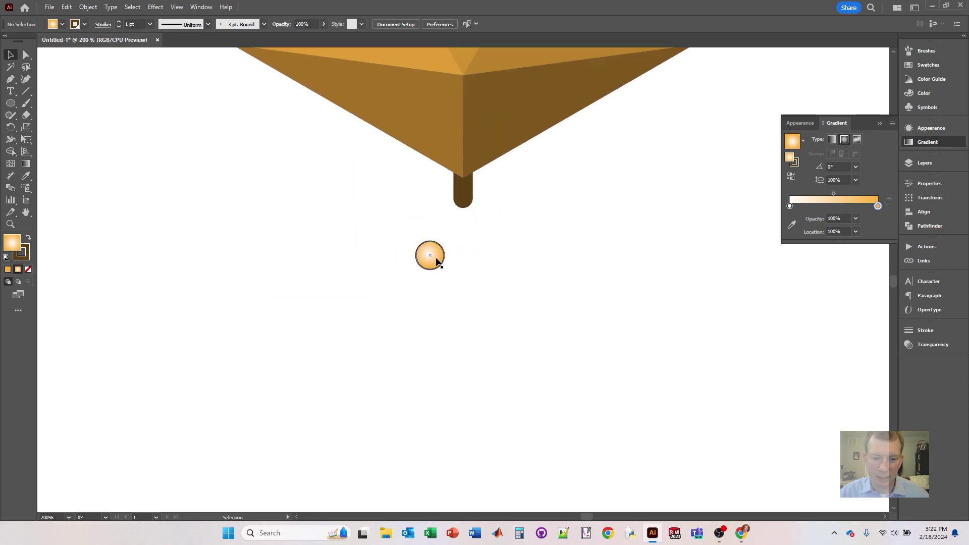
scroll(437, 261, down, 1)
scroll(472, 260, up, 2)
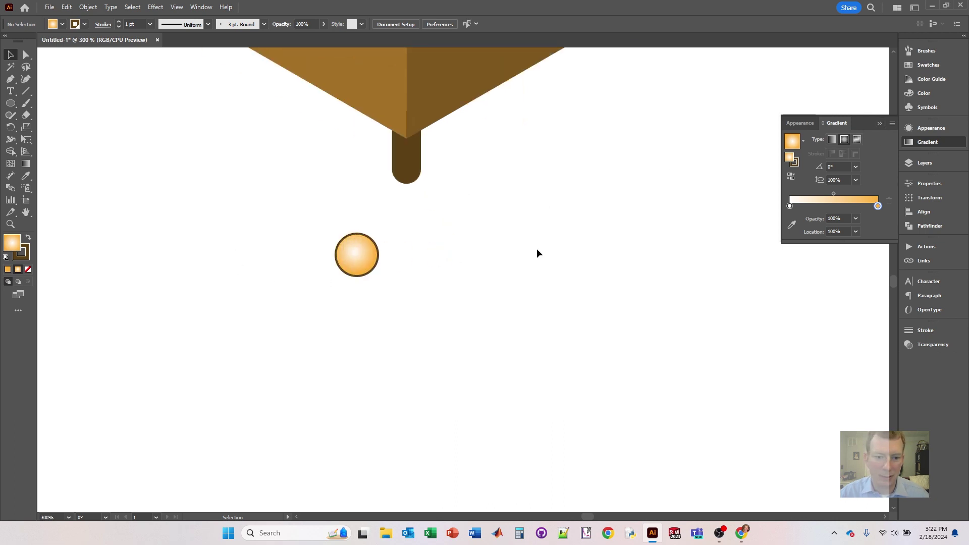
click(879, 124)
click(348, 263)
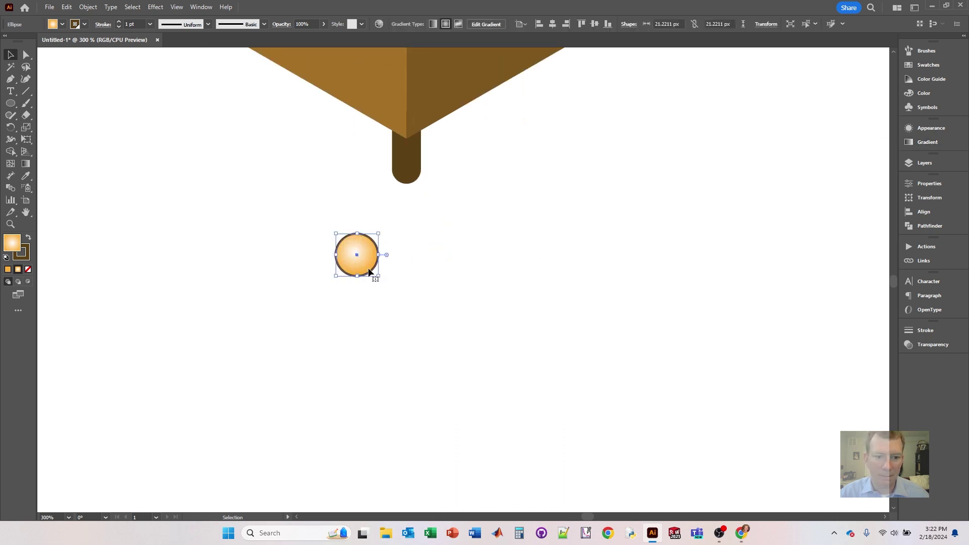
scroll(354, 263, down, 1)
drag(351, 266, 484, 232)
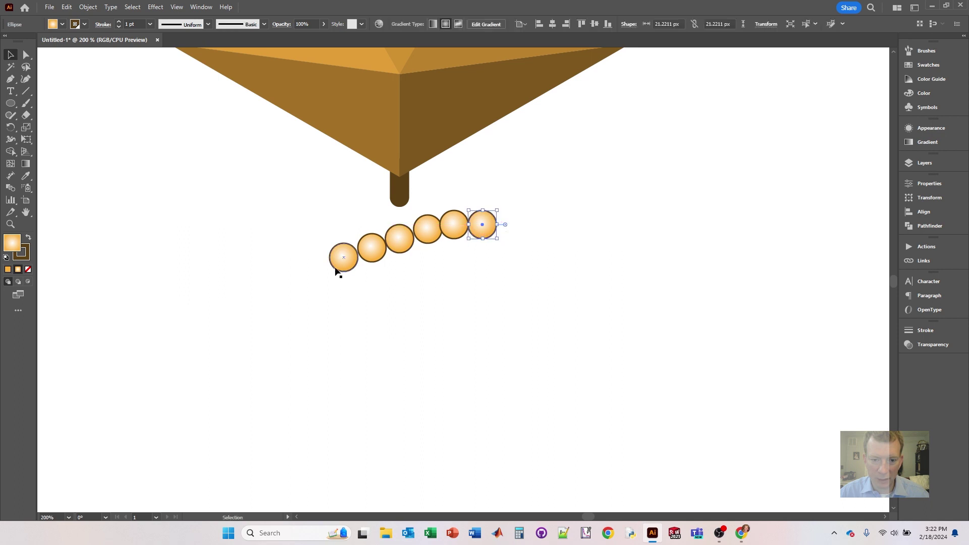
Distribute the six circles evenly in the vertical direction by their centres and deselect them.
drag(275, 216, 560, 282)
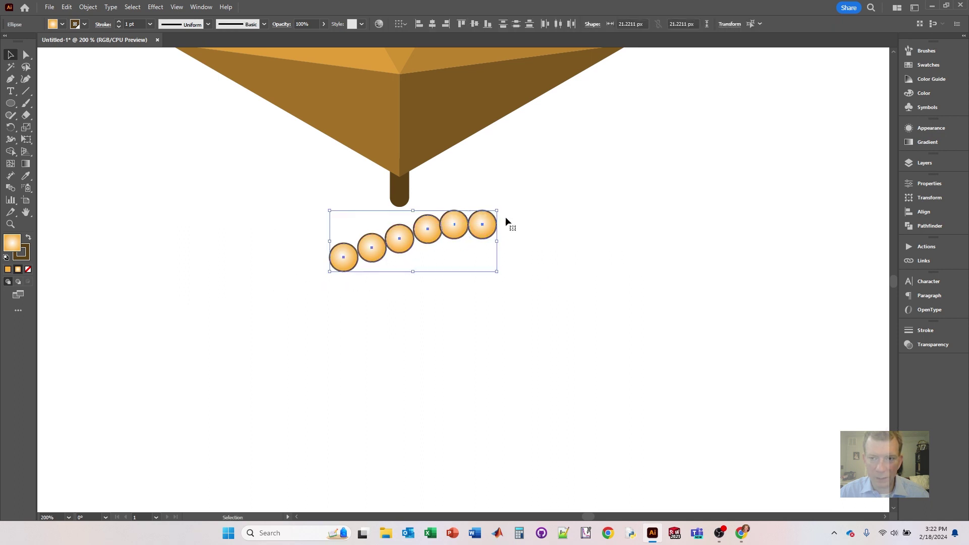
click(516, 23)
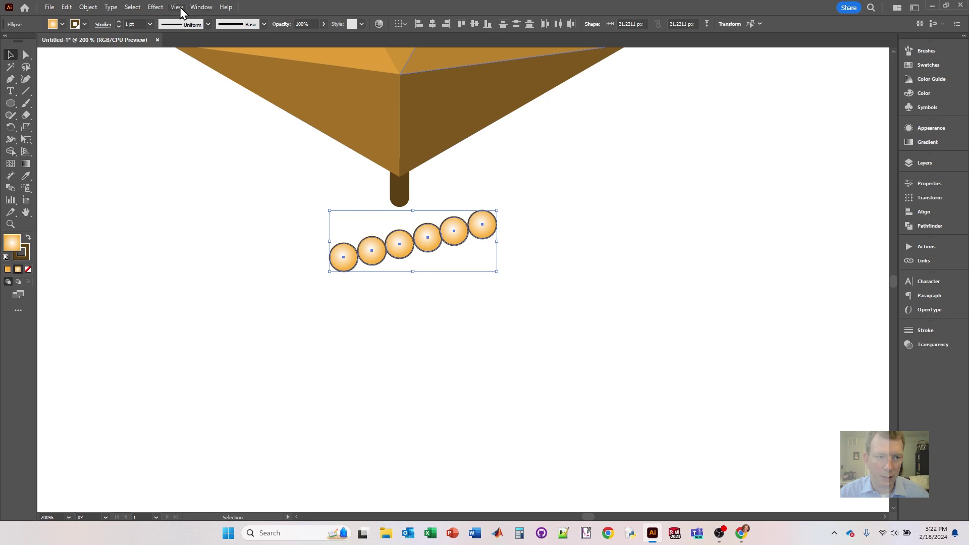
click(196, 9)
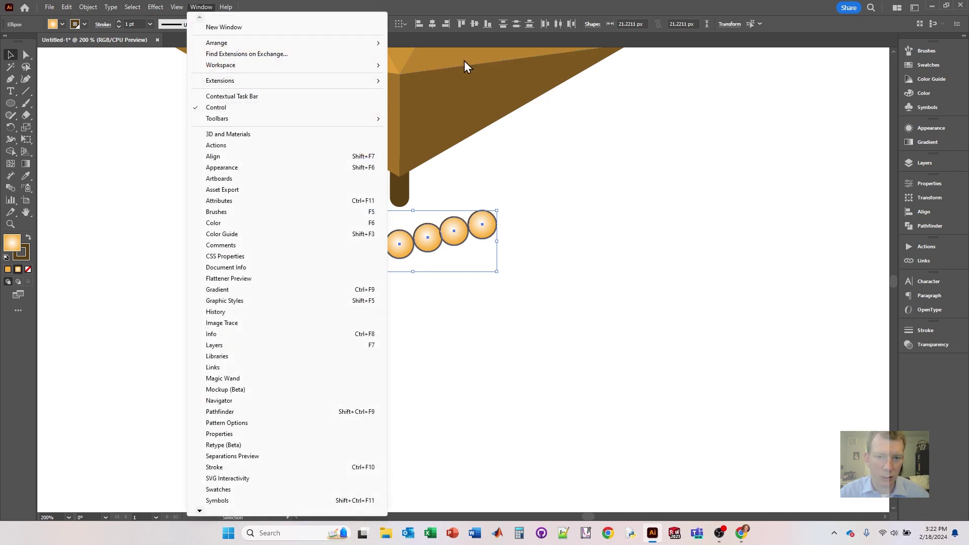
click(485, 1)
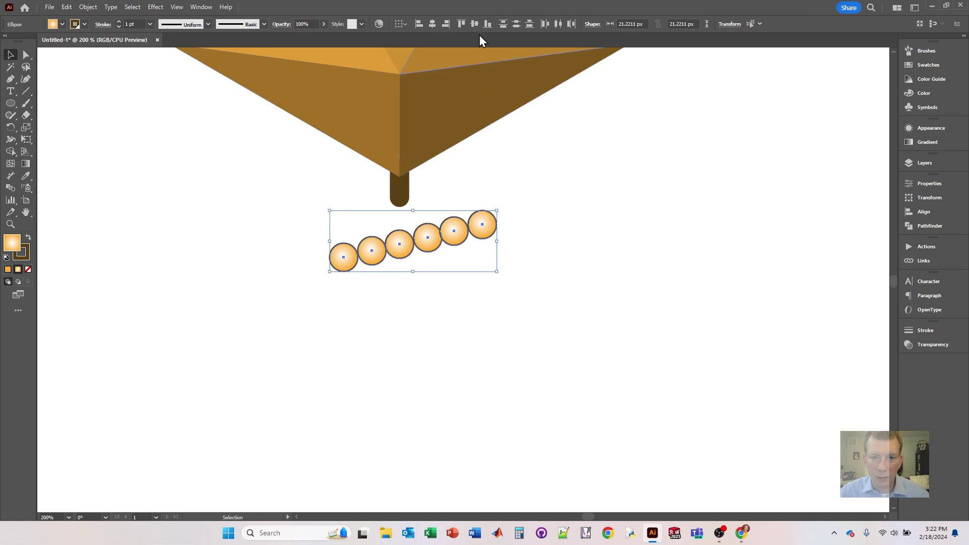
click(468, 312)
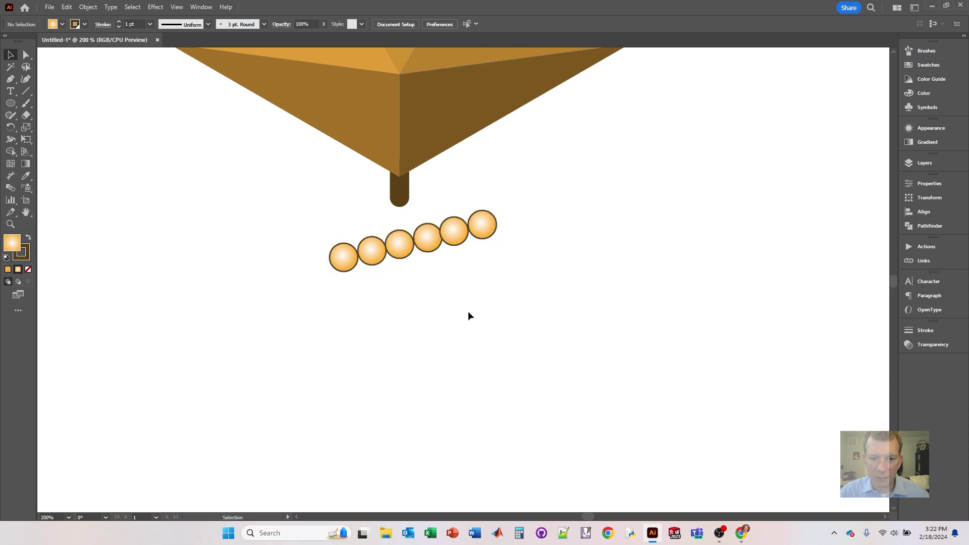
Raise the two rightmost circles, then move all six circles down clear of the stem without moving the stem.
drag(486, 228, 486, 197)
drag(456, 232, 456, 219)
click(451, 263)
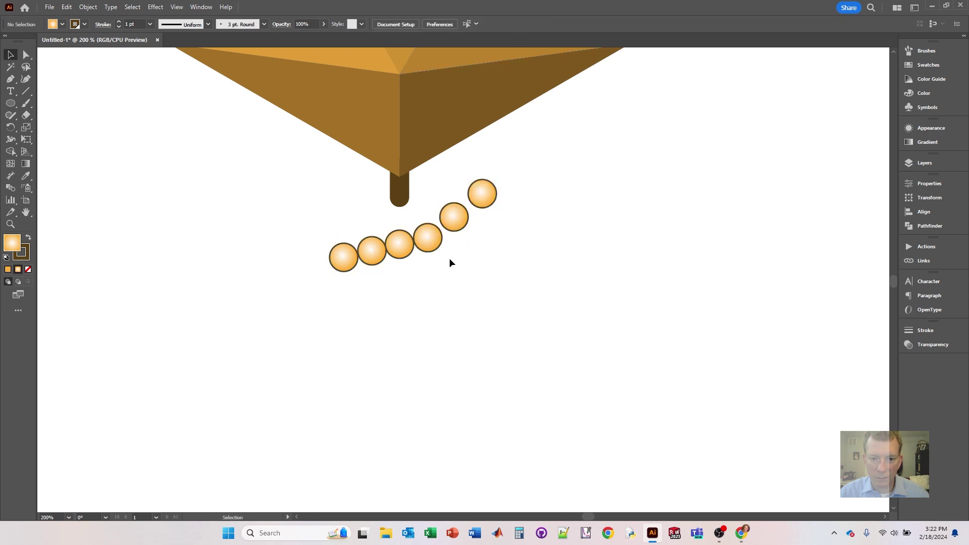
drag(291, 188, 577, 309)
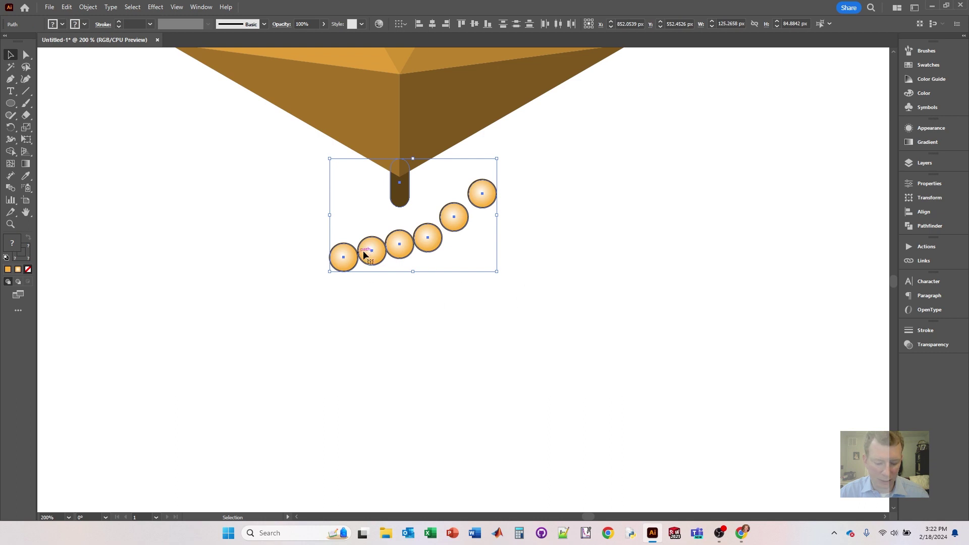
shift+click(399, 202)
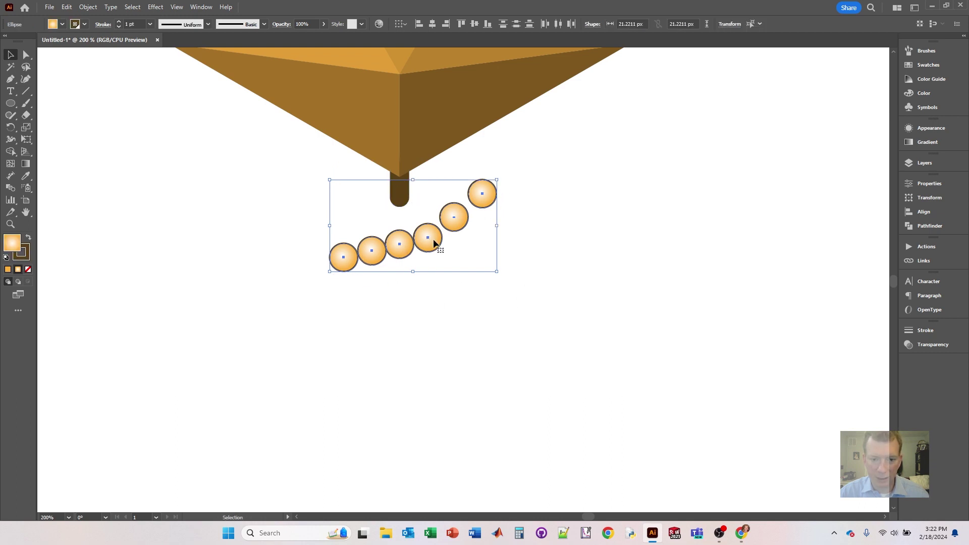
drag(434, 243, 430, 282)
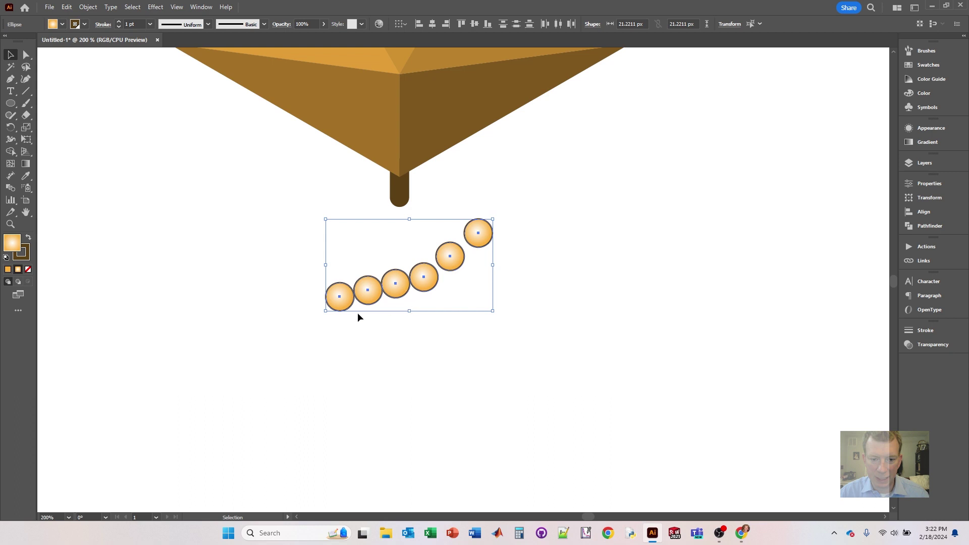
Lower the rightmost circle until it touches its neighbour, and select all six circles.
click(511, 247)
drag(490, 242, 489, 255)
drag(293, 253, 554, 340)
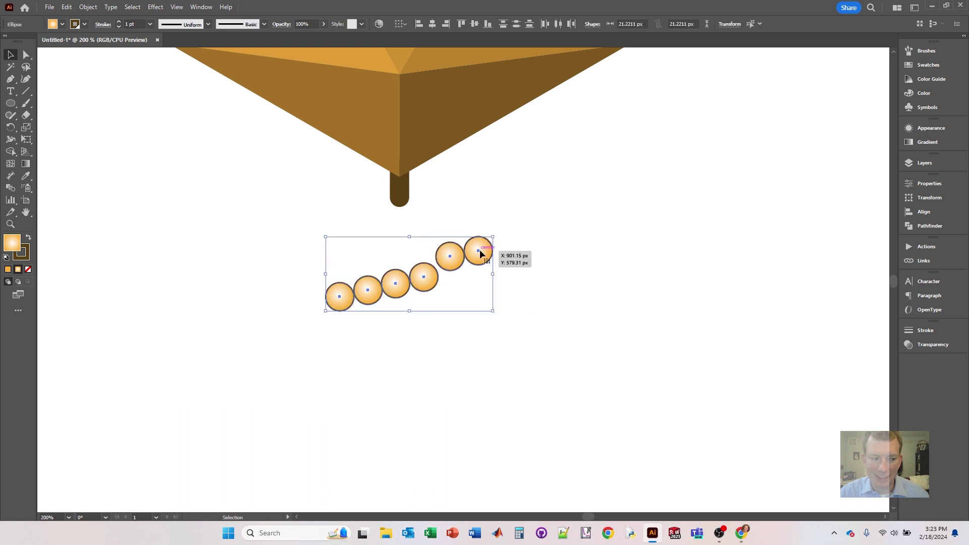
Distribute the six circles evenly by their centres, both vertically and horizontally, and deselect them.
click(515, 25)
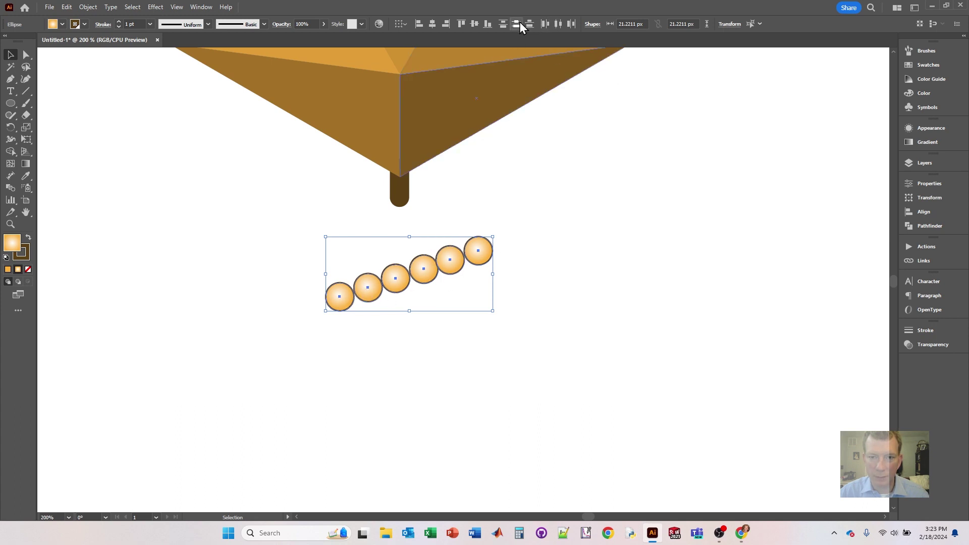
click(558, 24)
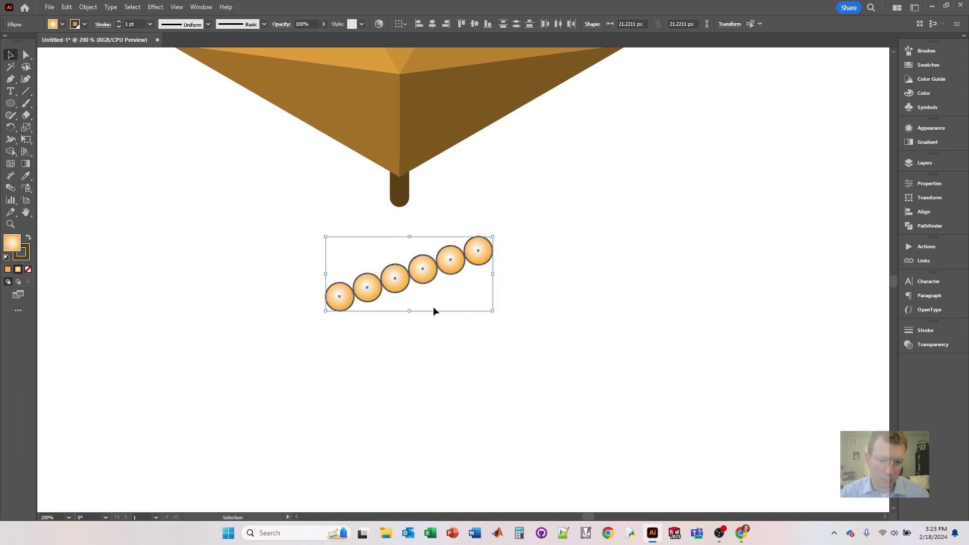
click(444, 336)
Lower the two rightmost circles slightly to flatten the slope, and redistribute all six circles vertically by their centres.
drag(479, 251, 453, 273)
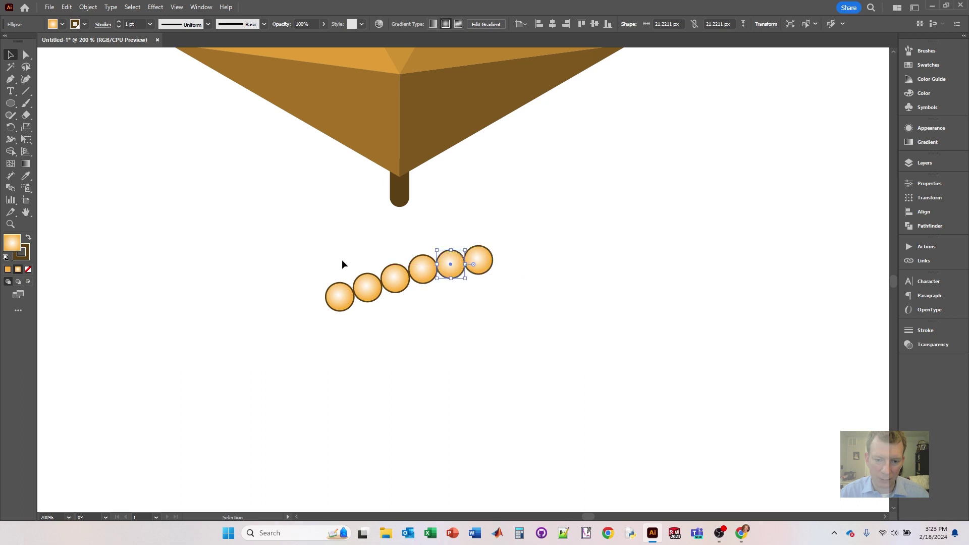
drag(288, 246, 496, 301)
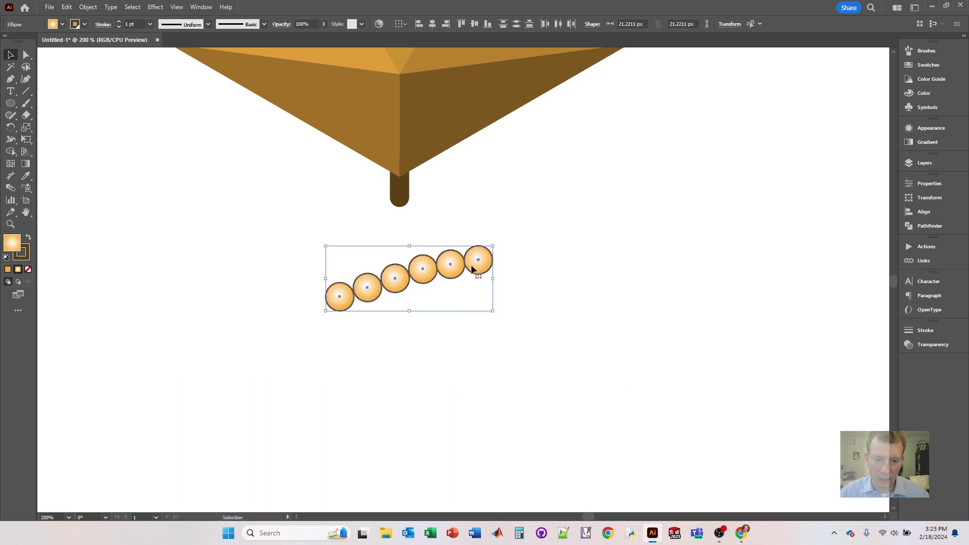
click(520, 23)
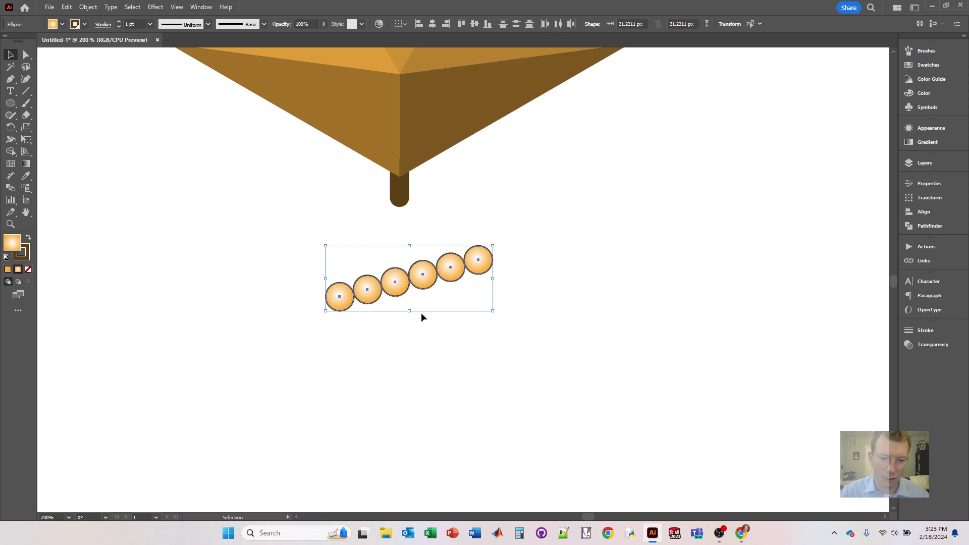
Move the circle chain up beneath the stem and scale it down until each circle is about 15 px wide.
drag(428, 282, 416, 232)
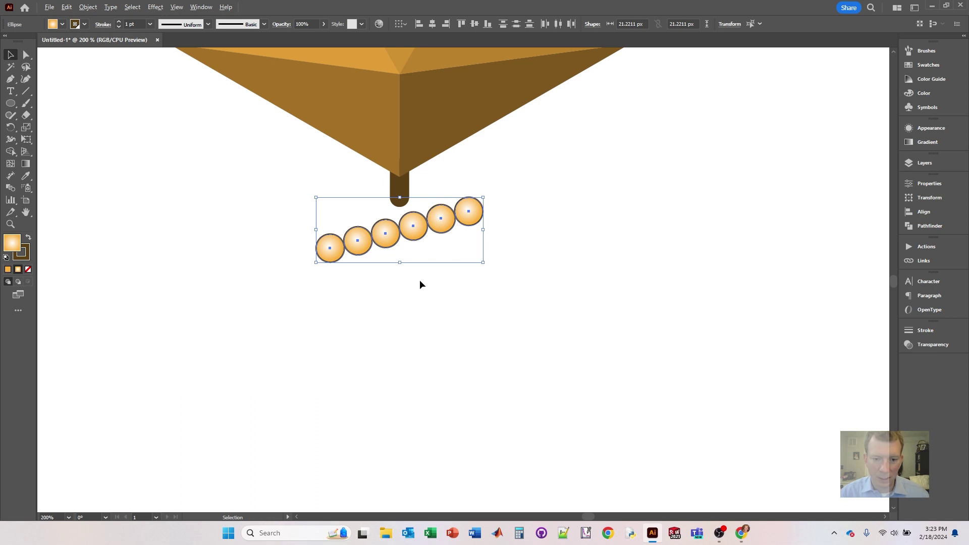
scroll(419, 284, down, 3)
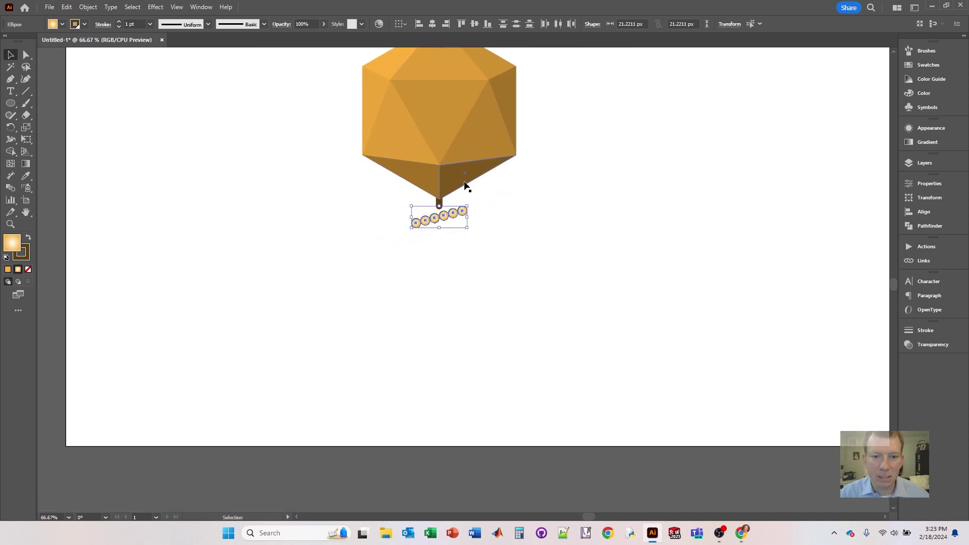
drag(466, 207, 443, 222)
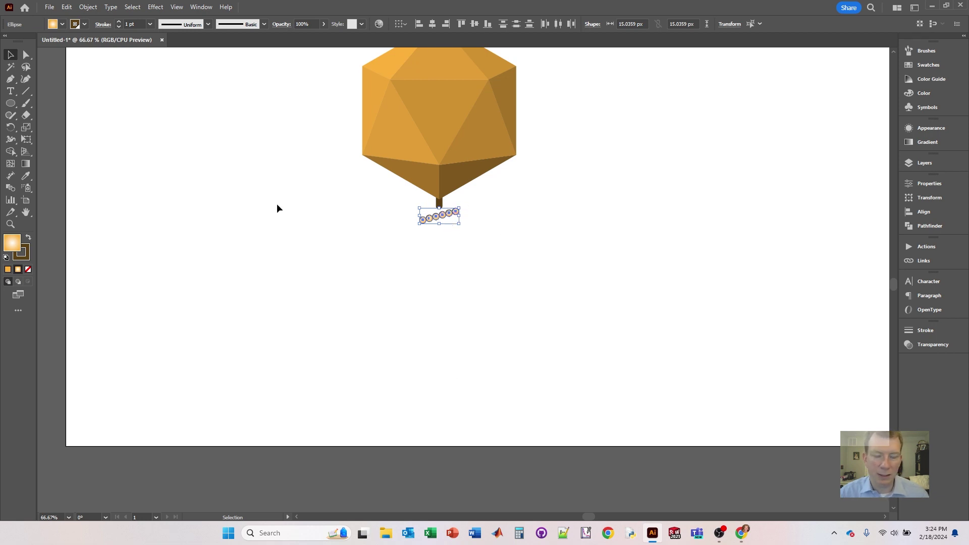
Turn the circle chain into a grid repeat and resize it to a single column about 95 px wide and 327 px tall.
click(87, 7)
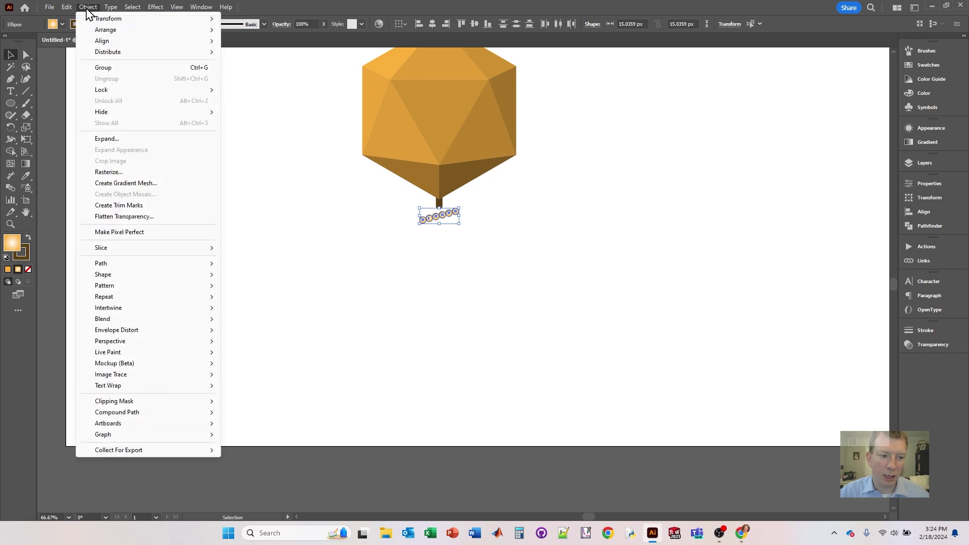
mouse_move(116, 299)
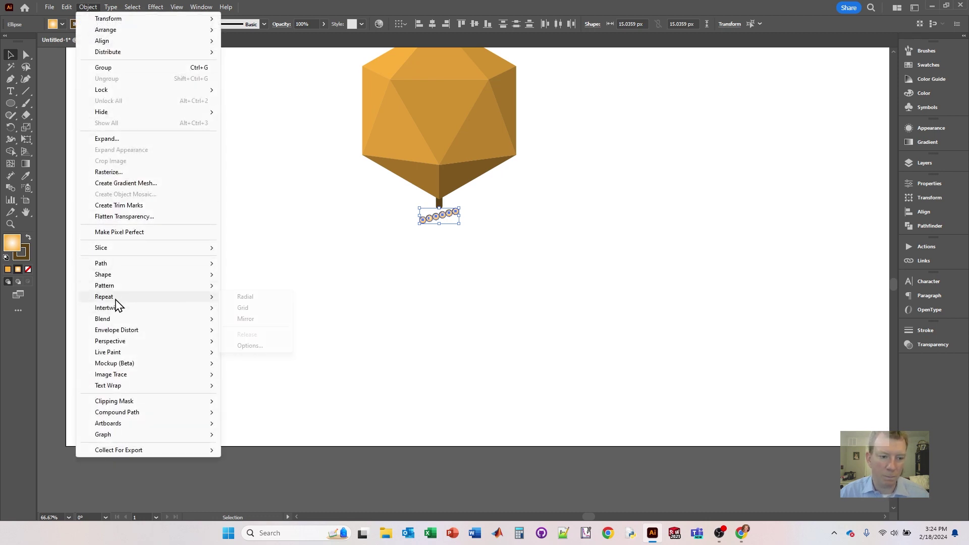
click(243, 308)
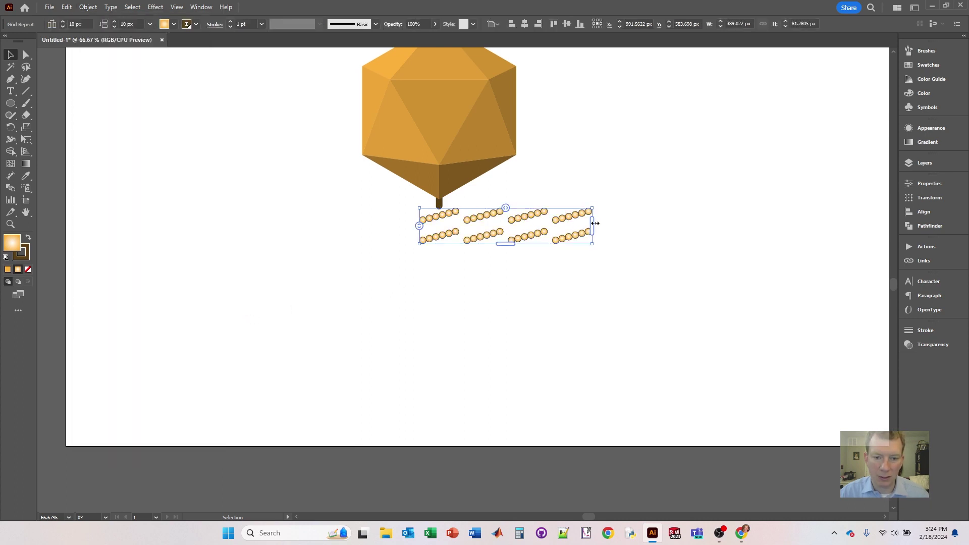
alt+scroll(589, 182, up, 1)
drag(533, 185, 581, 107)
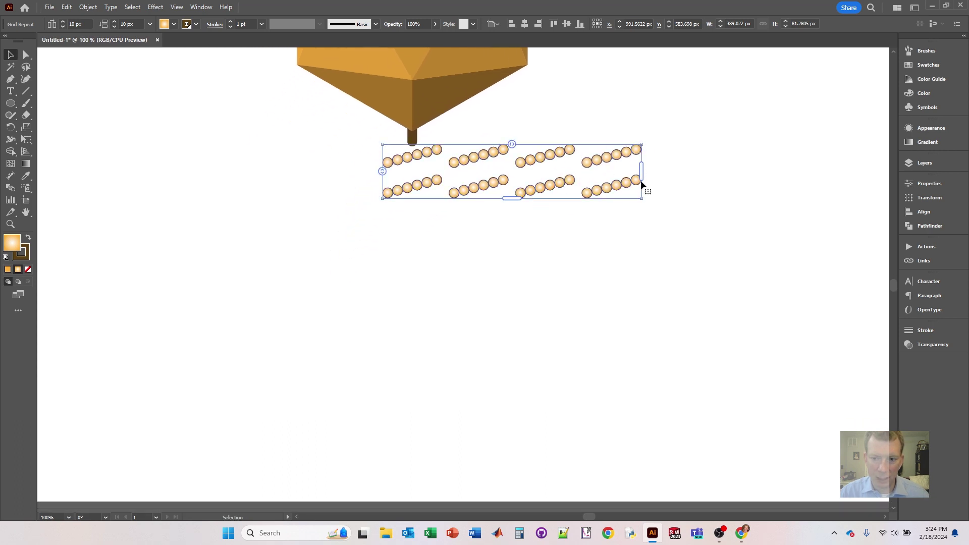
drag(642, 177, 448, 170)
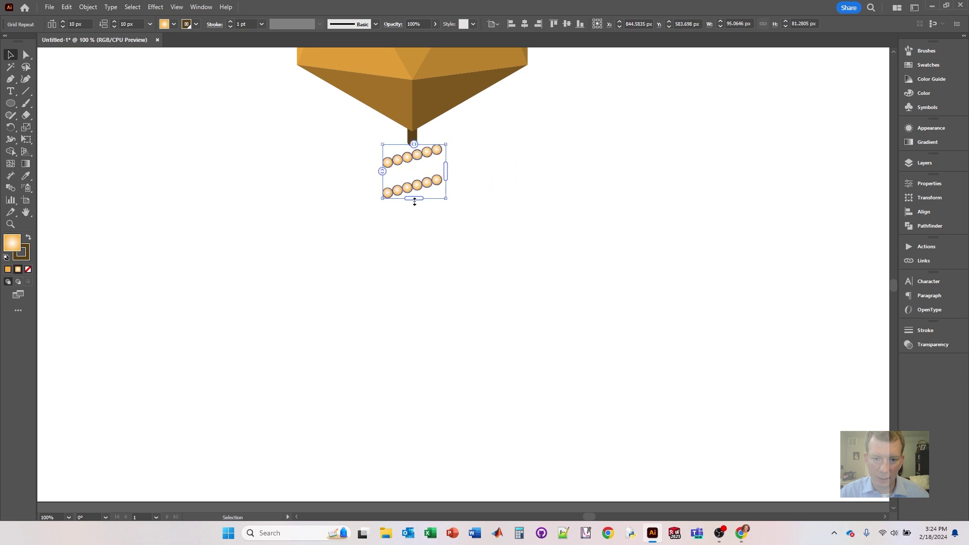
drag(415, 198, 413, 362)
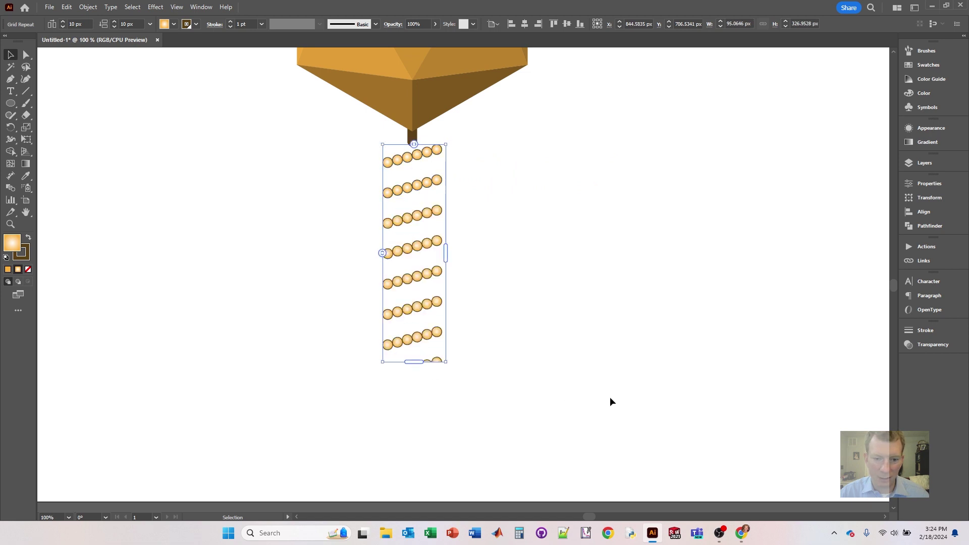
Tighten the grid repeat's vertical spacing to about -20.5 px, trim its height to about 325 px and deselect it.
mouse_move(383, 256)
mouse_down()
mouse_move(382, 236)
mouse_move(384, 254)
mouse_up()
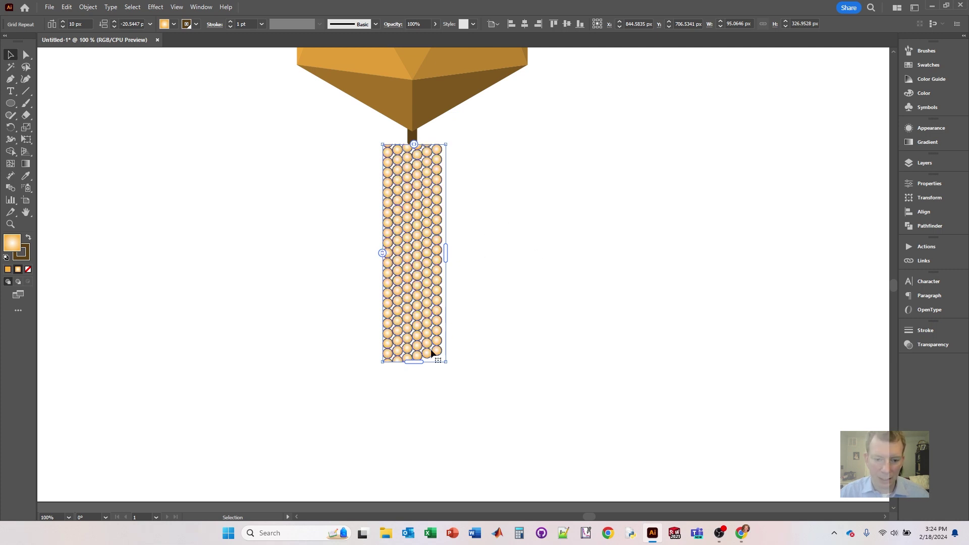
drag(414, 362, 416, 360)
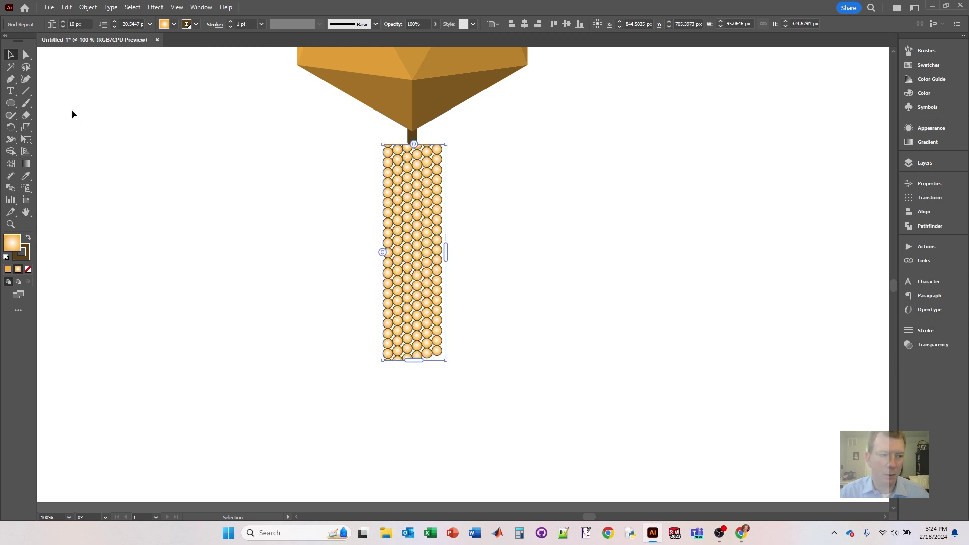
click(220, 195)
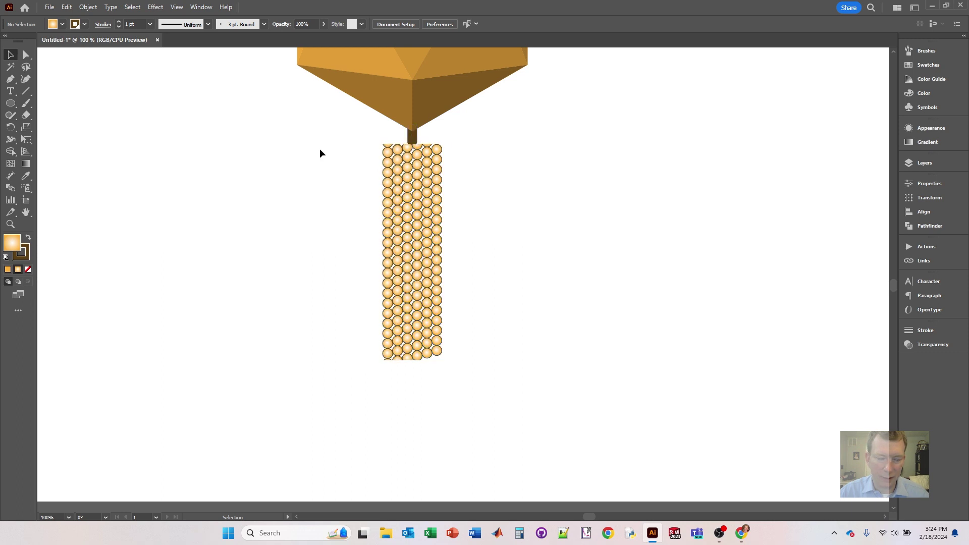
Draw a rounded rectangle about 102 px wide and 15 px high as a collar across the top of the tail.
click(14, 103)
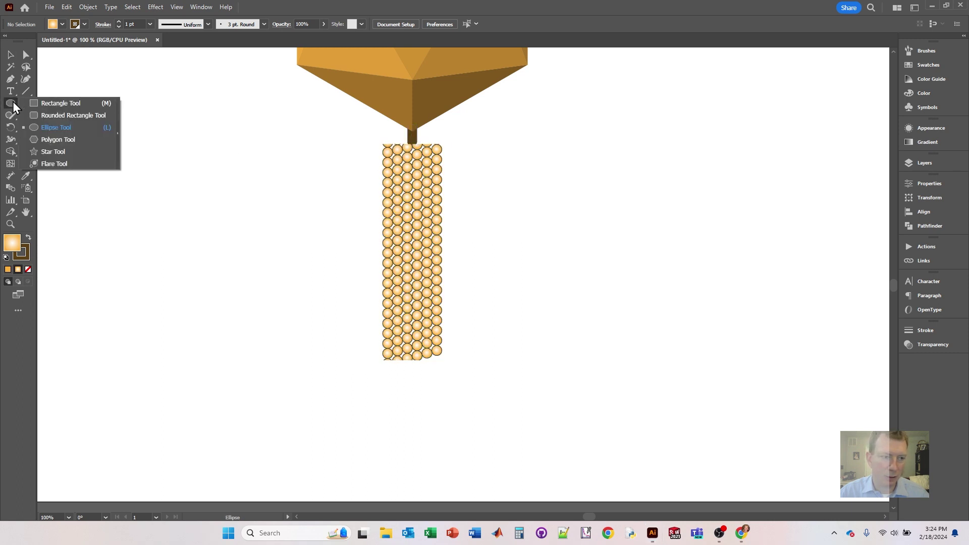
click(66, 116)
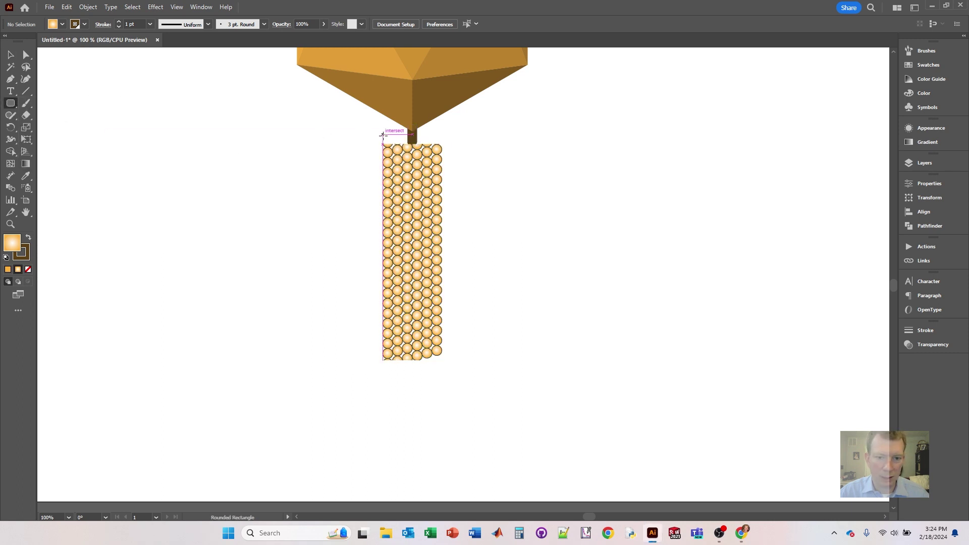
drag(381, 134, 445, 143)
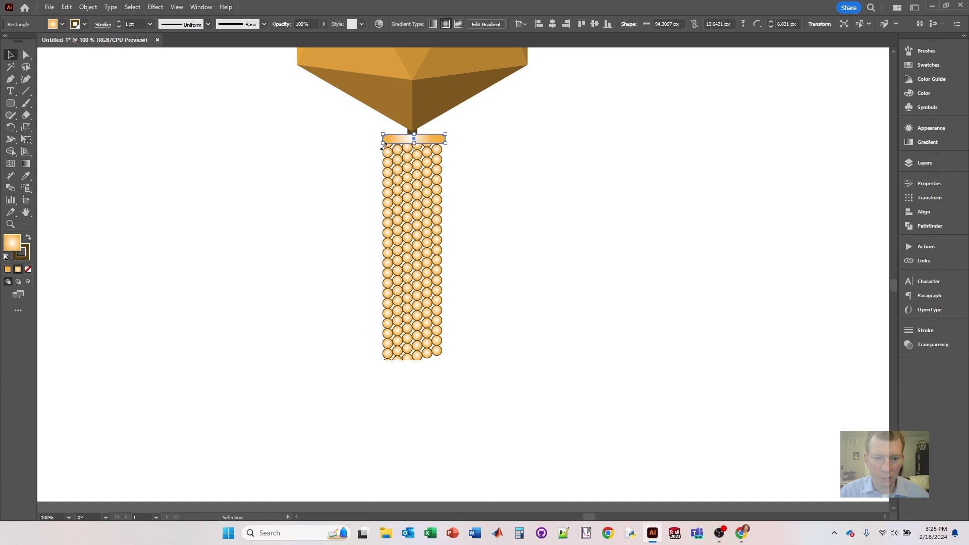
drag(383, 144, 378, 146)
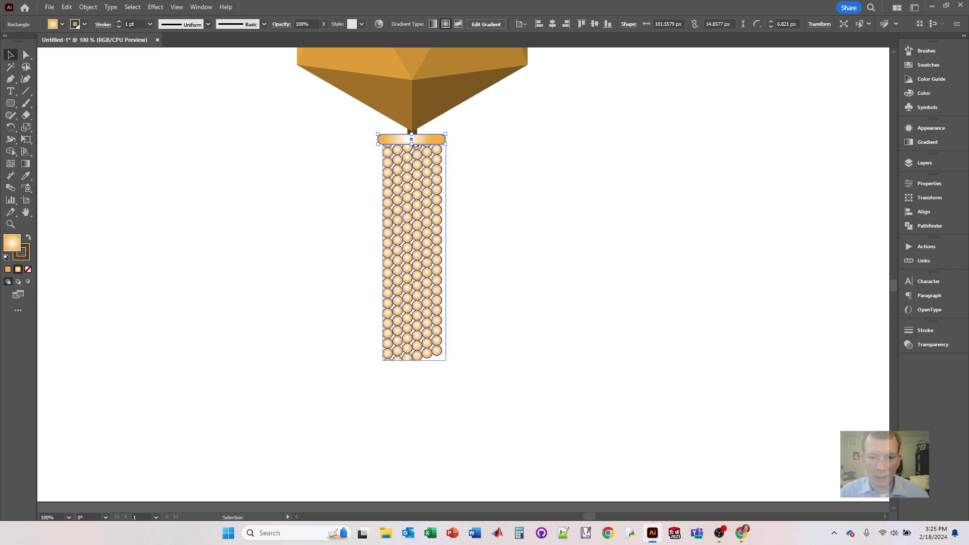
Give the collar a linear gradient fill and a 2 pt stroke, and deselect it.
click(928, 142)
click(832, 140)
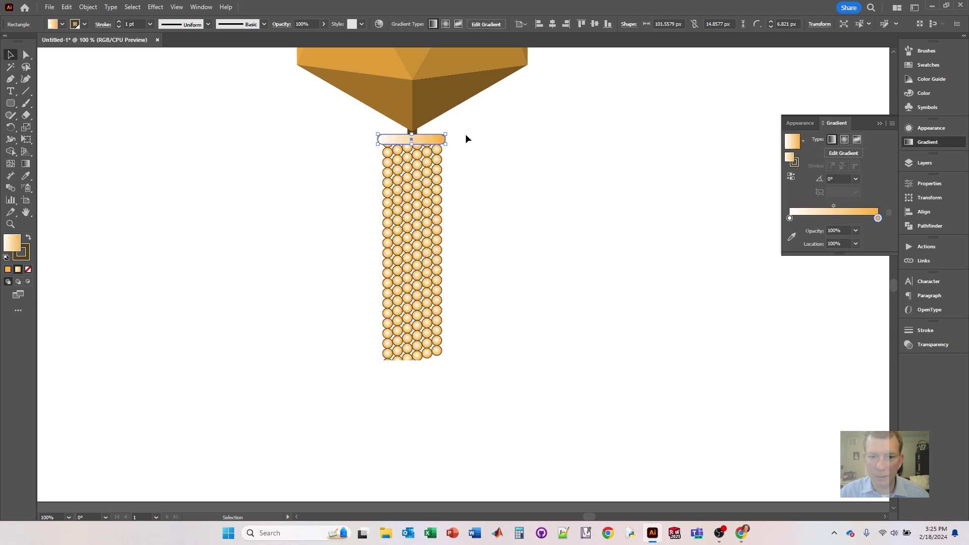
click(119, 23)
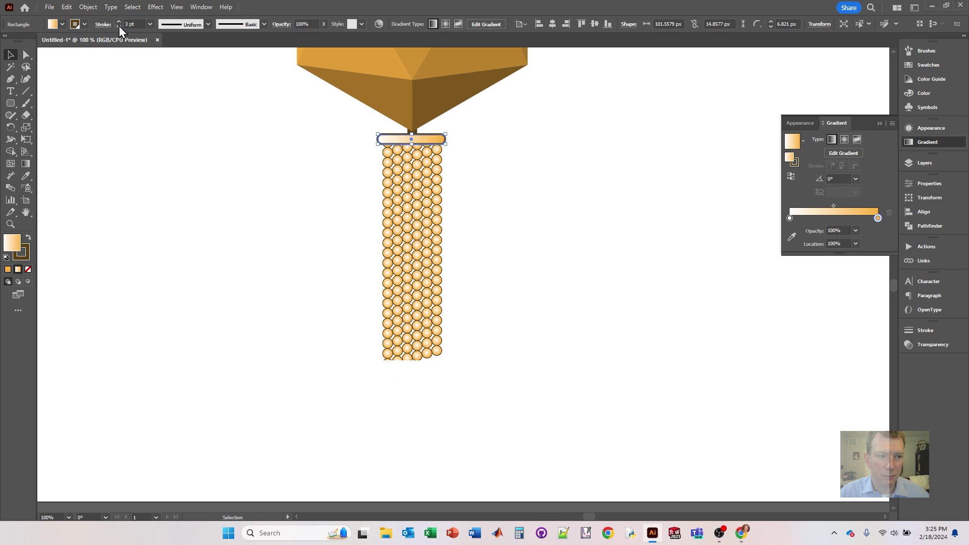
click(119, 26)
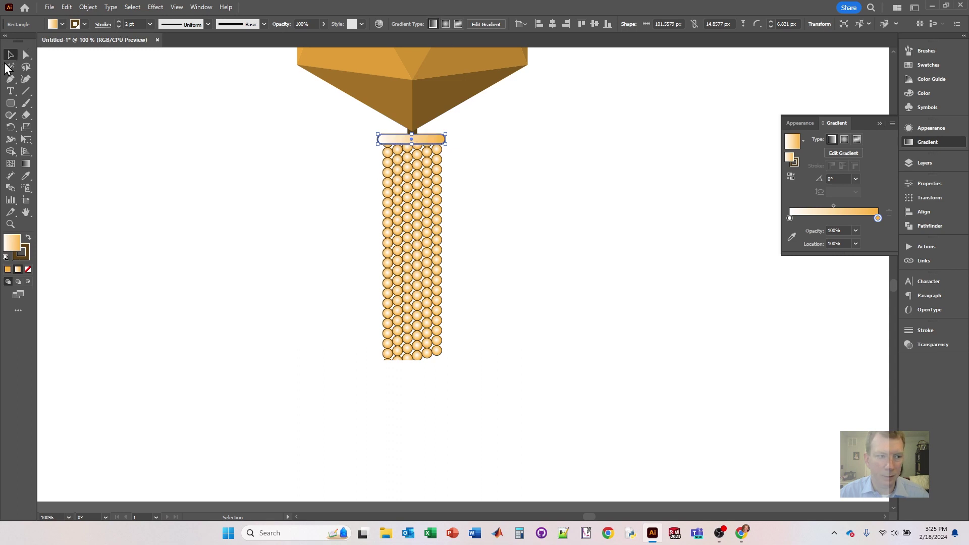
click(154, 128)
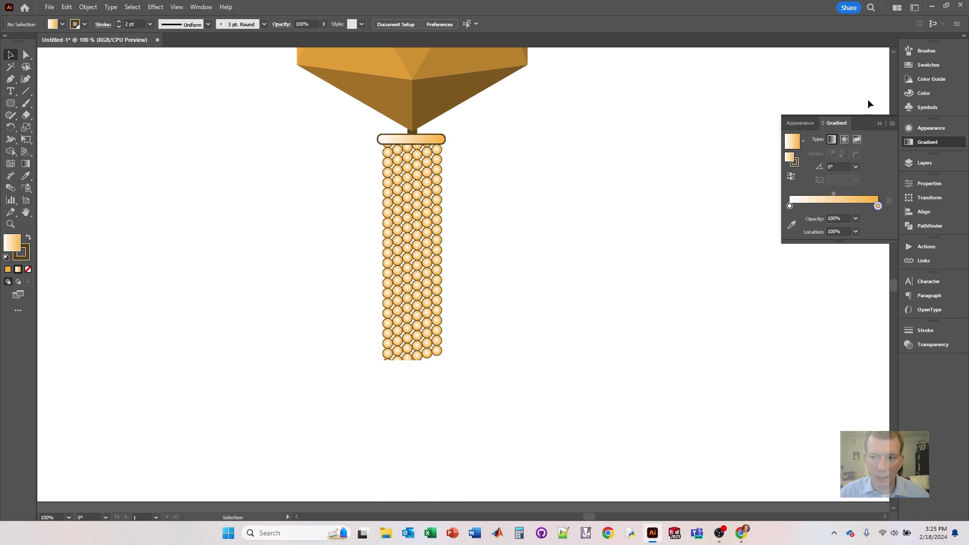
click(880, 124)
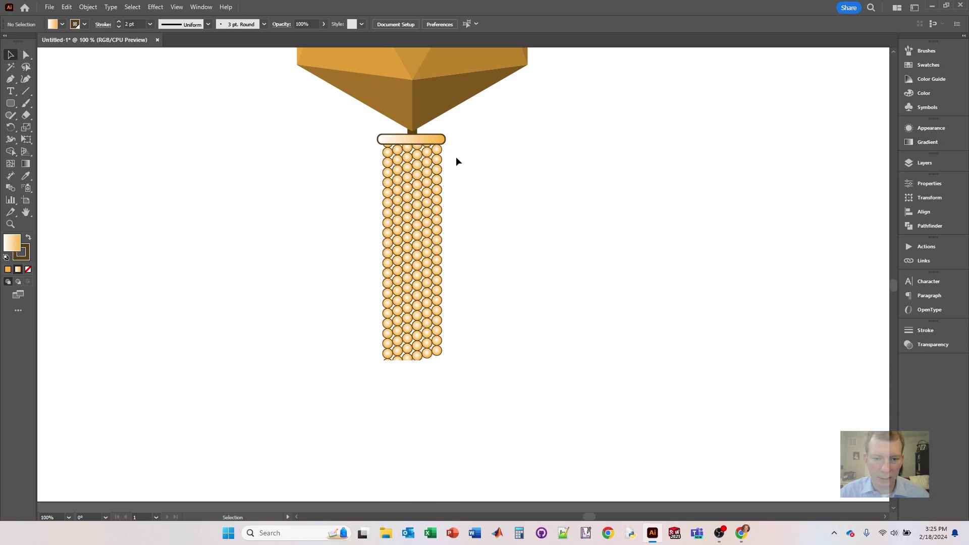
Recolour the collar's linear gradient to run from orange at its left end to brown at its right end.
drag(470, 409, 340, 326)
click(441, 142)
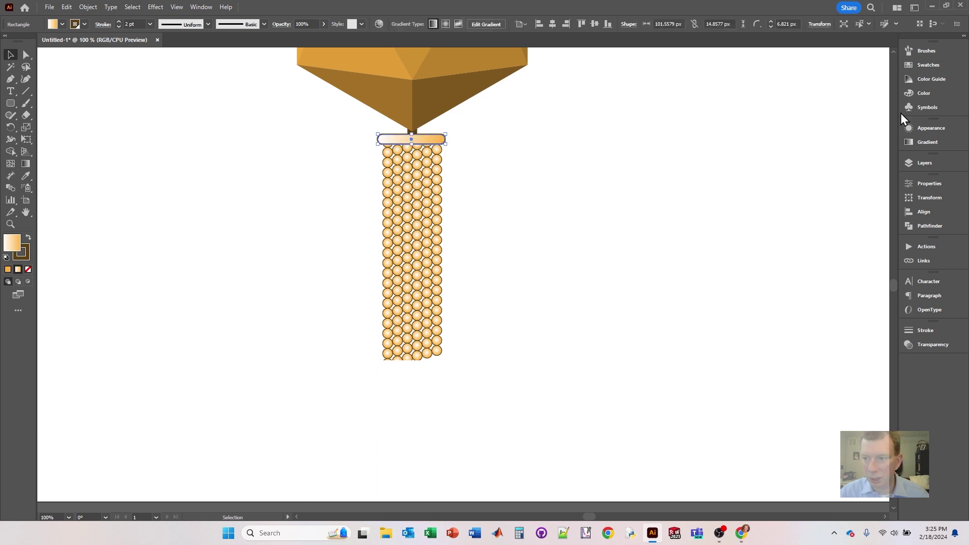
click(922, 140)
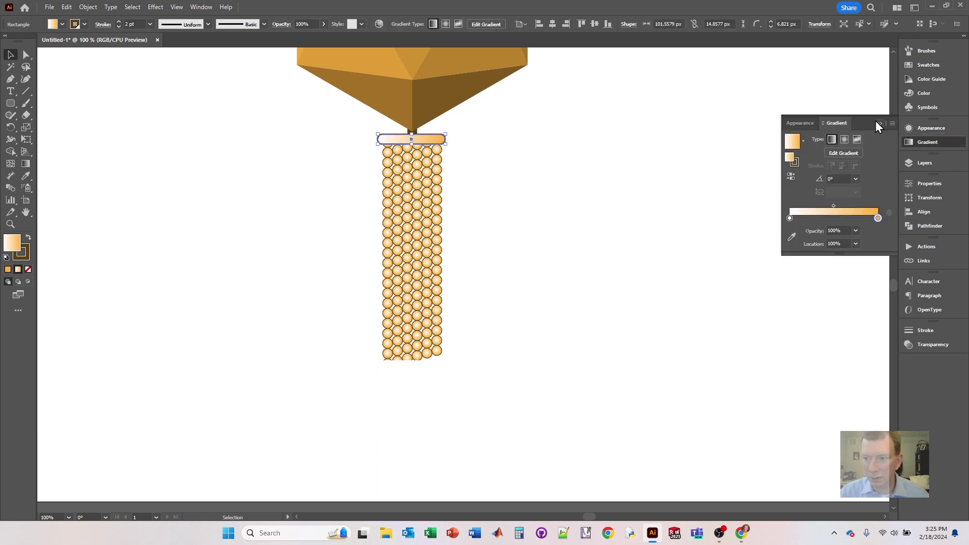
double_click(878, 218)
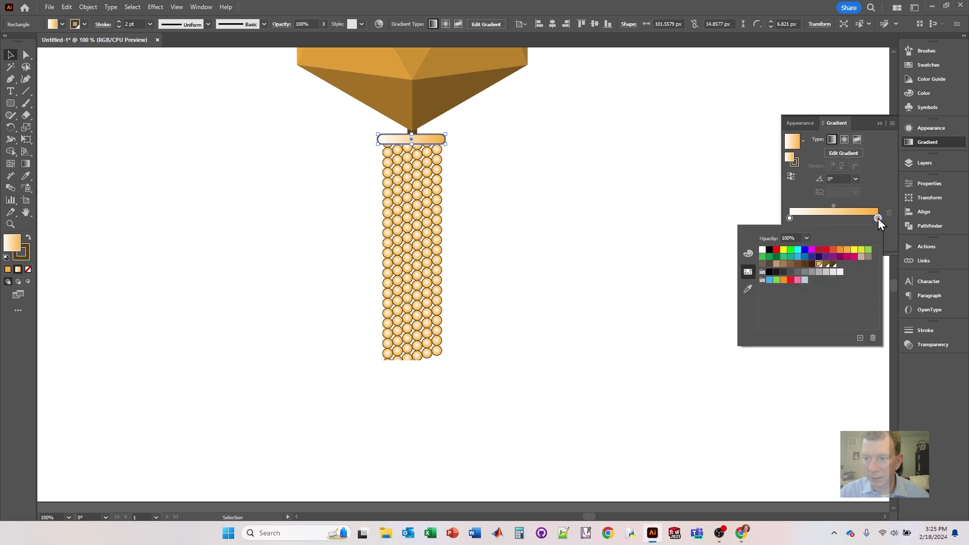
click(827, 265)
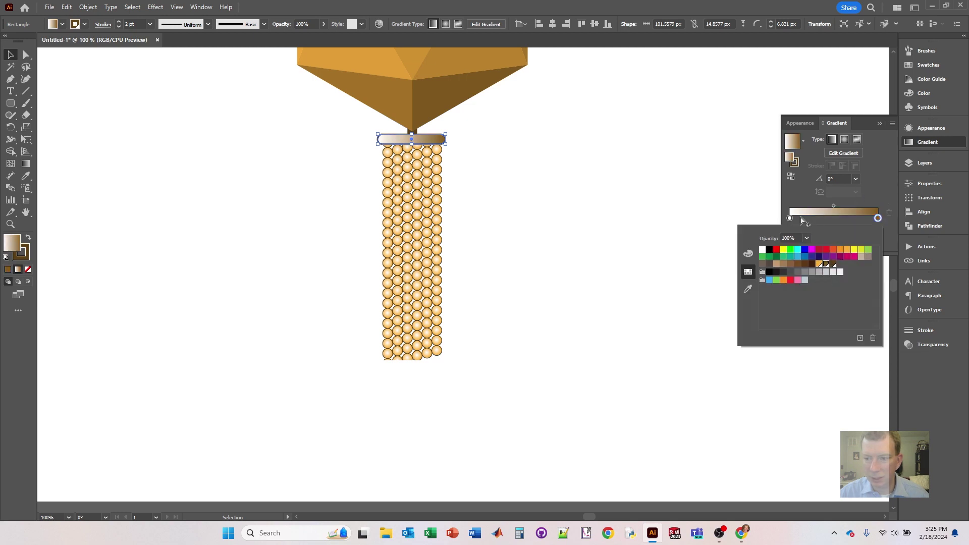
double_click(791, 219)
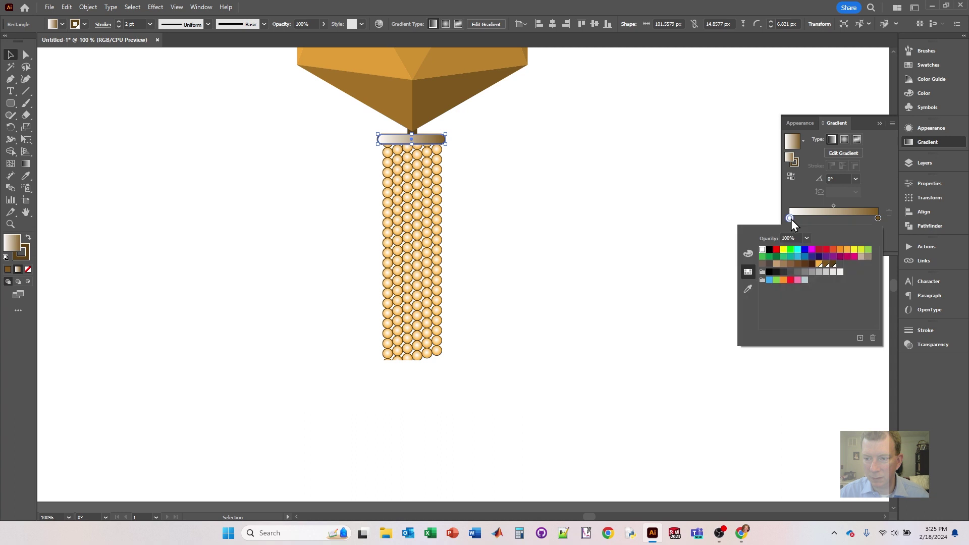
click(819, 264)
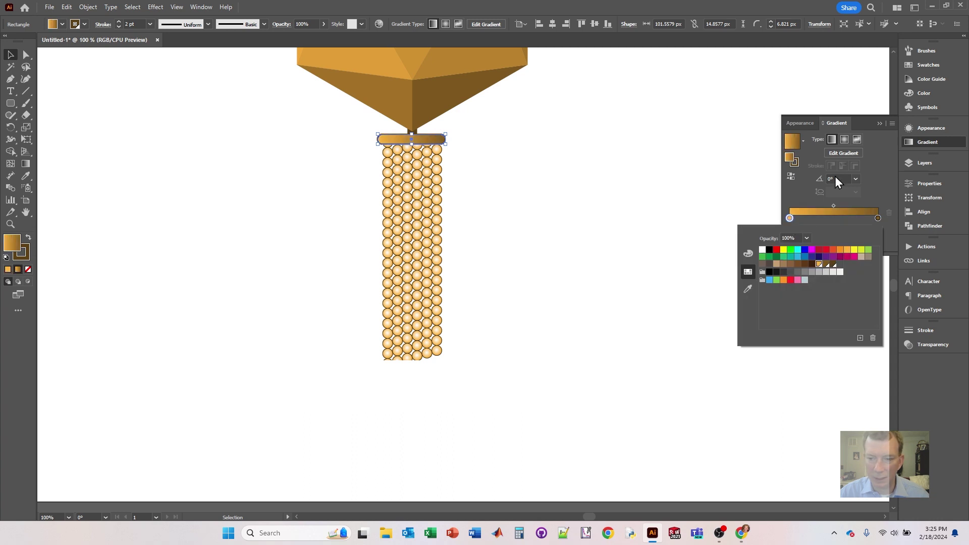
click(880, 124)
click(880, 124)
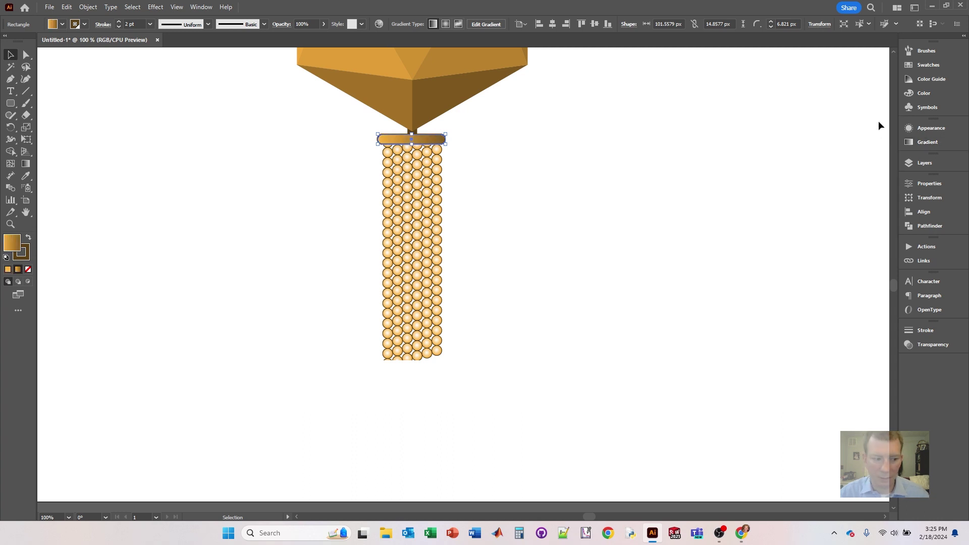
double_click(10, 55)
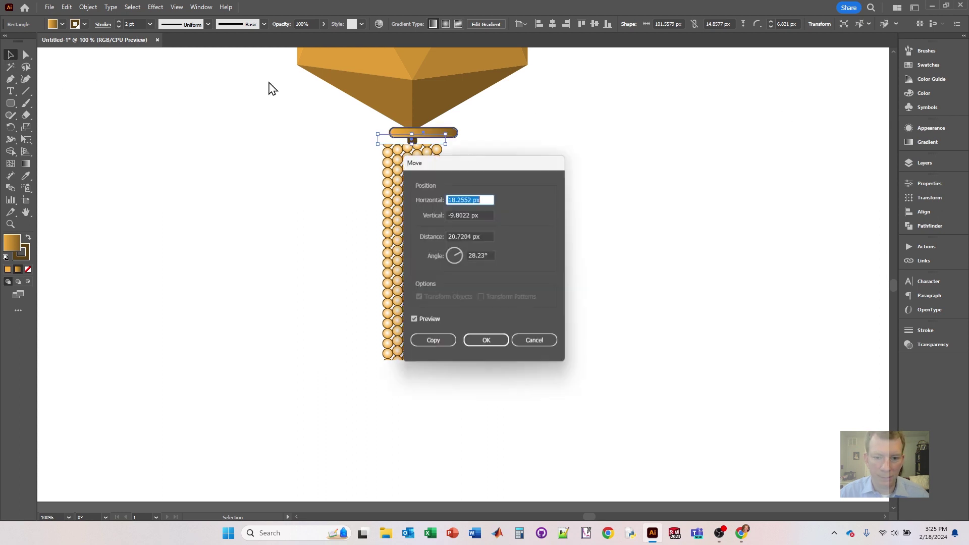
click(533, 343)
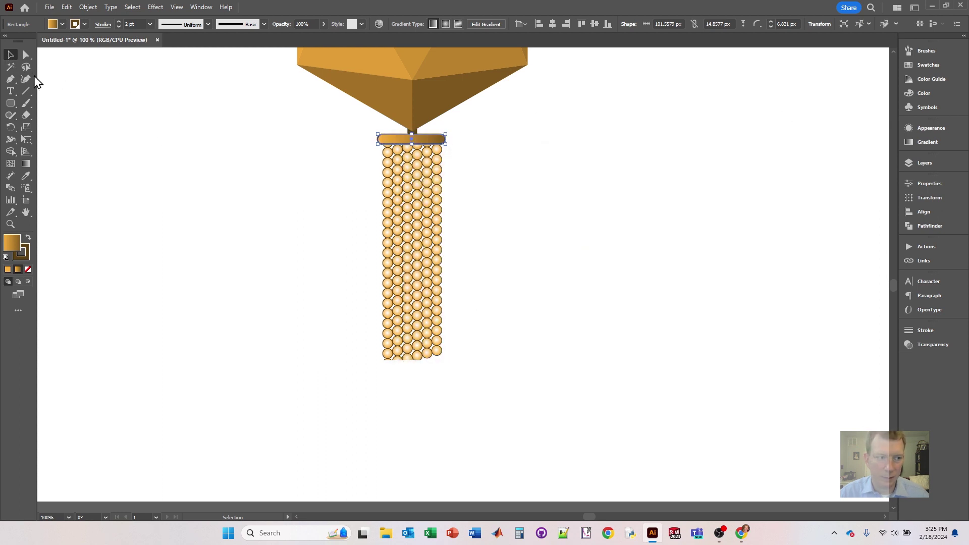
Duplicate the gradient collar straight down to the lower end of the tail and deselect it.
click(565, 158)
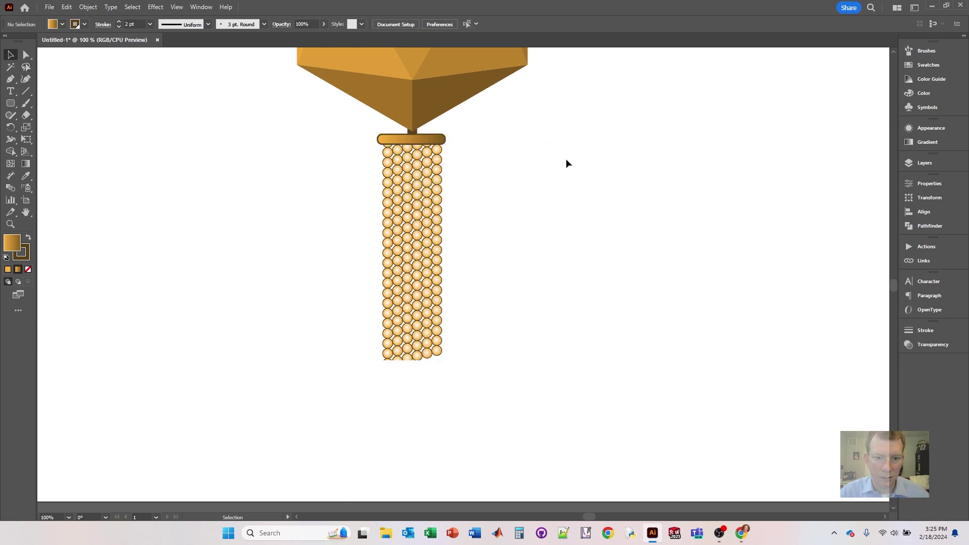
click(401, 143)
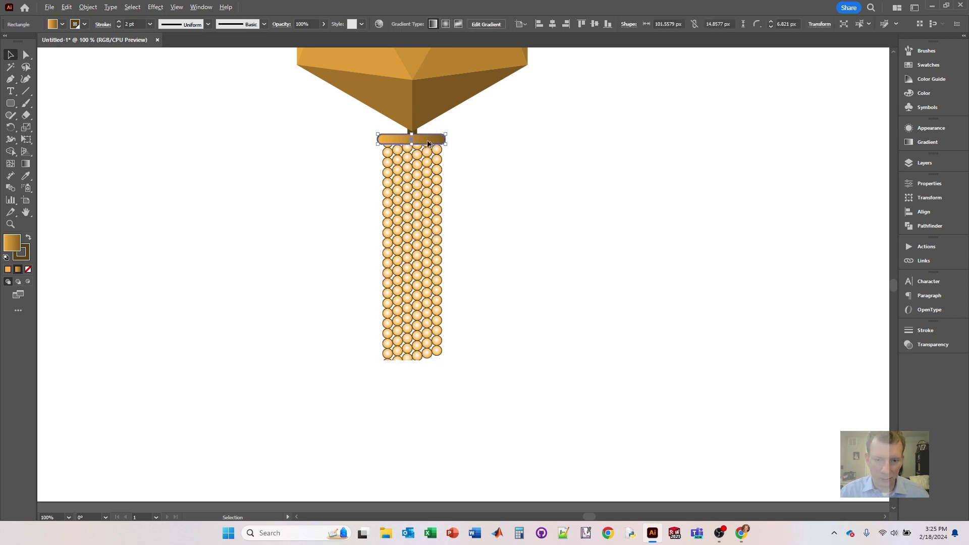
drag(428, 144, 428, 365)
click(606, 279)
scroll(578, 244, down, 2)
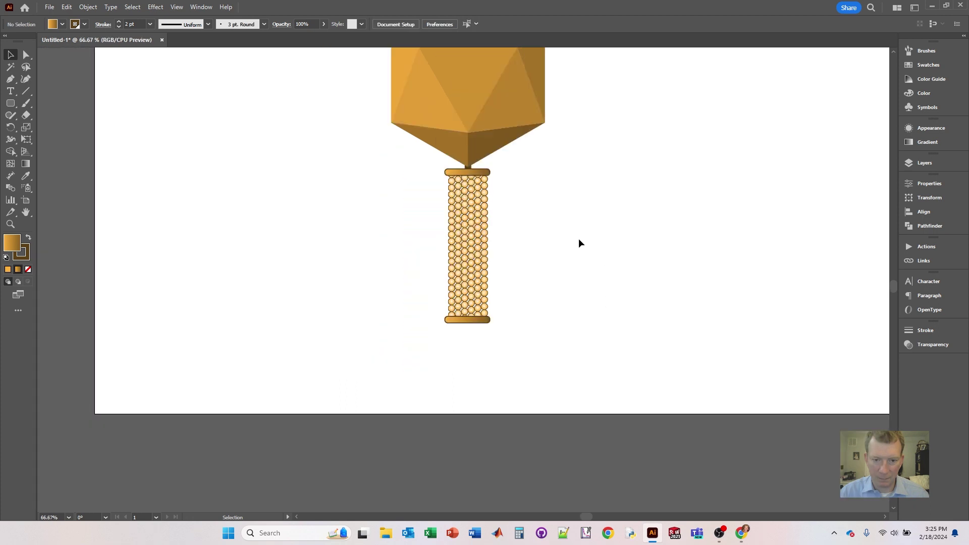
scroll(579, 244, up, 2)
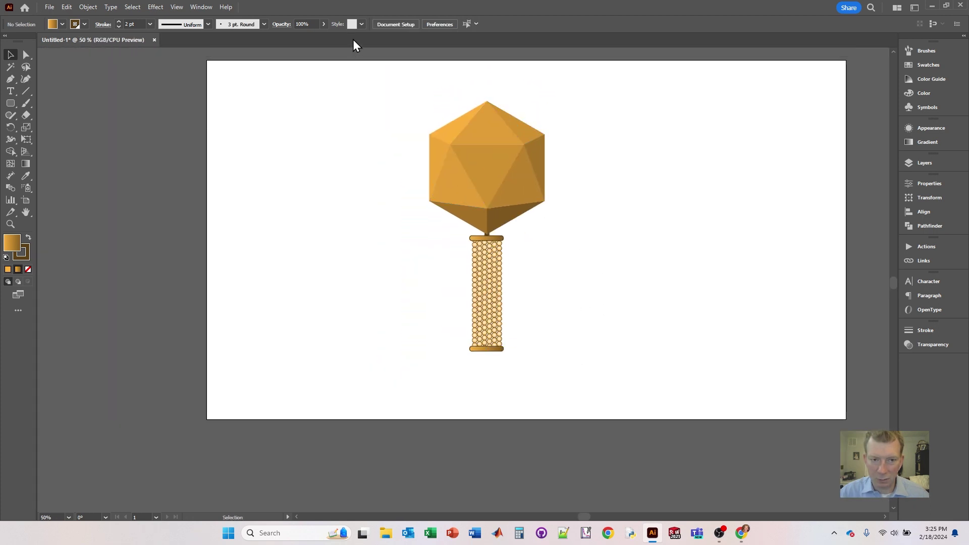
Group all the polygon faces of the icosahedral head.
drag(520, 168, 589, 221)
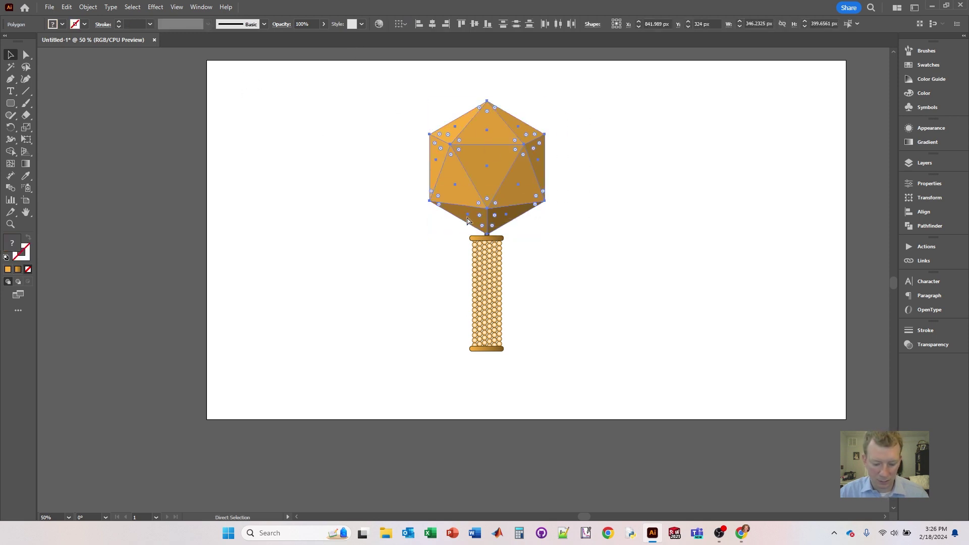
drag(395, 107, 581, 211)
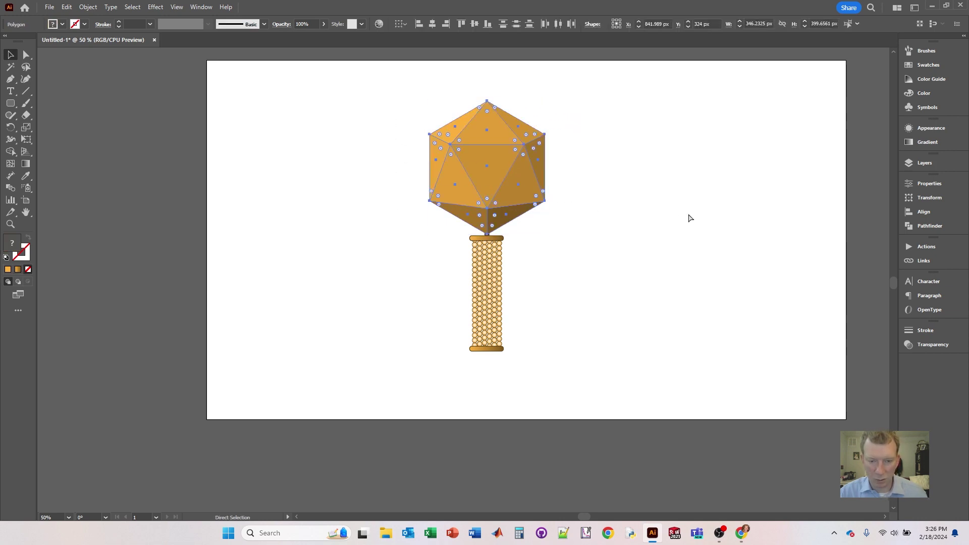
key(ctrl+g)
Centre the neck, both collars and the circle tail horizontally on one another and deselect them.
drag(535, 402, 447, 238)
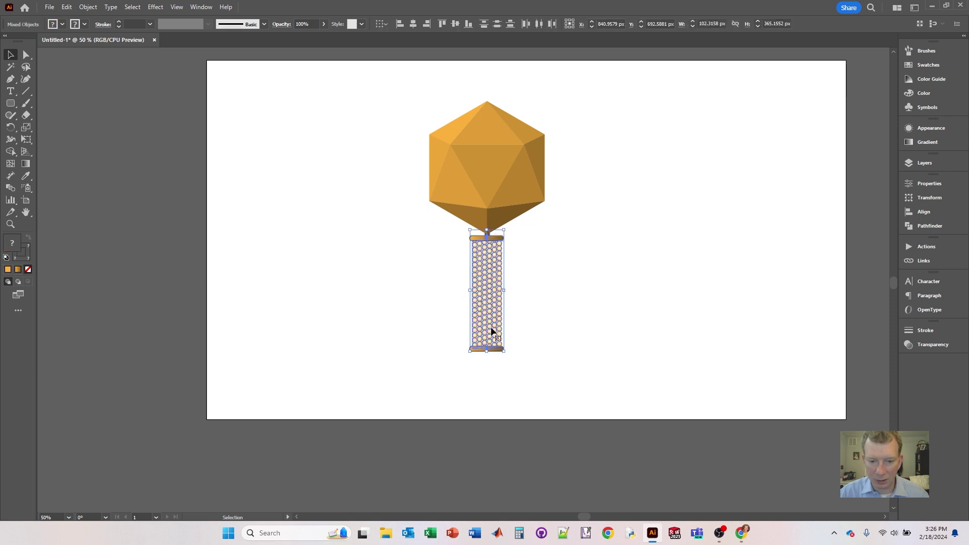
click(412, 24)
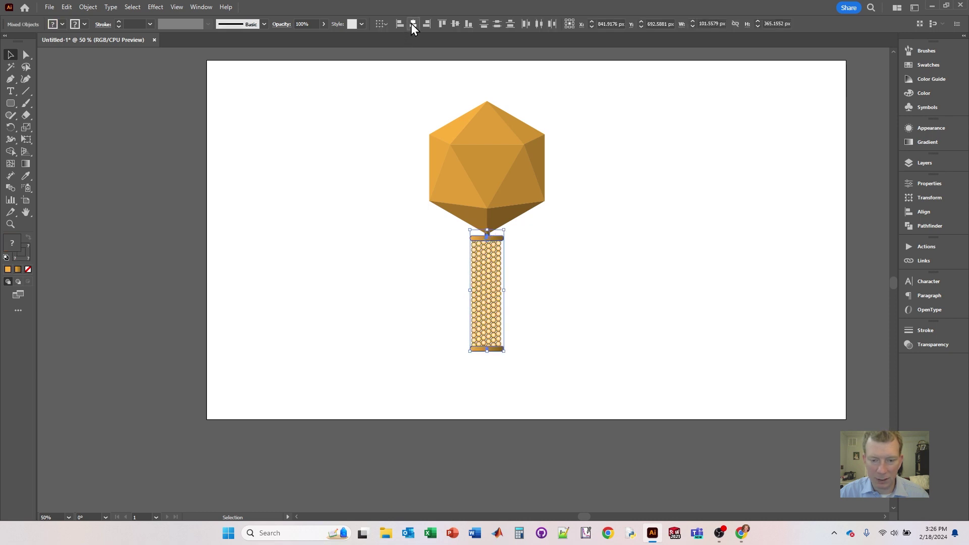
click(402, 351)
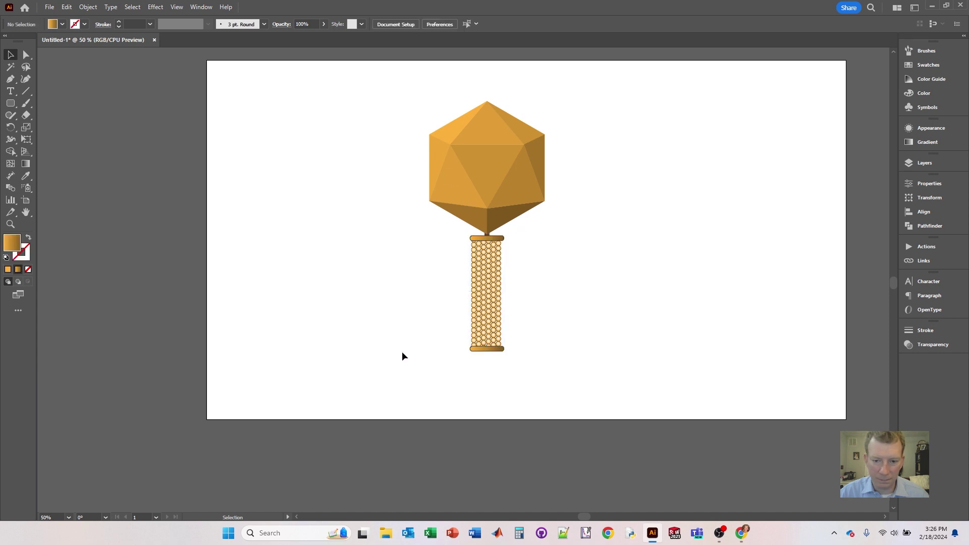
Trim the empty strip at the right edge of the tail's grid repeat and re-centre the neck, collars and tail horizontally.
click(474, 309)
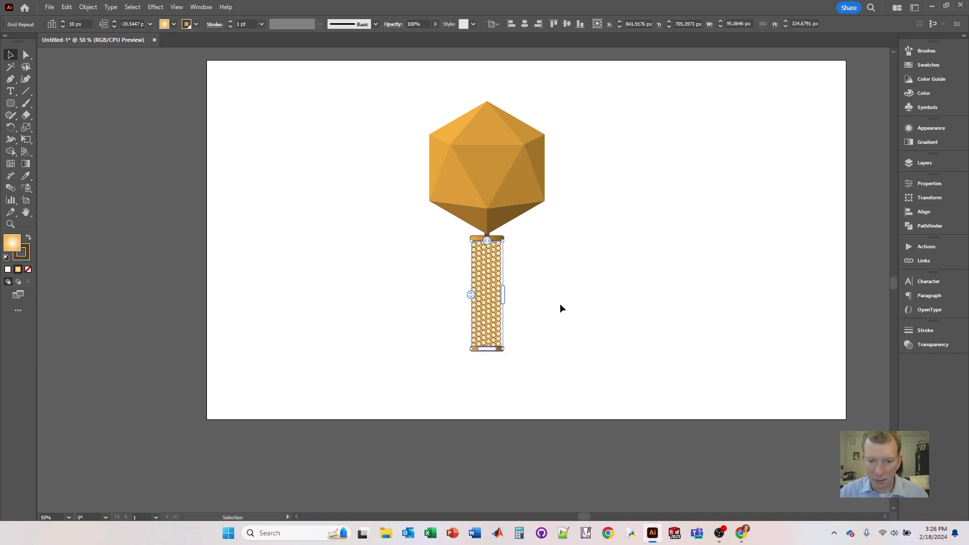
scroll(483, 328, up, 3)
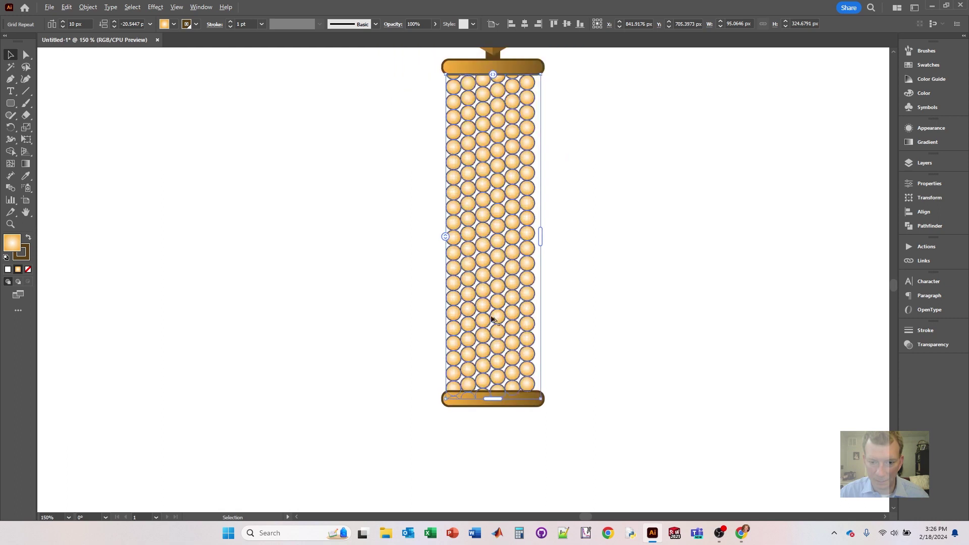
drag(540, 238, 540, 237)
drag(588, 480, 395, 61)
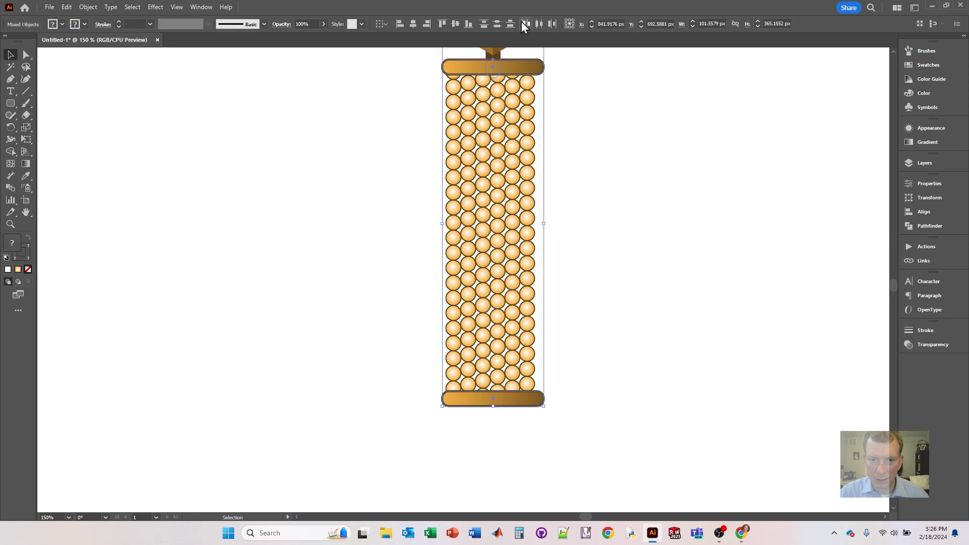
click(414, 23)
scroll(608, 212, up, 3)
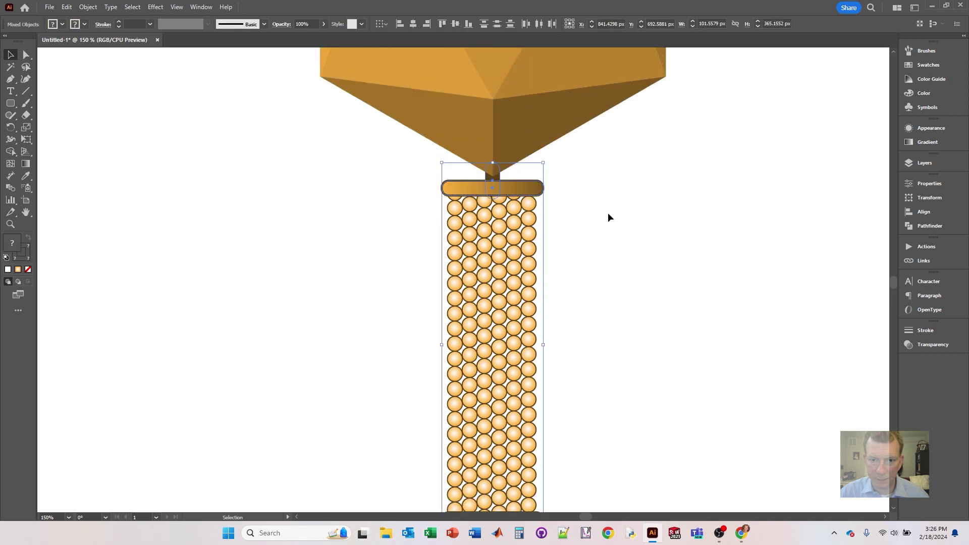
scroll(608, 217, down, 3)
click(501, 340)
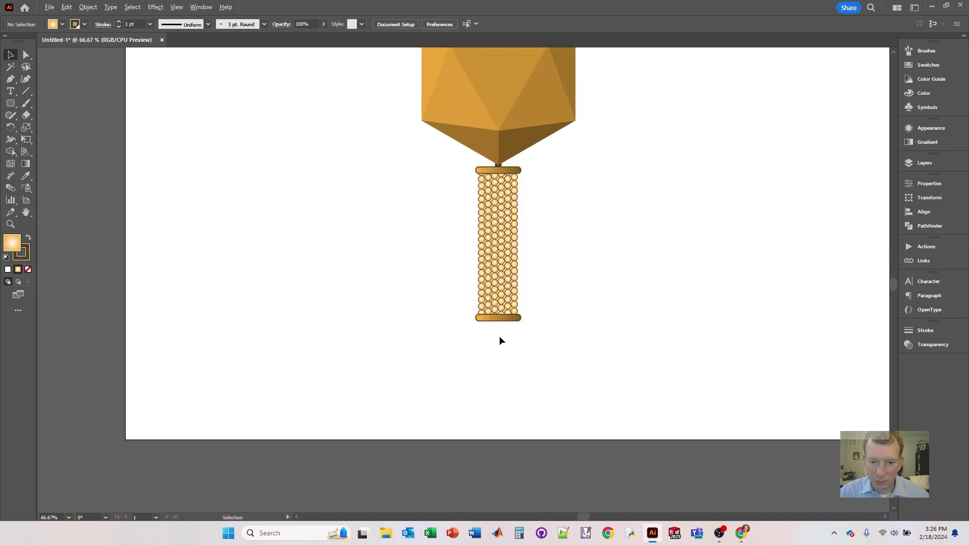
Stretch the lower collar downward to about twice its height and deselect it.
scroll(499, 303, up, 3)
click(496, 298)
drag(498, 303, 498, 315)
click(576, 354)
scroll(604, 286, down, 1)
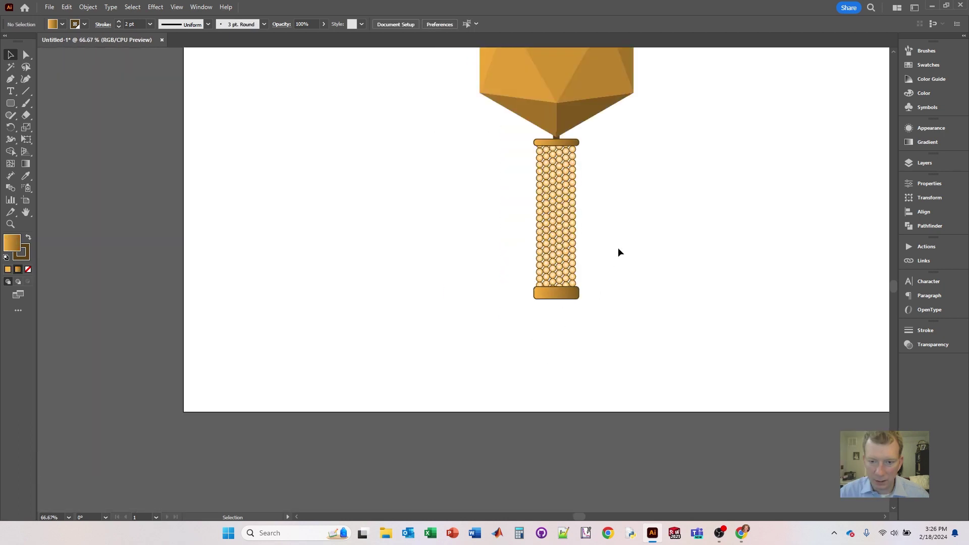
drag(619, 253, 558, 312)
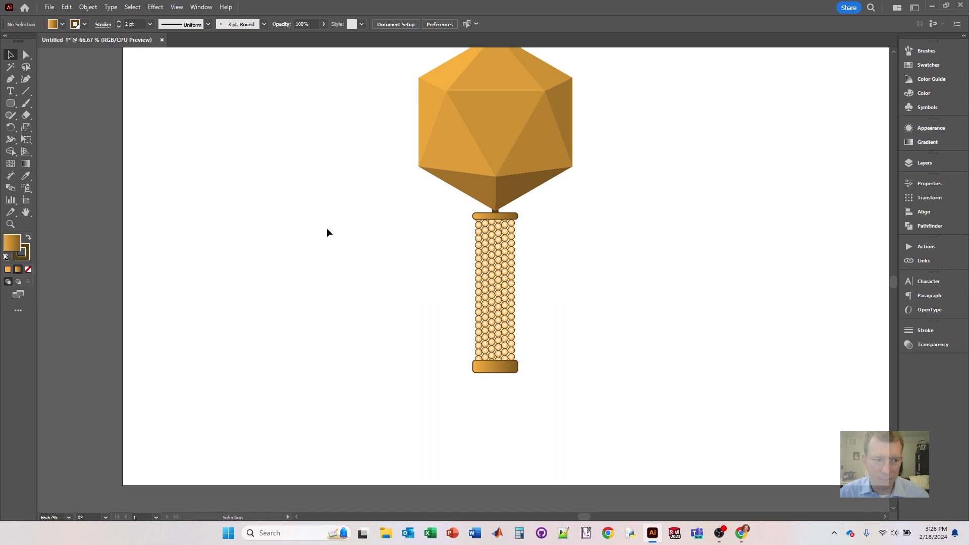
Draw an unfilled bent leg about 412 px wide and 463 px high with the Pen tool, starting at the lower collar's bottom-right corner.
click(11, 80)
click(62, 24)
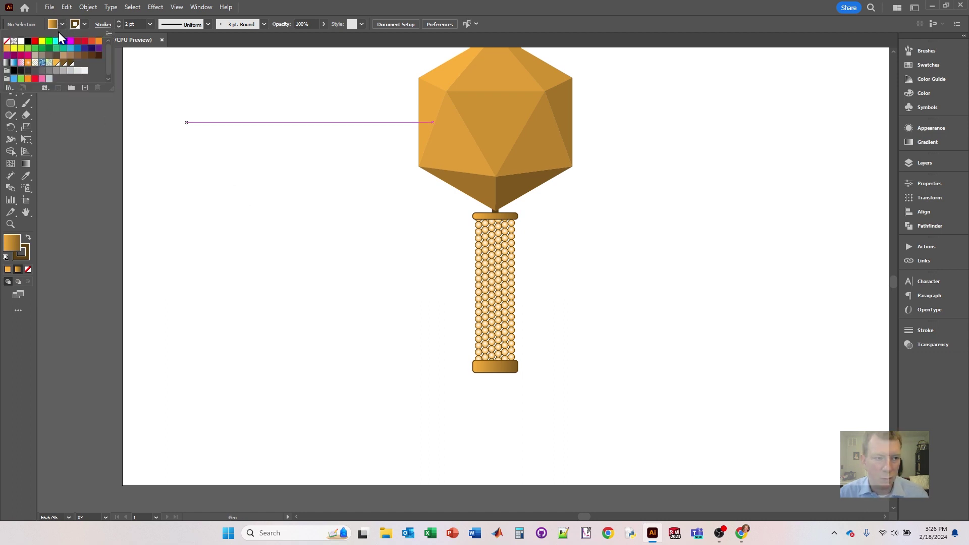
click(7, 42)
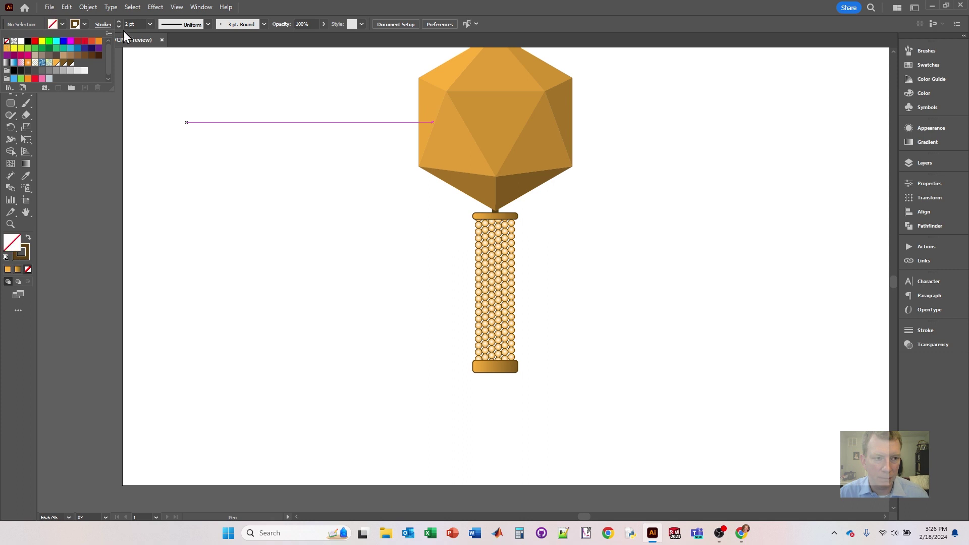
click(84, 26)
click(285, 8)
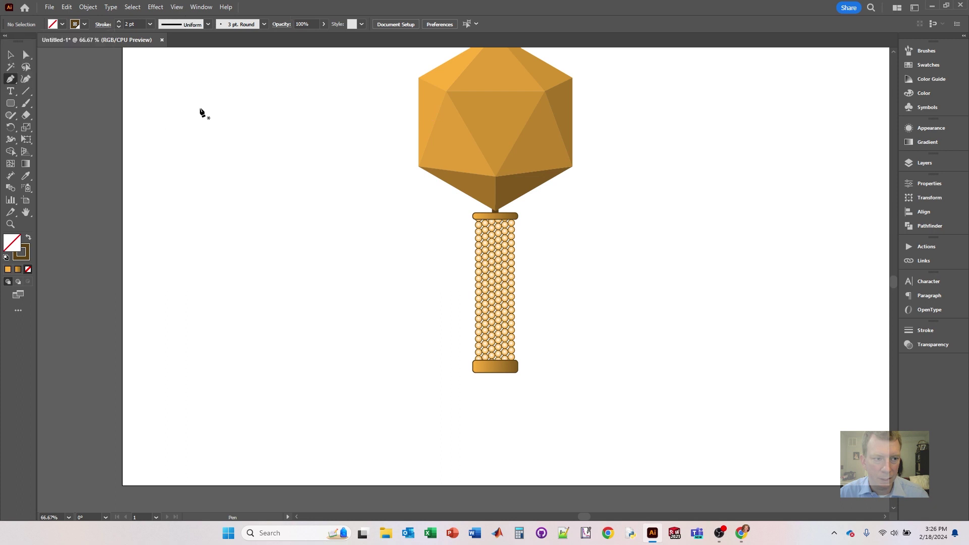
click(517, 372)
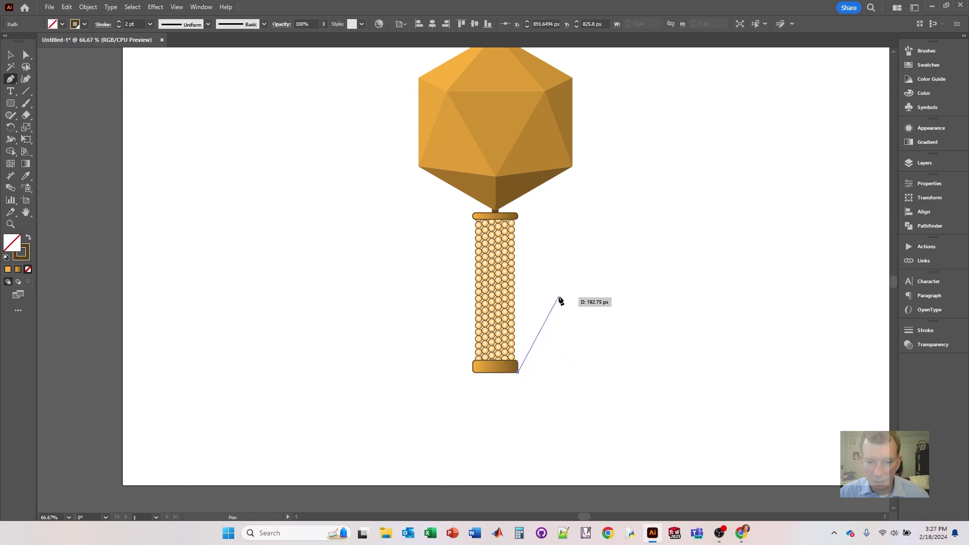
click(590, 263)
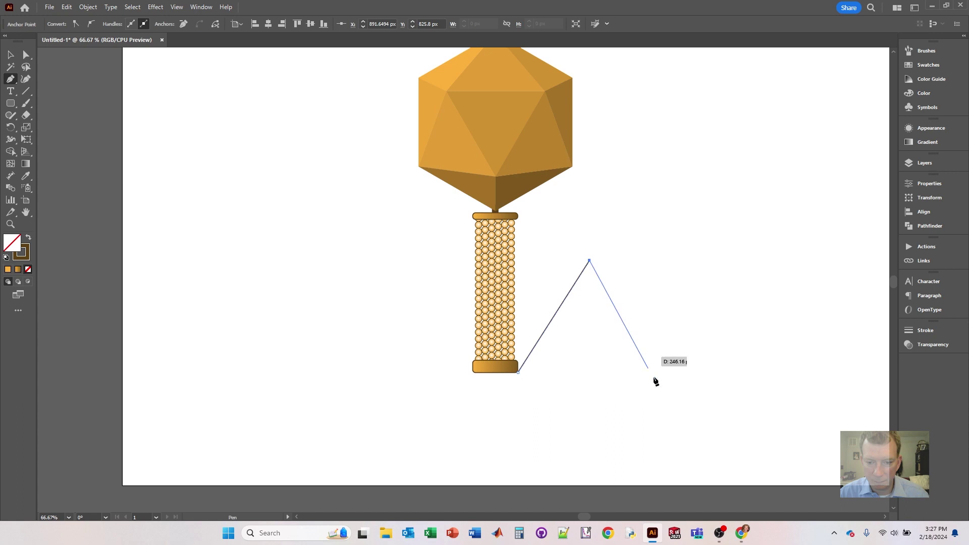
click(700, 465)
key(Escape)
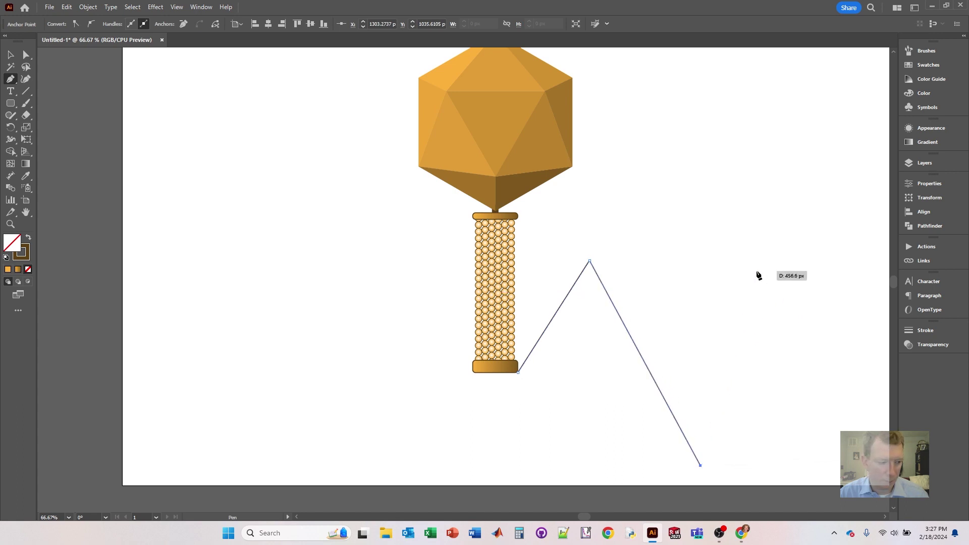
click(11, 56)
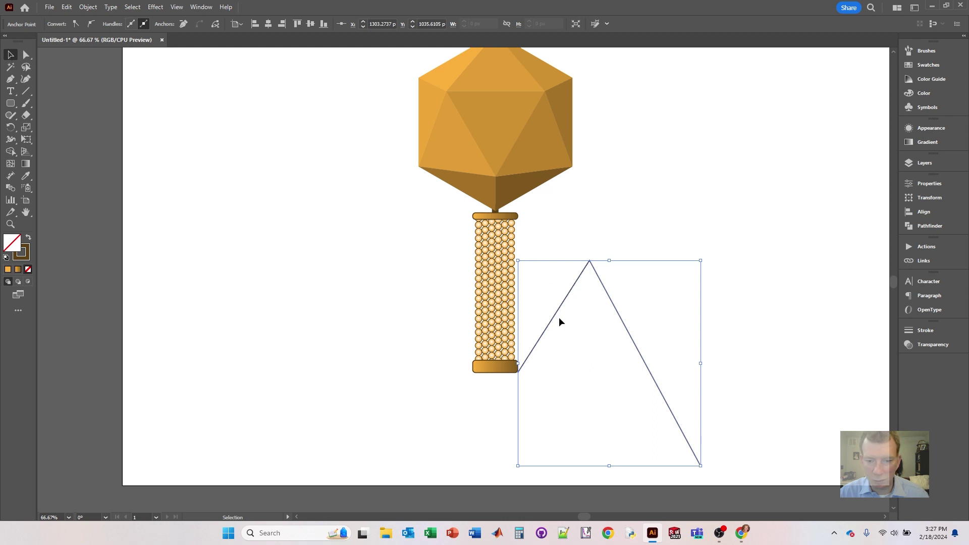
click(244, 227)
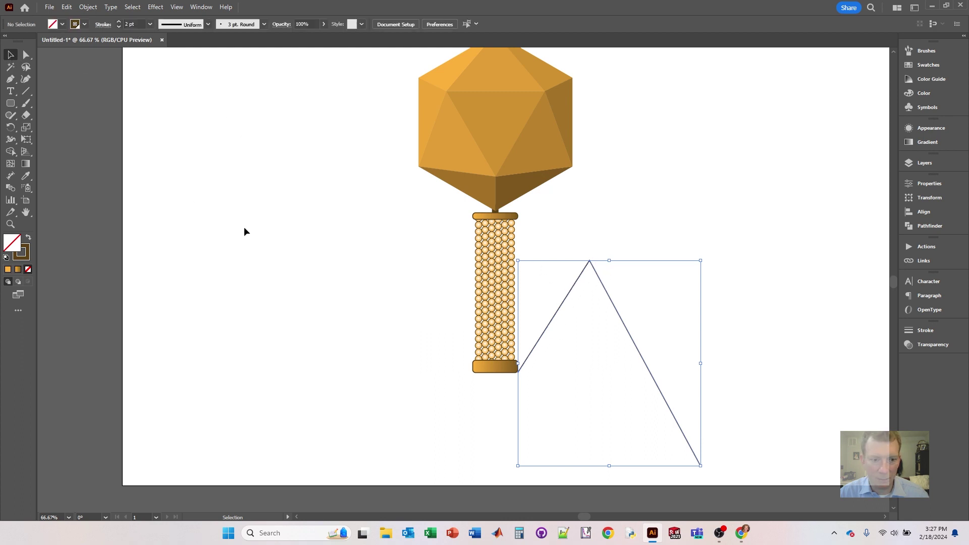
Thicken the bent leg's stroke to 11 pt.
click(627, 333)
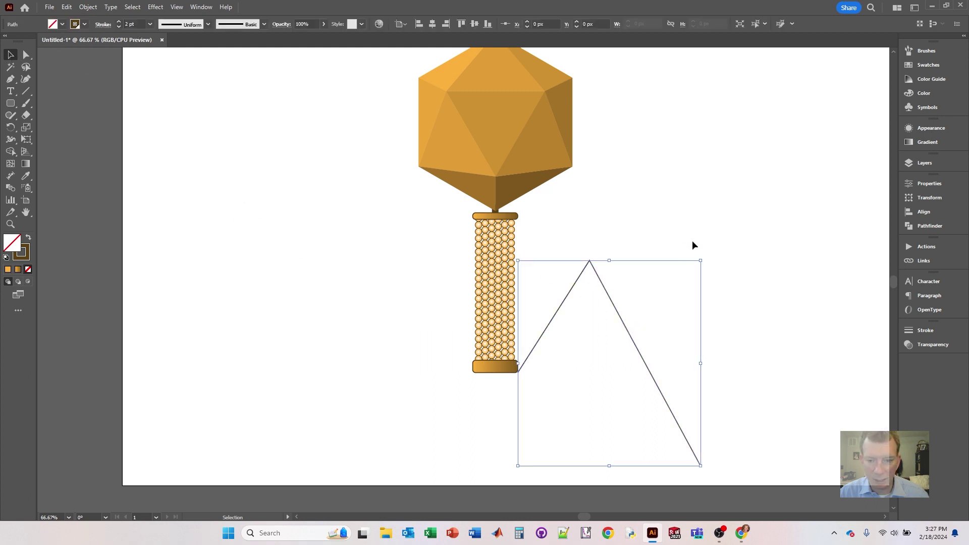
click(118, 22)
click(119, 23)
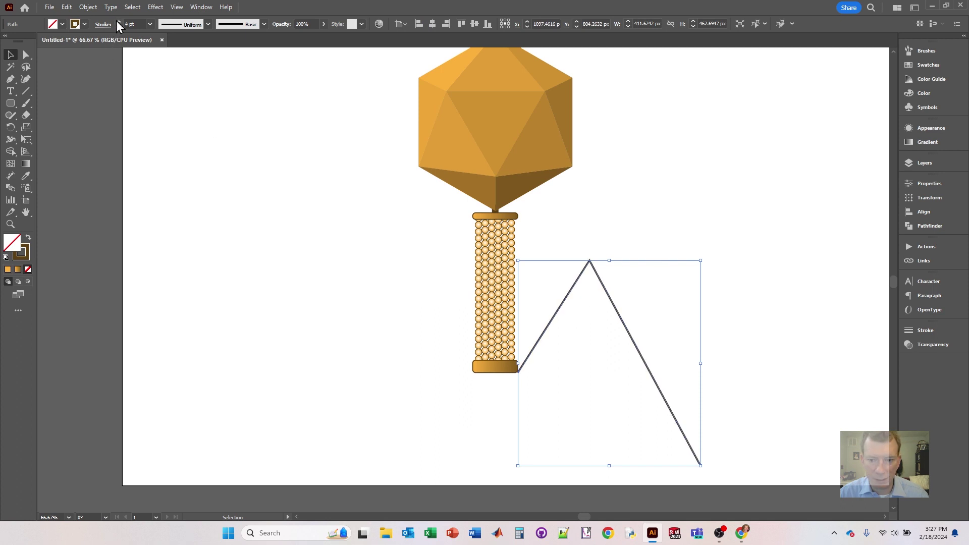
click(118, 22)
click(119, 22)
click(119, 22)
click(119, 22)
click(118, 22)
click(119, 22)
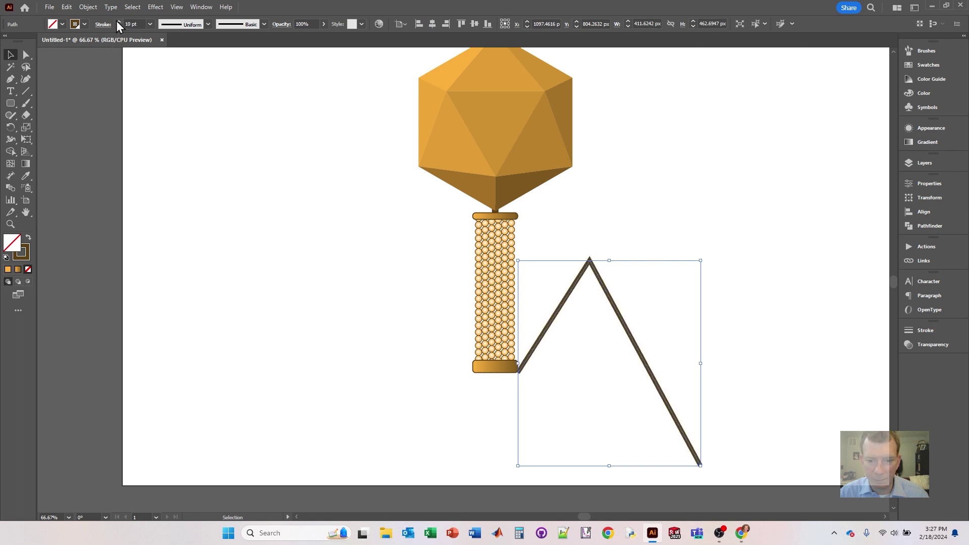
click(119, 22)
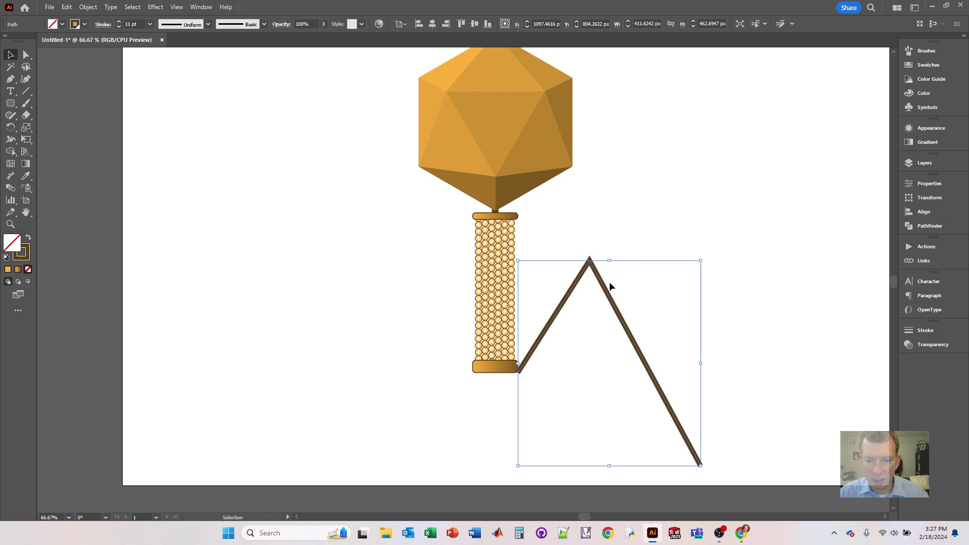
Give the bent leg's stroke round end caps and deselect it.
click(99, 25)
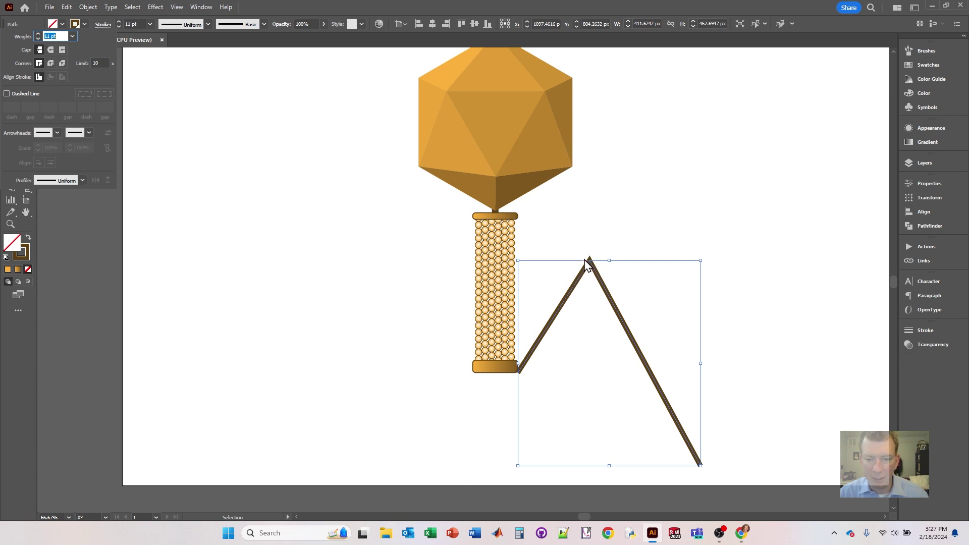
click(546, 10)
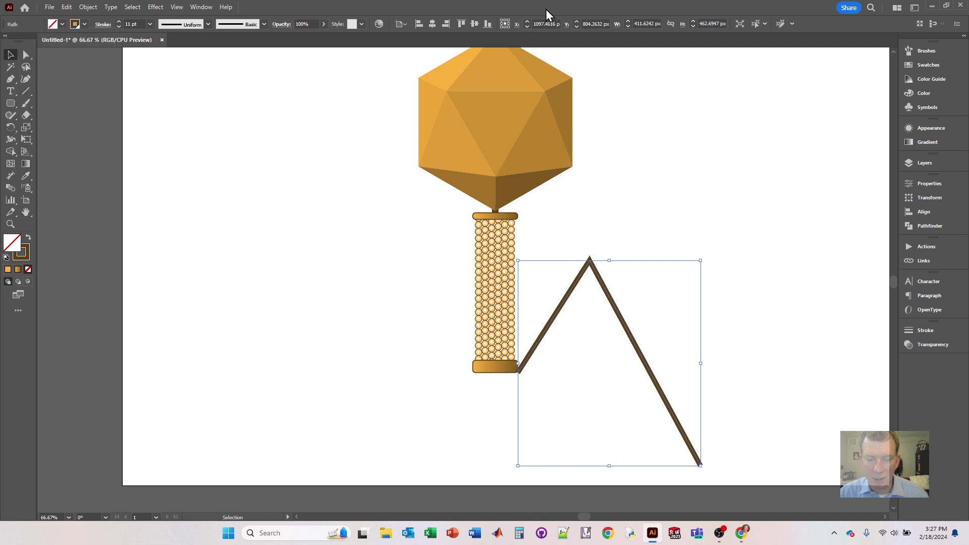
click(709, 241)
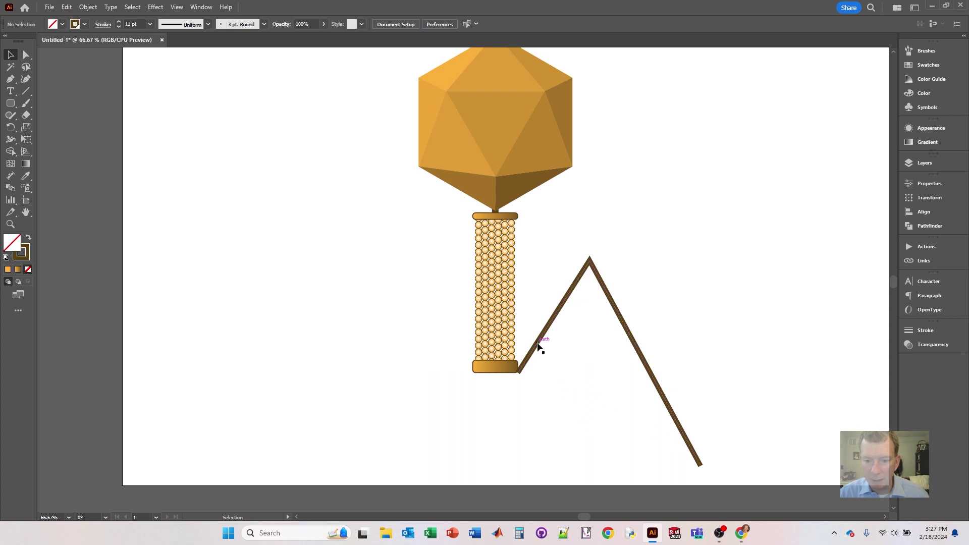
click(525, 367)
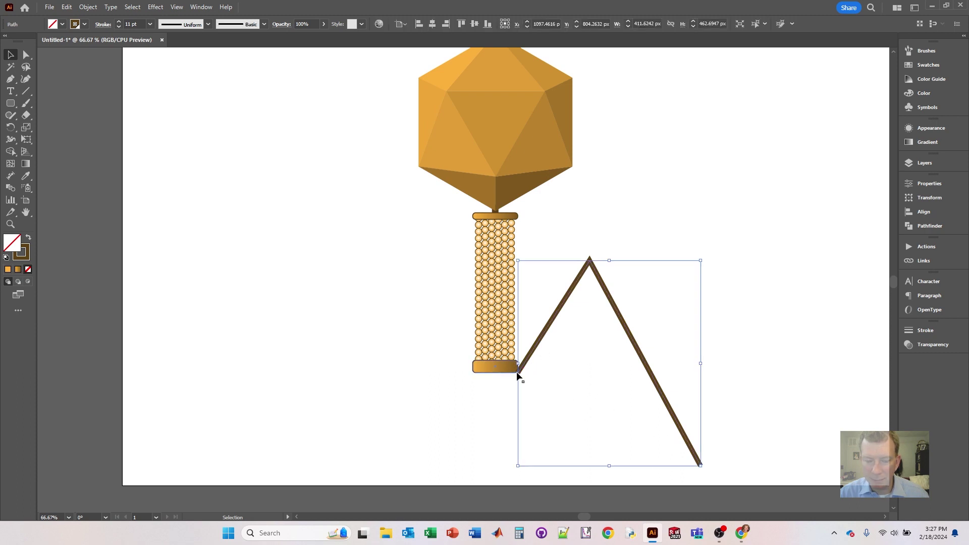
click(99, 26)
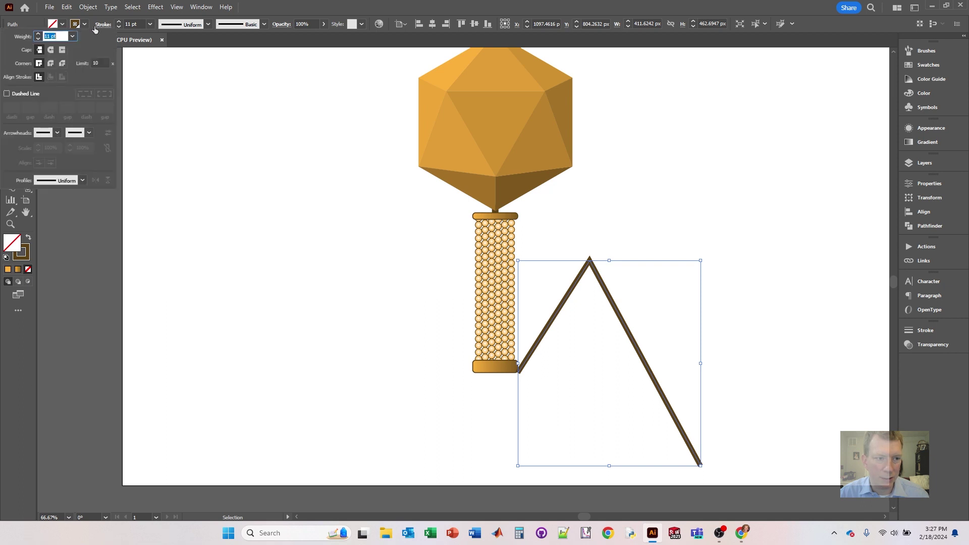
click(49, 50)
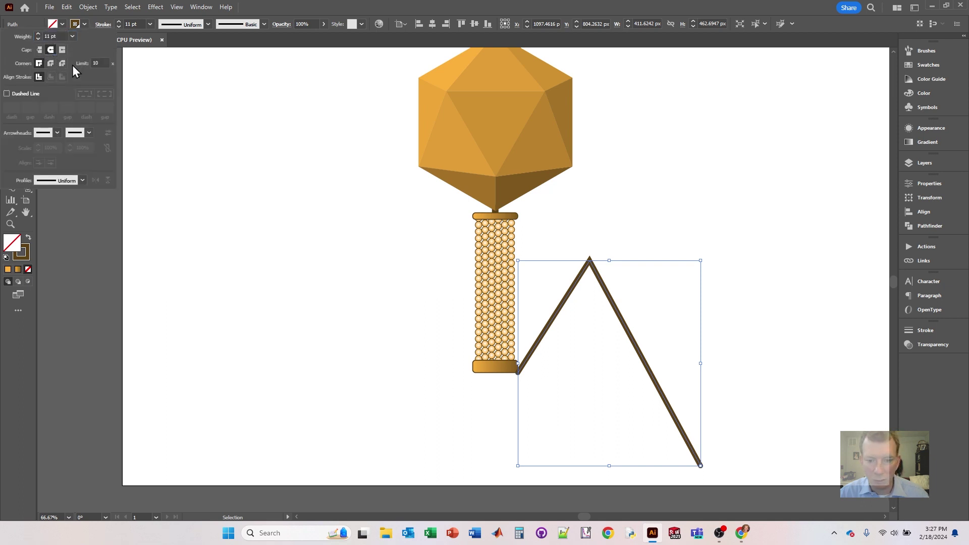
click(433, 359)
click(422, 323)
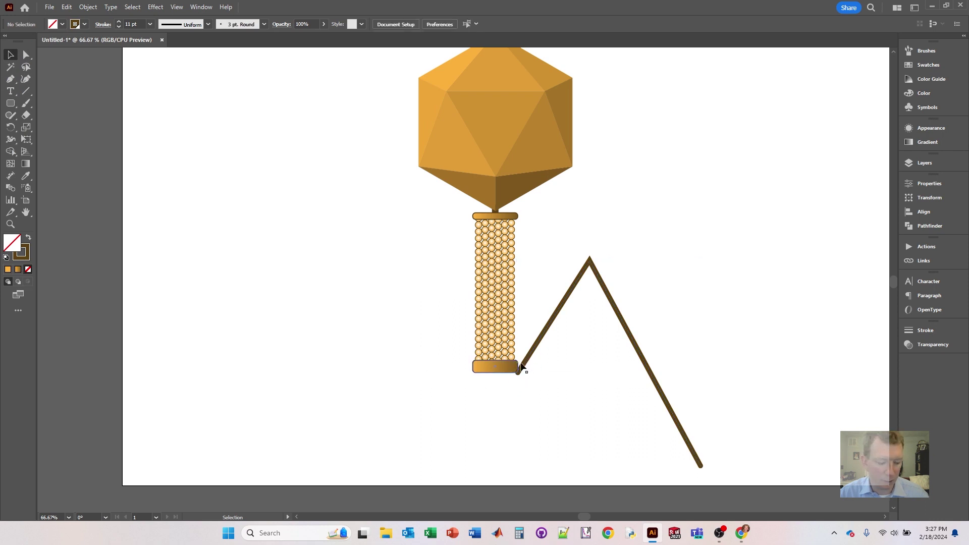
Draw a bent leg with the Pen tool from the lower collar's bottom-left corner, its knee level with the existing right leg's.
click(10, 78)
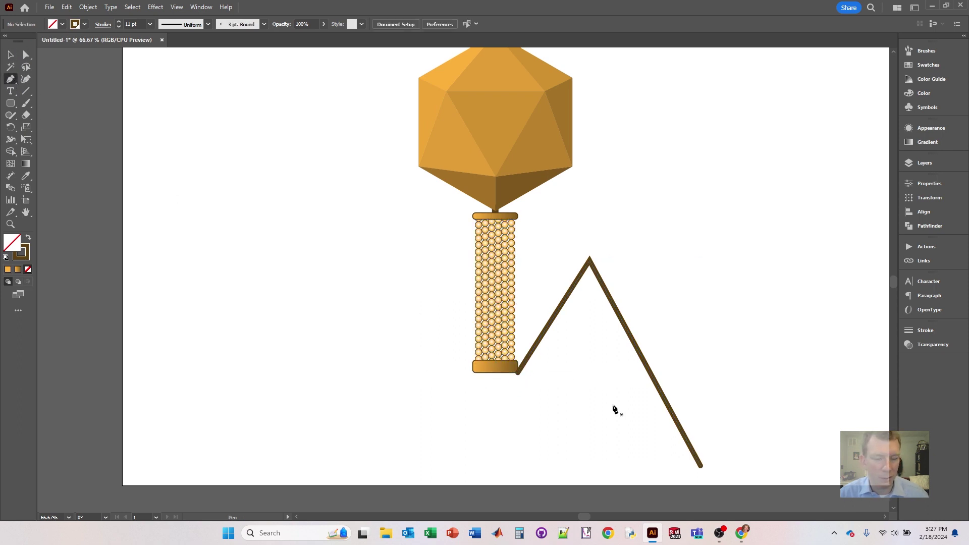
click(475, 372)
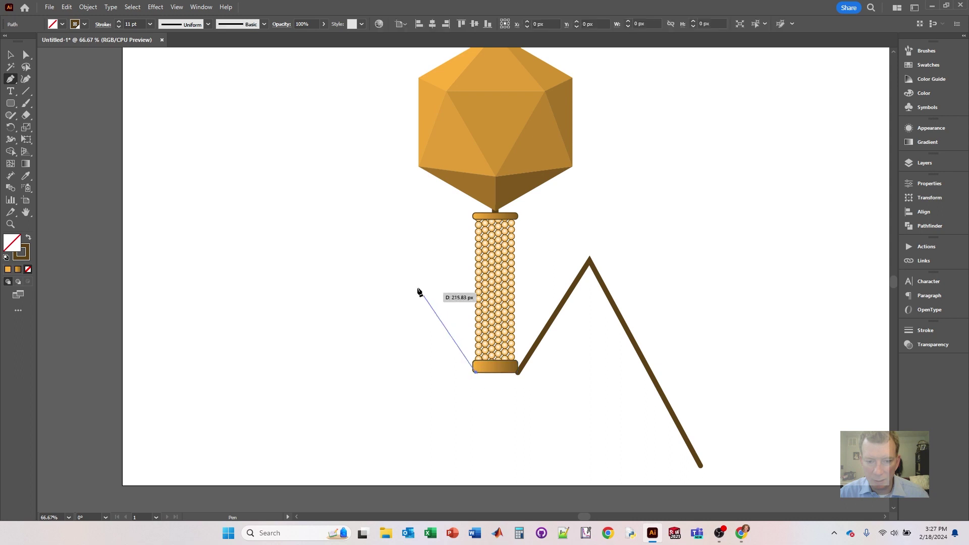
click(412, 261)
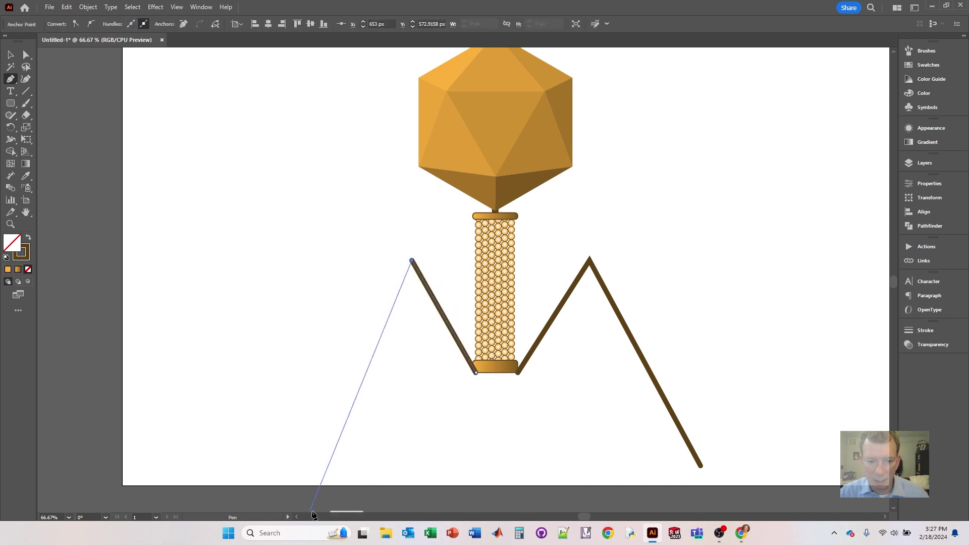
click(340, 461)
key(Escape)
Draw two long, narrower bent legs from the lower collar's bottom edge, one on each side of the tail, reaching the artboard's bottom edge.
click(507, 373)
click(545, 271)
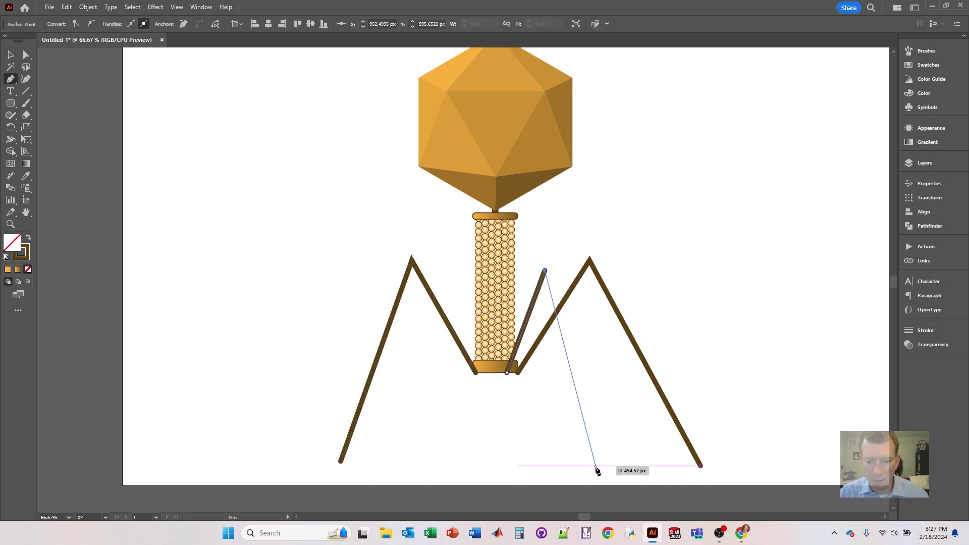
click(600, 486)
key(Escape)
click(493, 373)
click(464, 271)
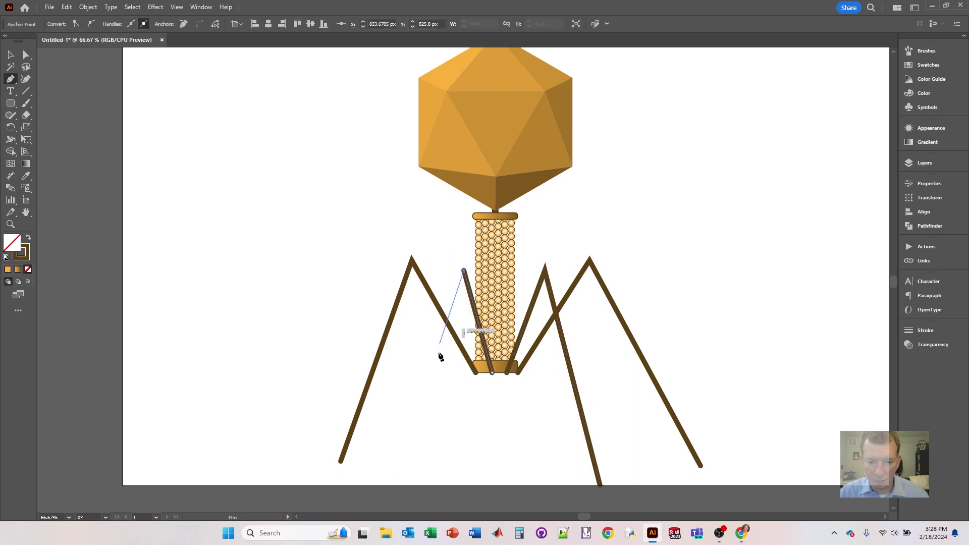
click(413, 489)
key(Escape)
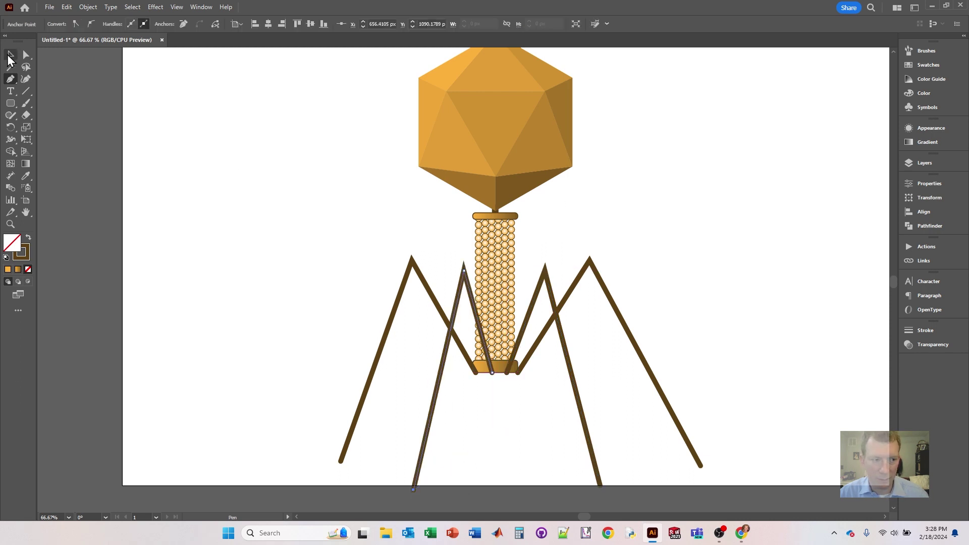
Draw two shorter bent legs from the lower collar's bottom edge, the right one about 104 px wide and 347 px high.
click(502, 373)
click(524, 276)
click(549, 427)
key(Escape)
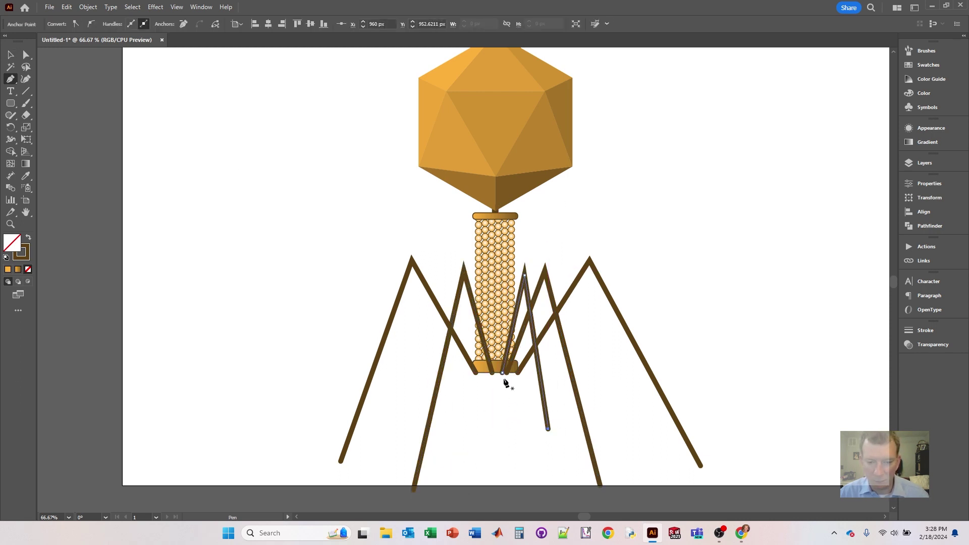
click(485, 373)
click(453, 278)
click(410, 429)
key(v)
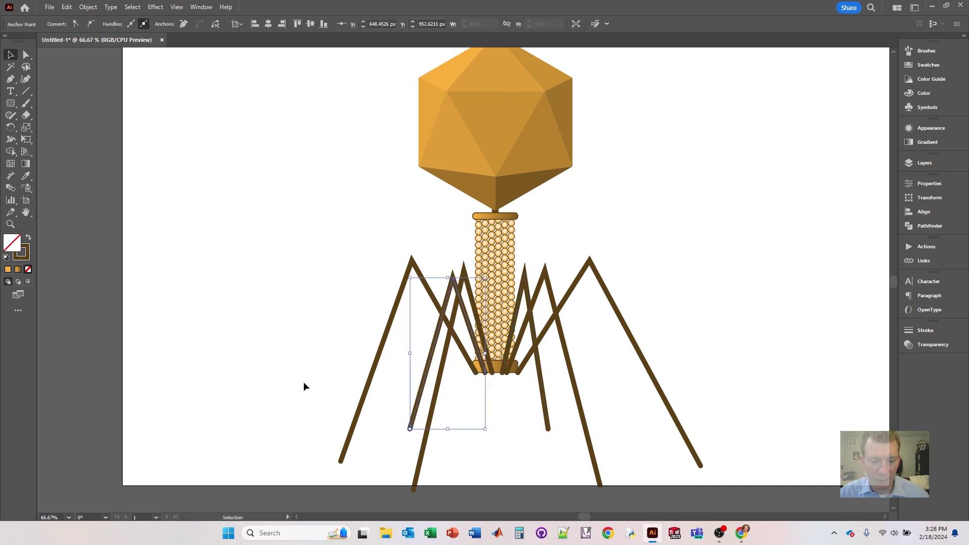
Send the two shorter bent legs to the back of the stacking order, the left one first.
right_click(427, 378)
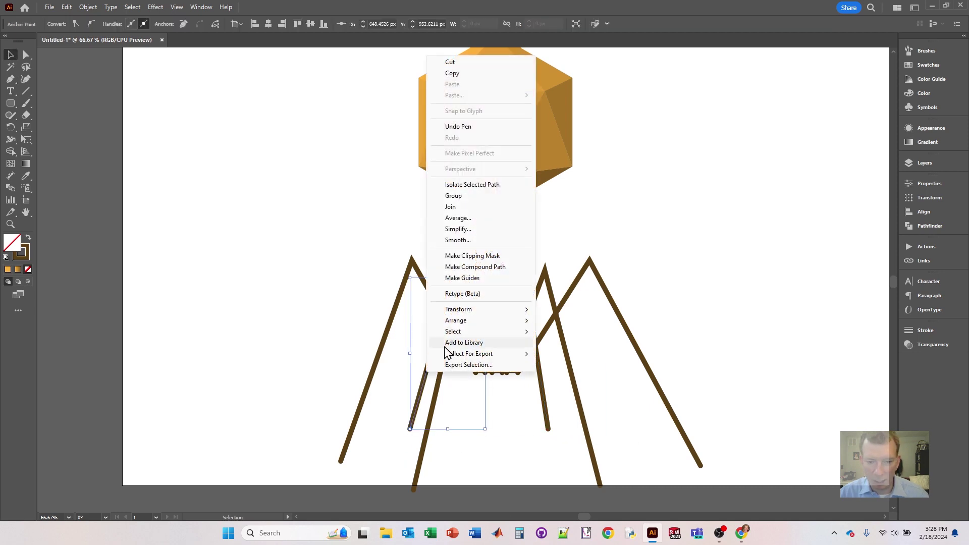
mouse_move(459, 321)
click(568, 347)
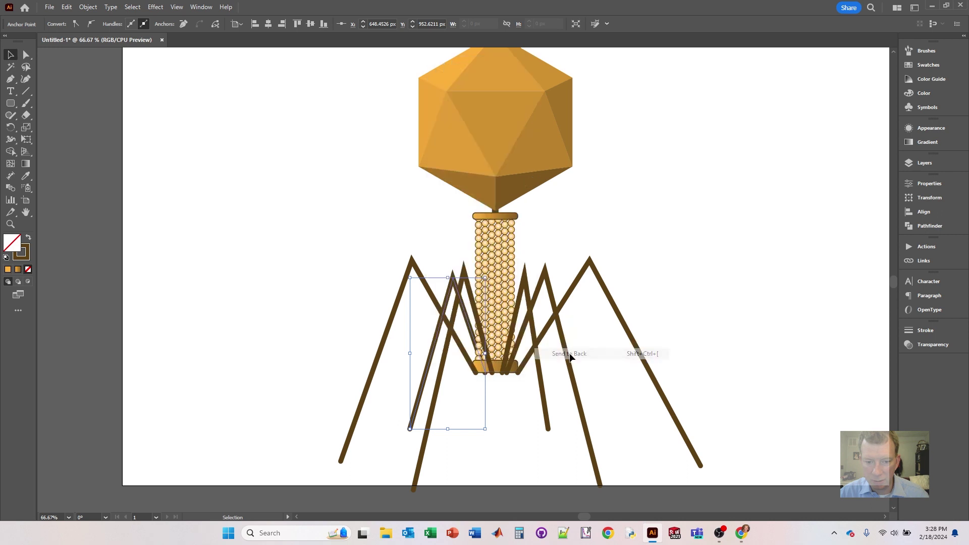
click(512, 459)
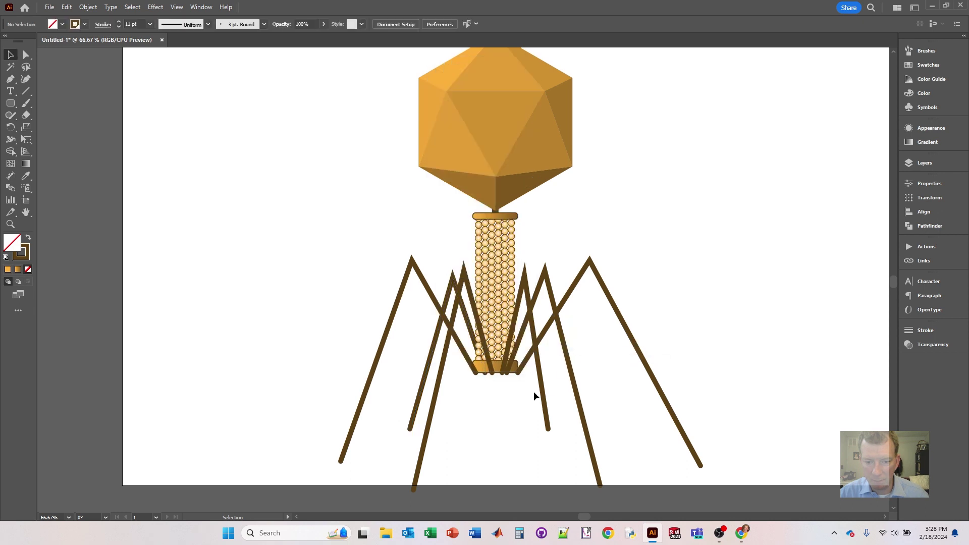
click(527, 301)
right_click(528, 302)
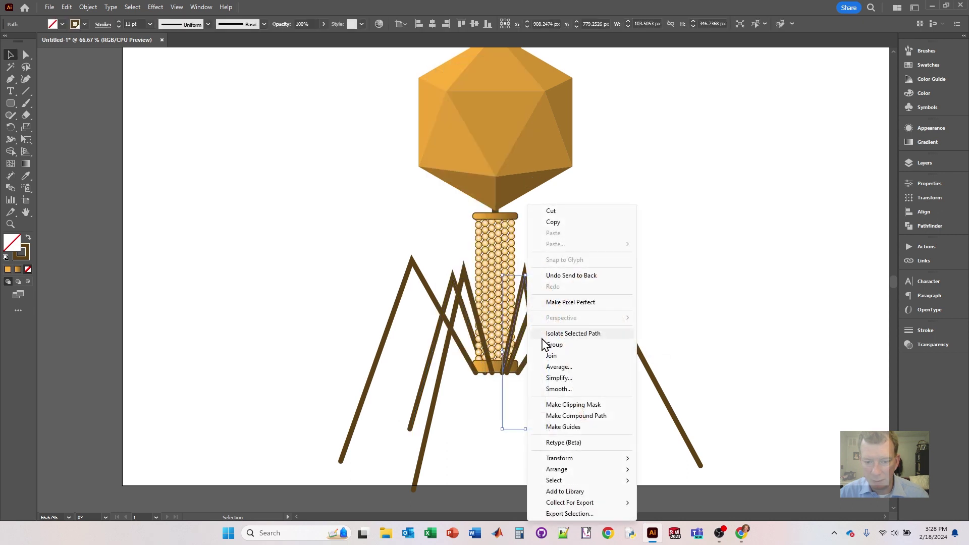
mouse_move(566, 475)
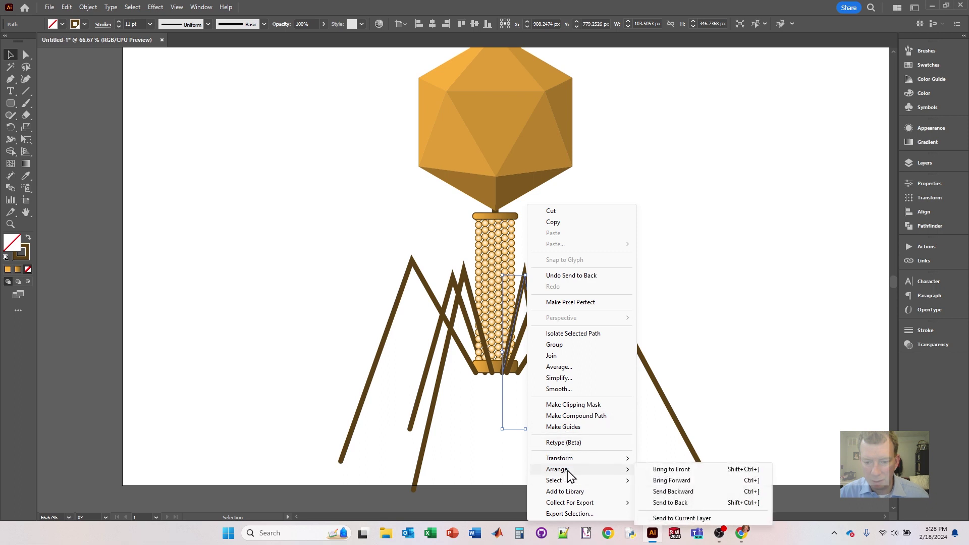
click(680, 506)
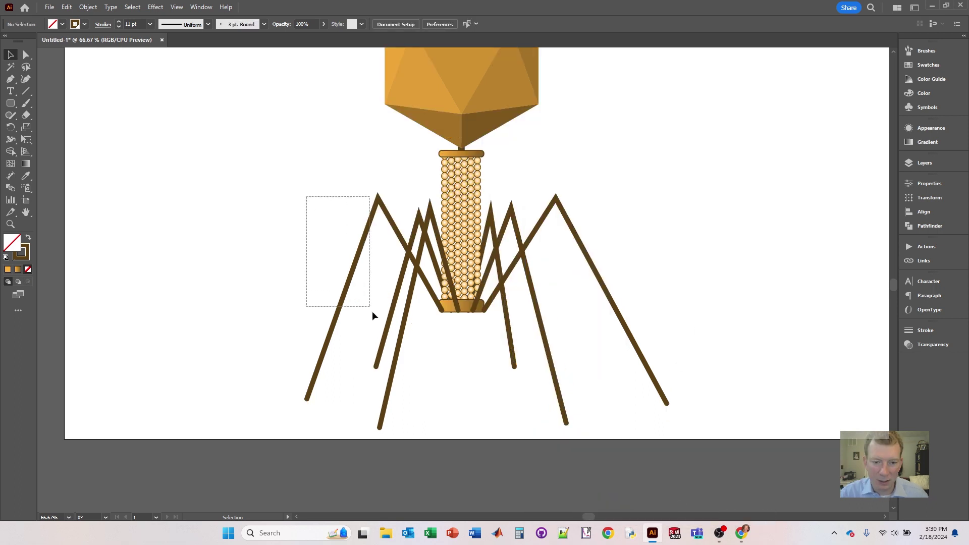
Select all six bent legs and expand their fill and stroke into filled shapes.
drag(372, 312, 414, 379)
drag(523, 265, 632, 379)
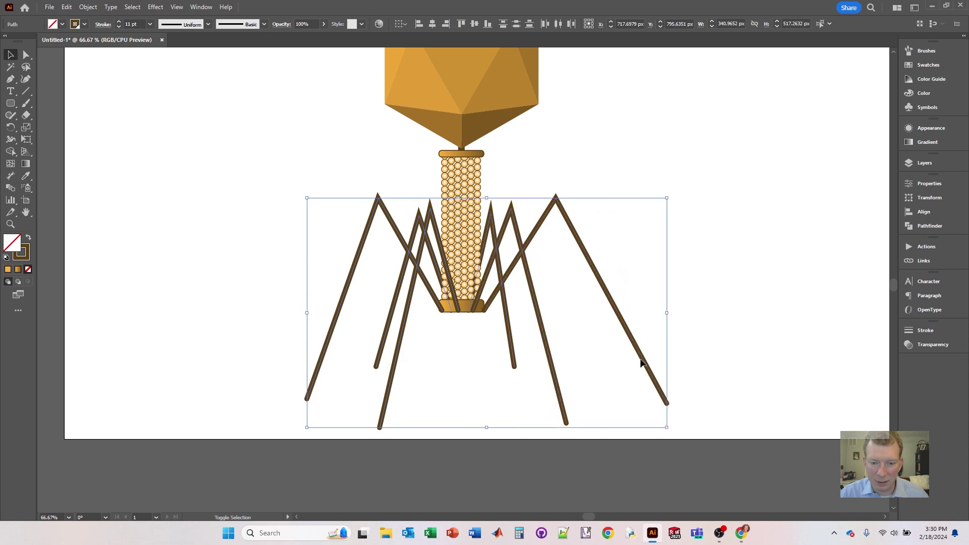
click(88, 7)
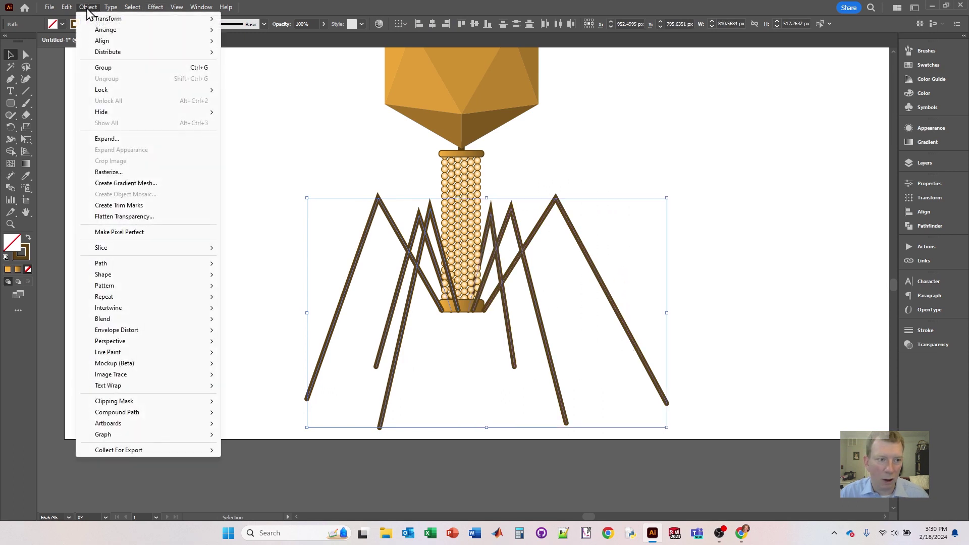
click(112, 138)
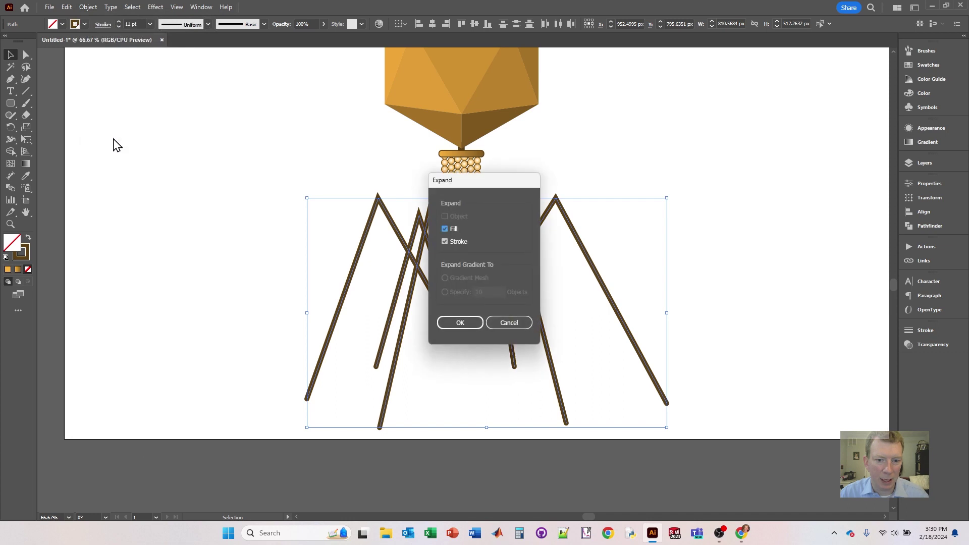
click(447, 321)
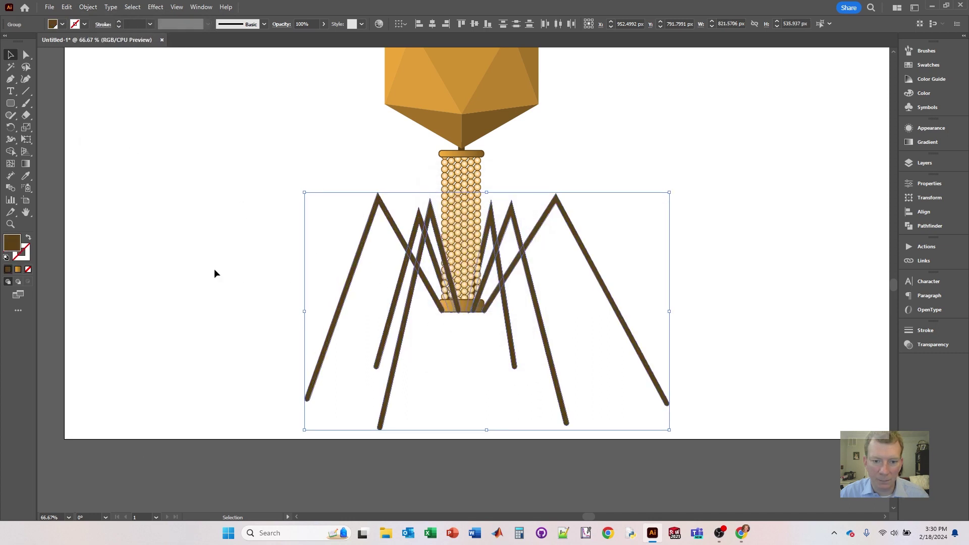
Give all six expanded legs a black stroke and deselect them.
click(375, 235)
drag(324, 163, 420, 347)
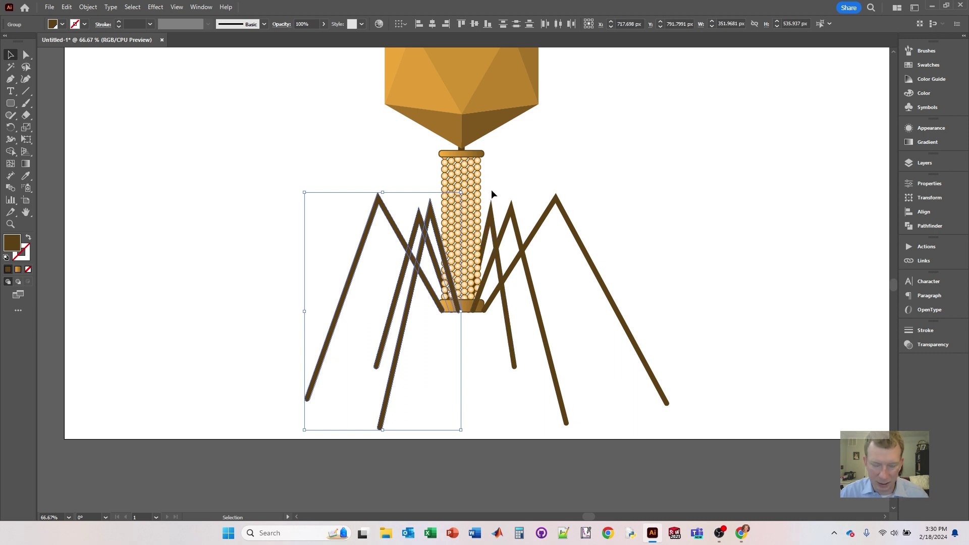
drag(492, 181, 523, 270)
drag(628, 363, 628, 363)
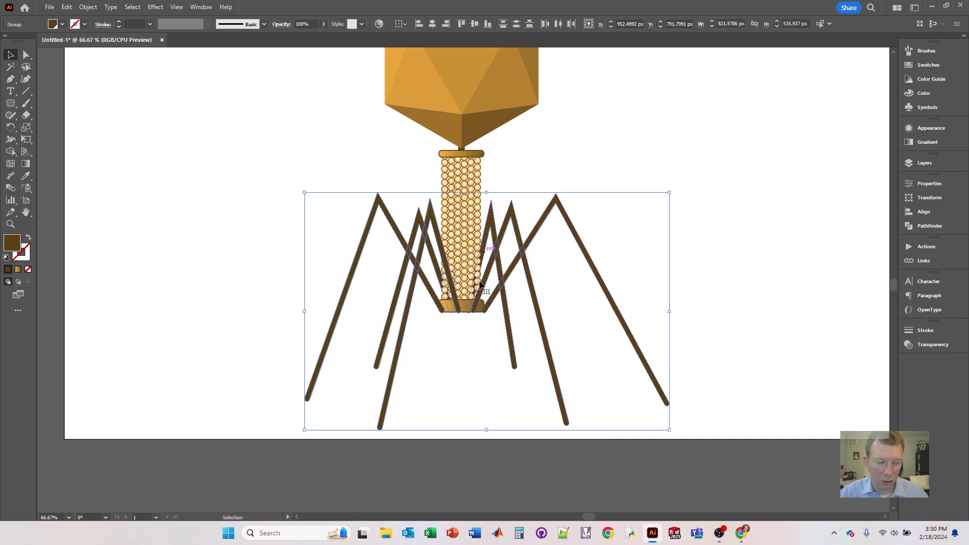
click(84, 25)
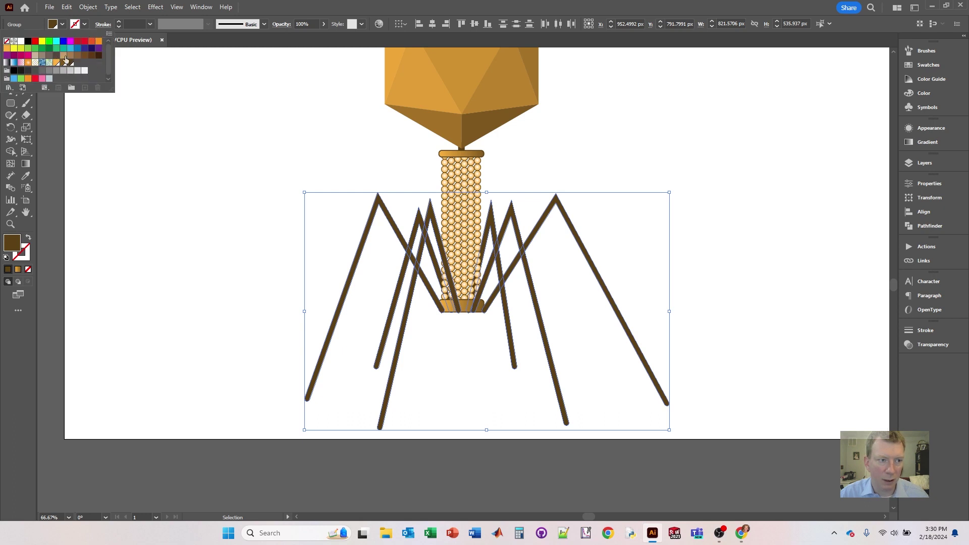
click(28, 42)
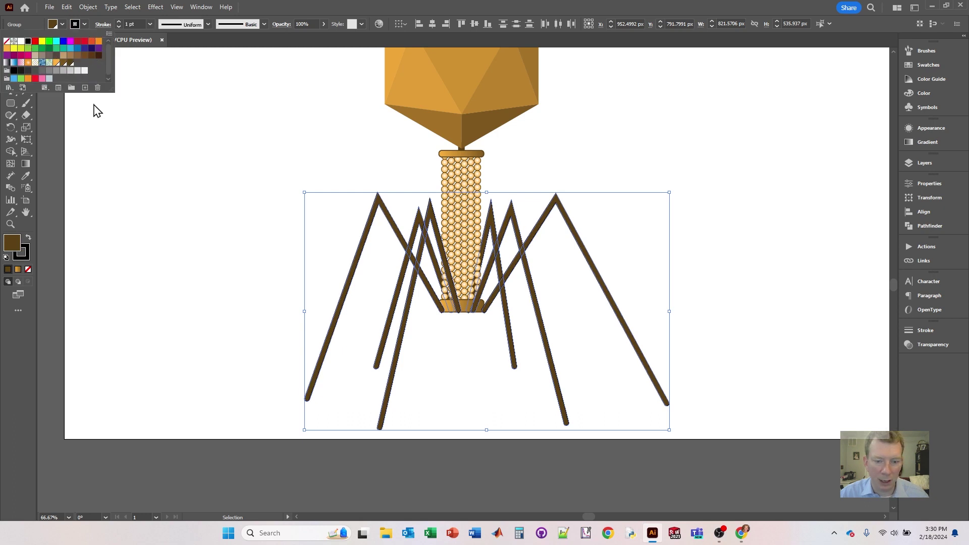
click(280, 147)
click(282, 134)
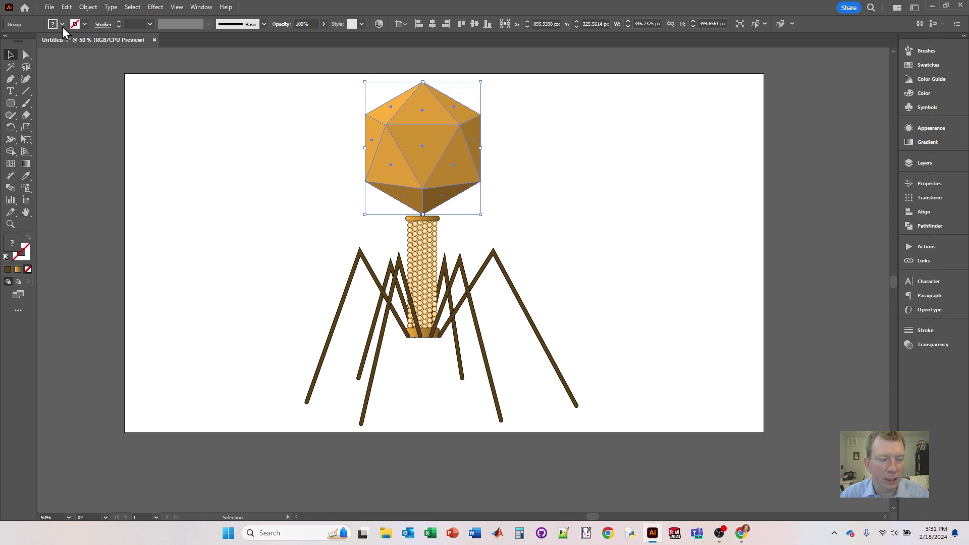
Outline the facets of the icosahedral head with a dark brown stroke and deselect it.
click(85, 26)
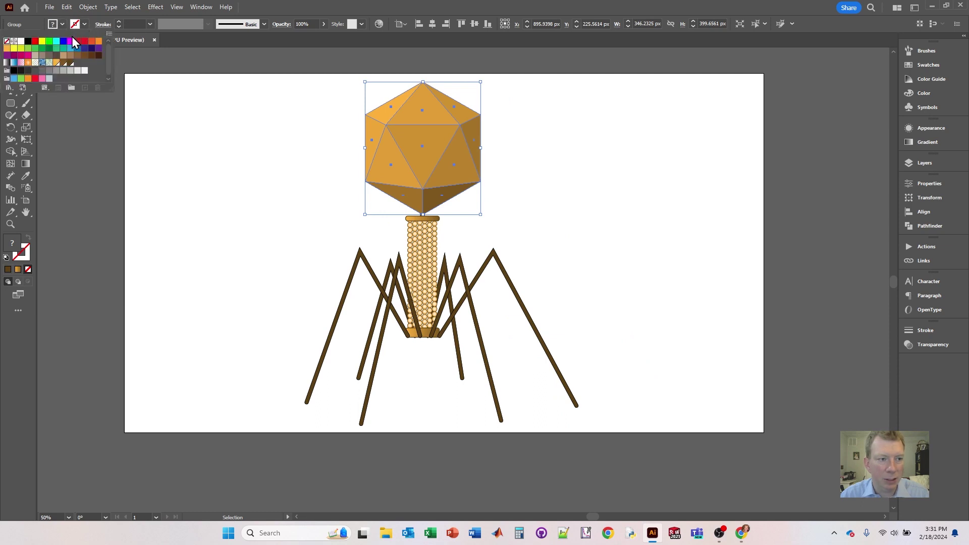
click(89, 59)
click(269, 144)
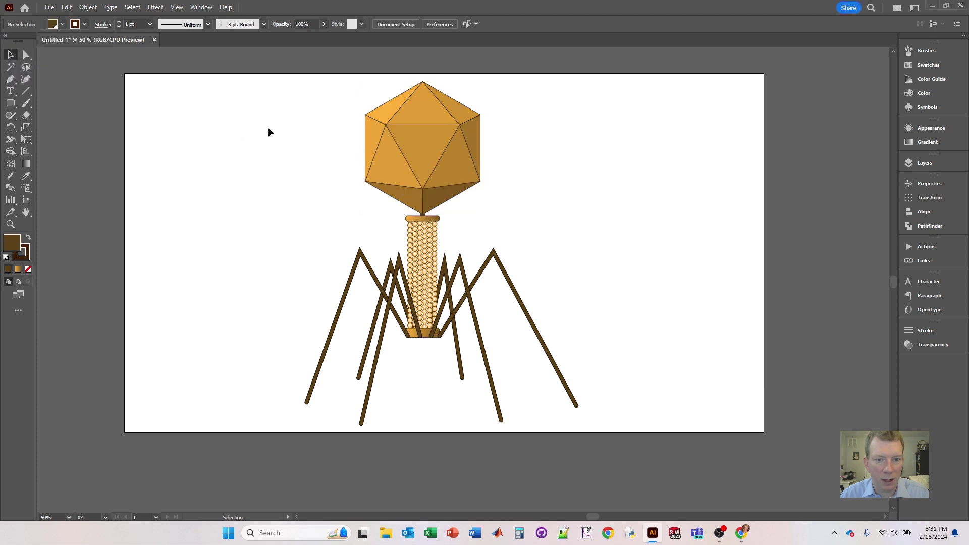